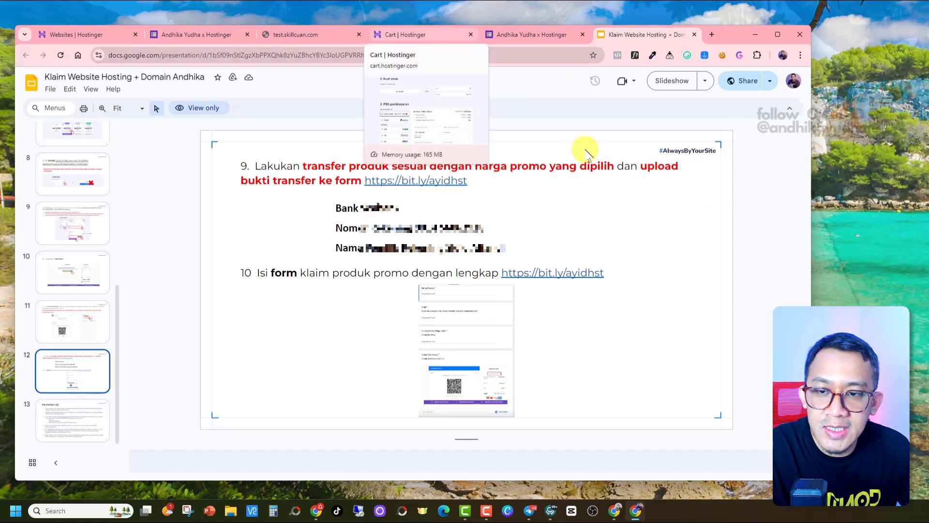
Log in to the Hostinger account from hostinger.co.id with the saved e-mail and password
left_click(780, 195)
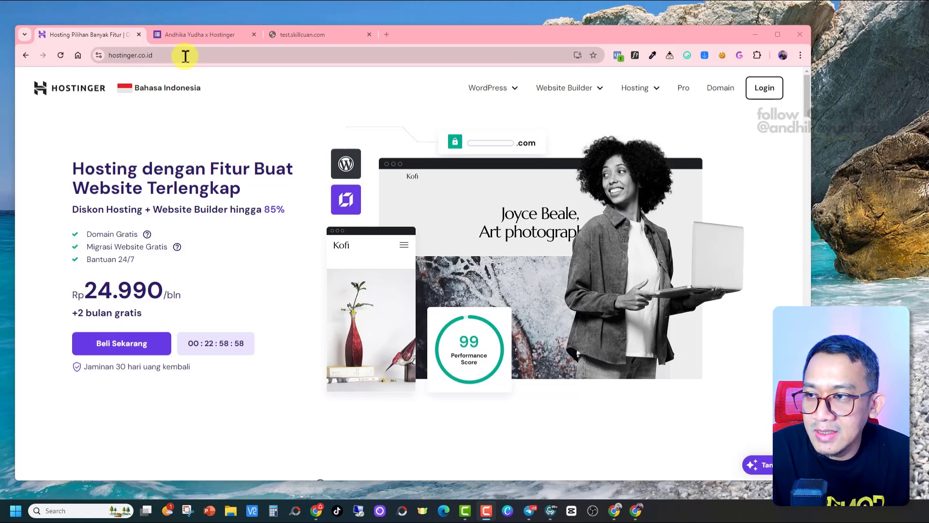
left_click(781, 153)
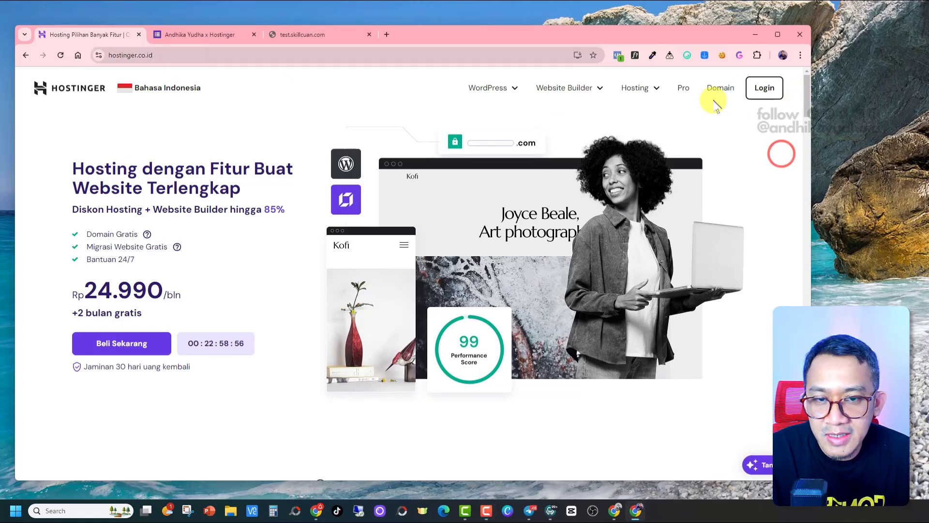
left_click(773, 88)
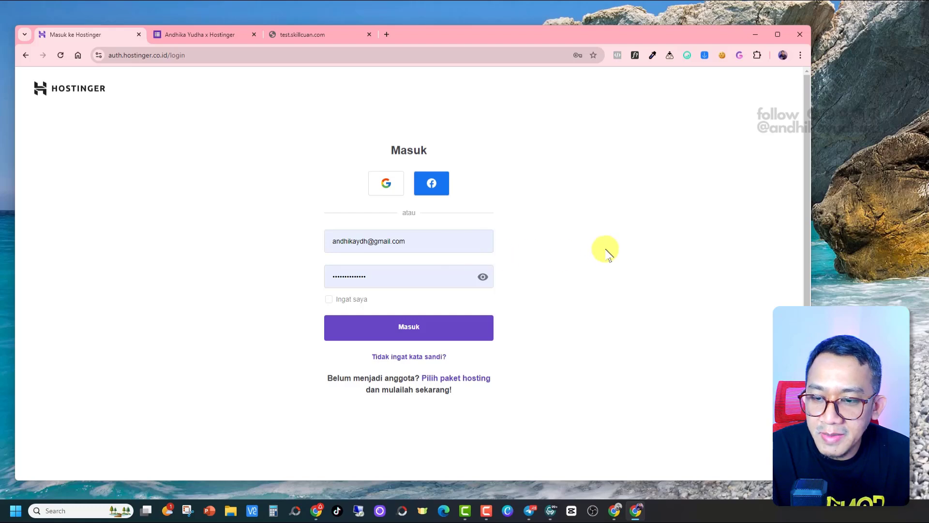
left_click(418, 327)
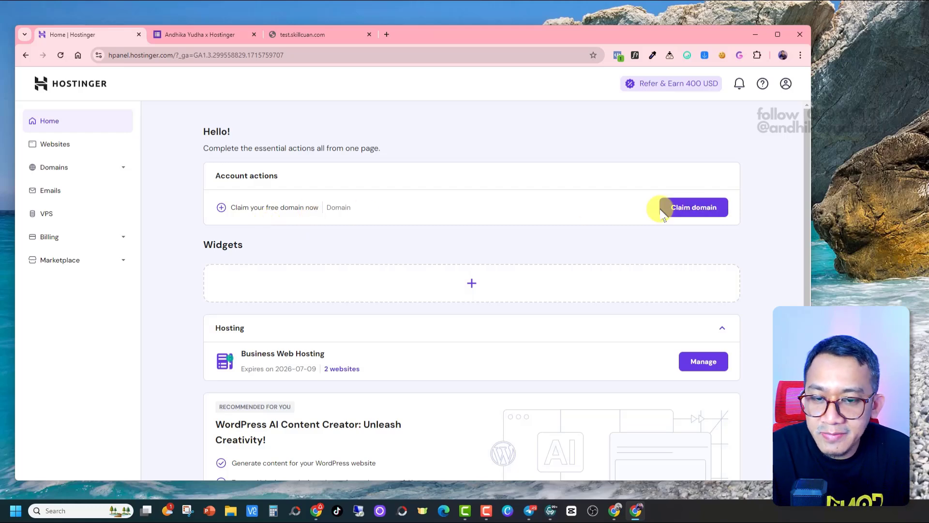
Check whether a full-name domain with the .com extension can be claimed for free, without claiming it
left_click(701, 217)
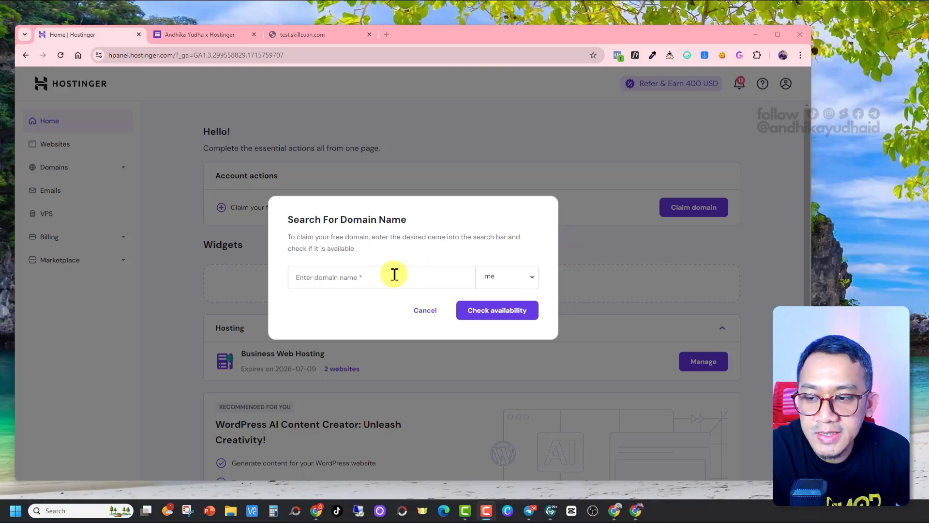
left_click(394, 274)
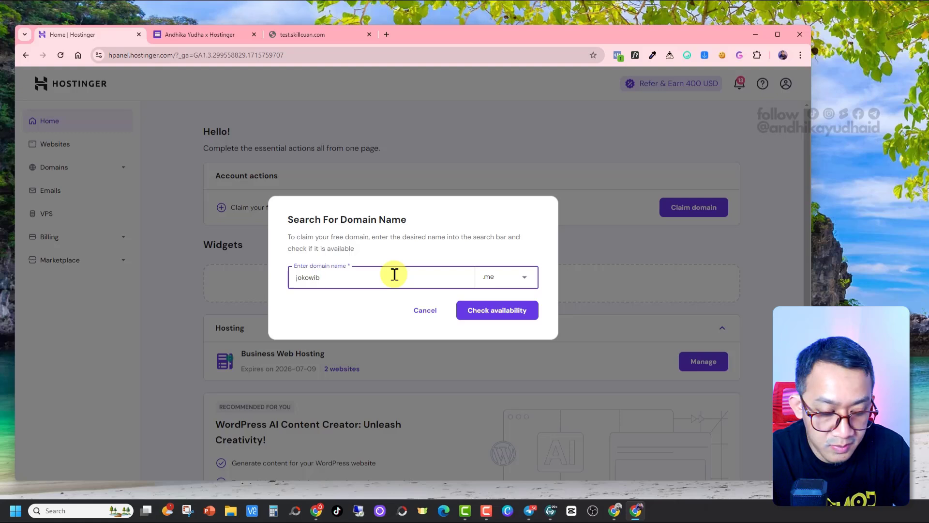
left_click(501, 279)
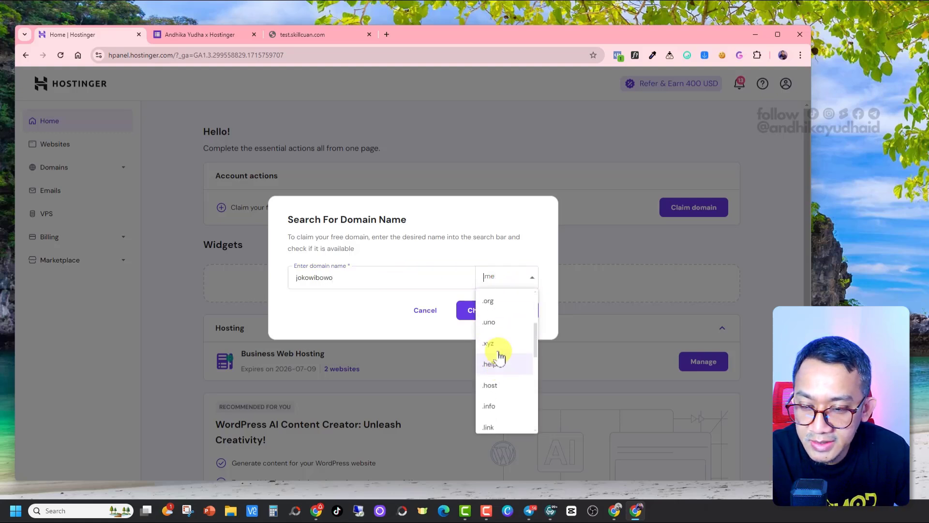
left_click(515, 338)
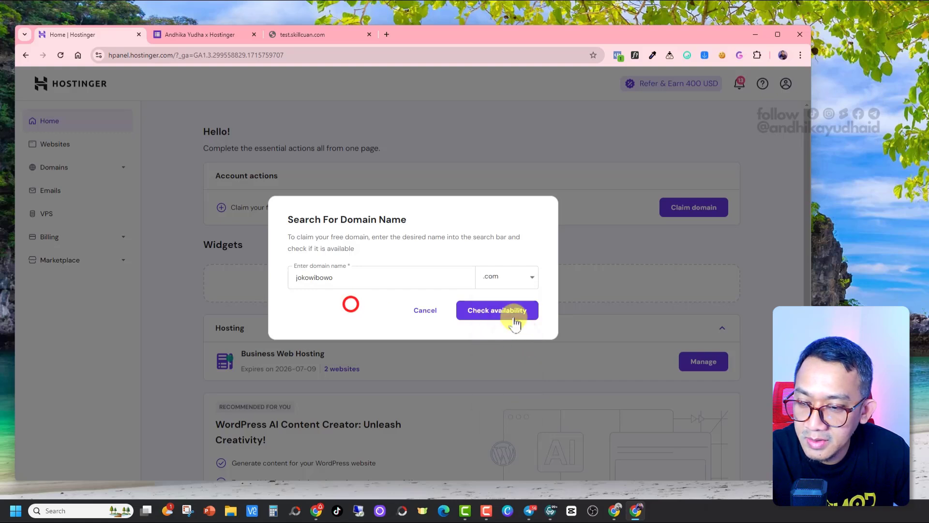
left_click(516, 316)
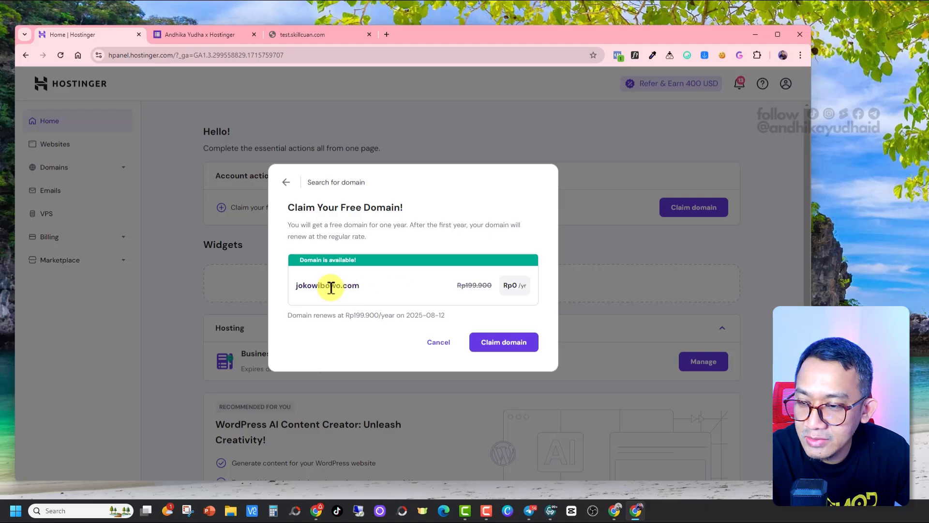
left_click(435, 345)
Check whether jokofoto.com is available as the free domain
left_click(692, 209)
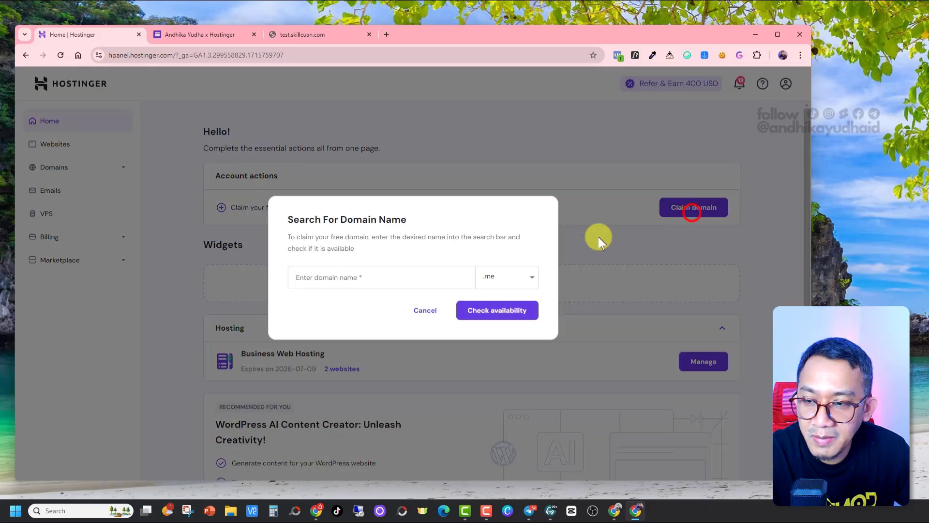
left_click(412, 274)
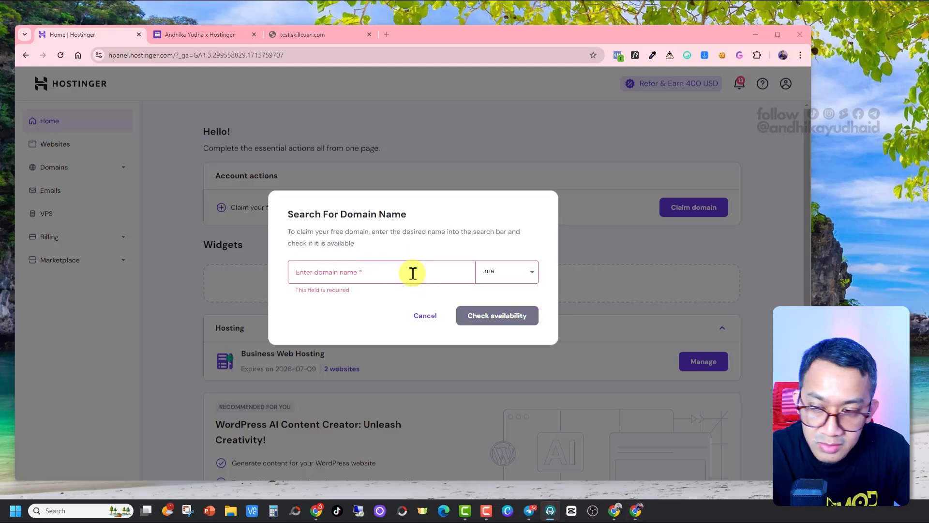
left_click(424, 267)
type("jo")
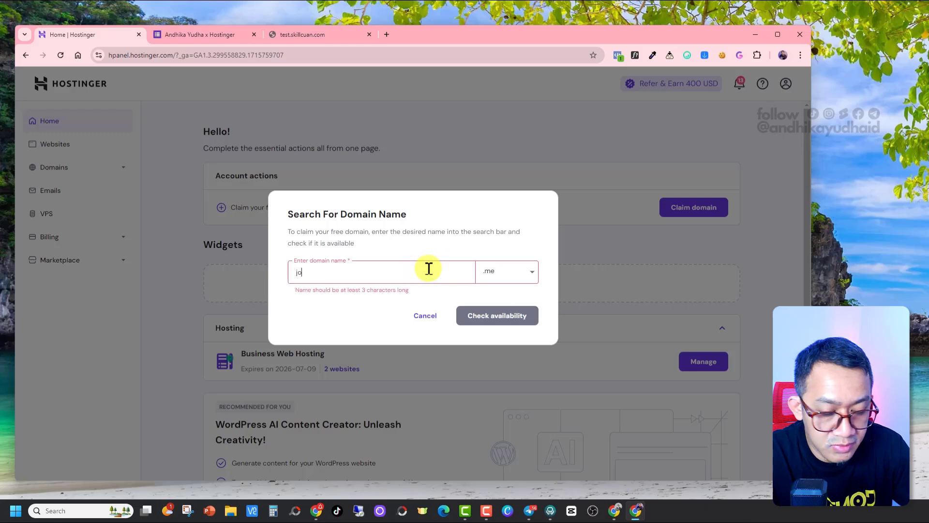
type("kofoto")
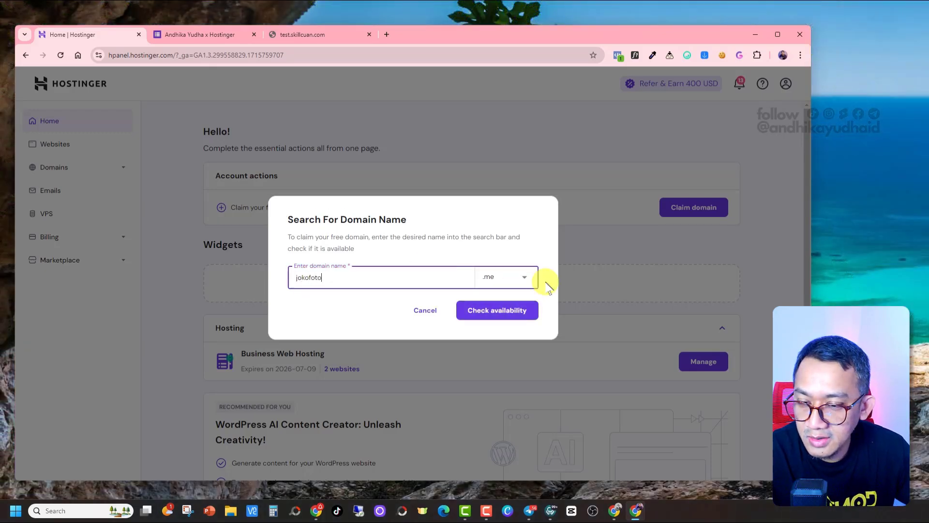
left_click(512, 277)
left_click(490, 342)
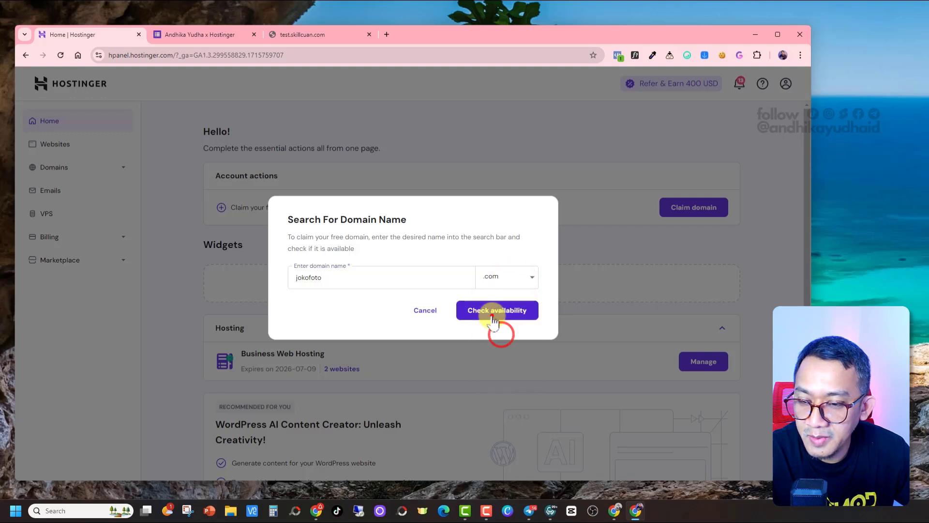
left_click(490, 312)
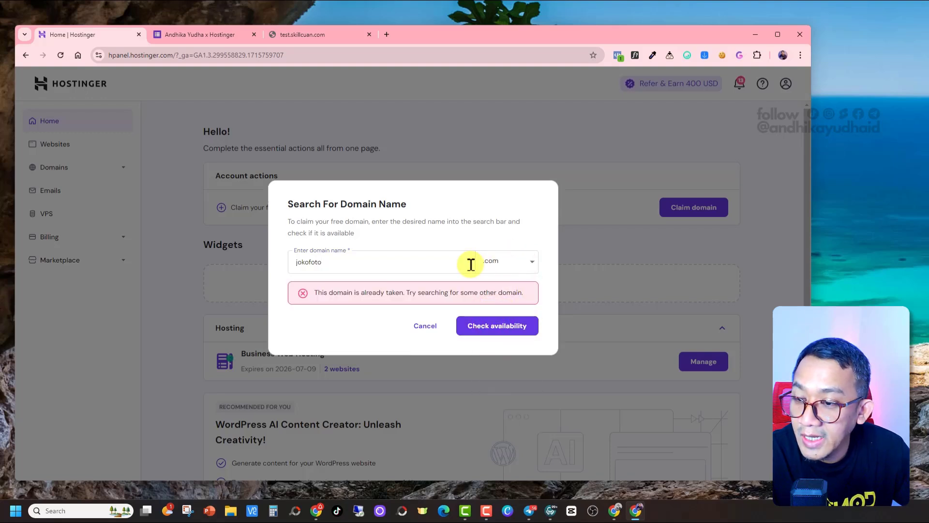
Check whether jokofoto is available with the .me extension instead, and leave it unclaimed
left_click(525, 262)
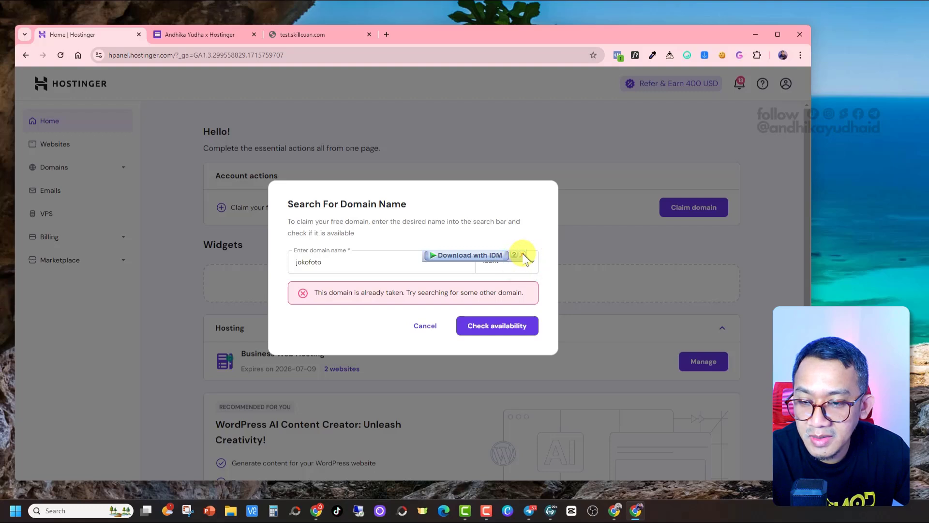
left_click(354, 257)
left_click_drag(335, 259, 296, 259)
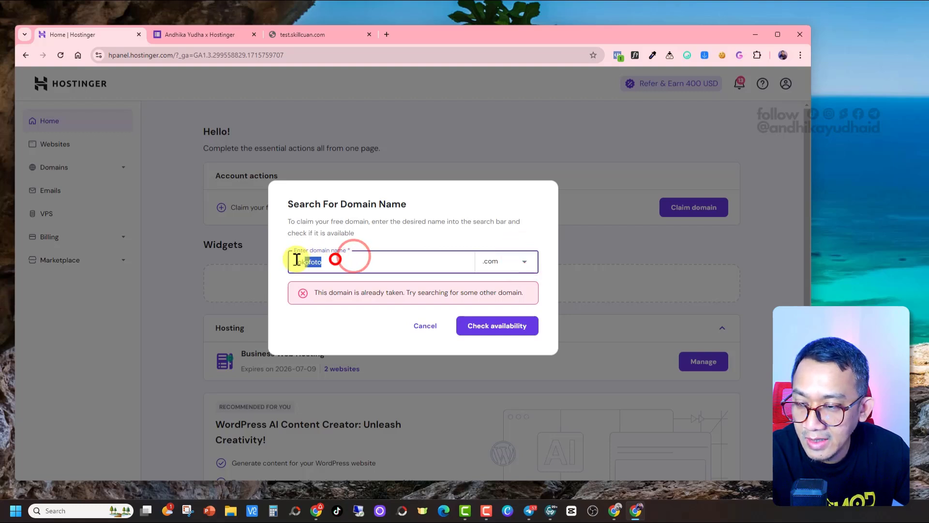
left_click(369, 260)
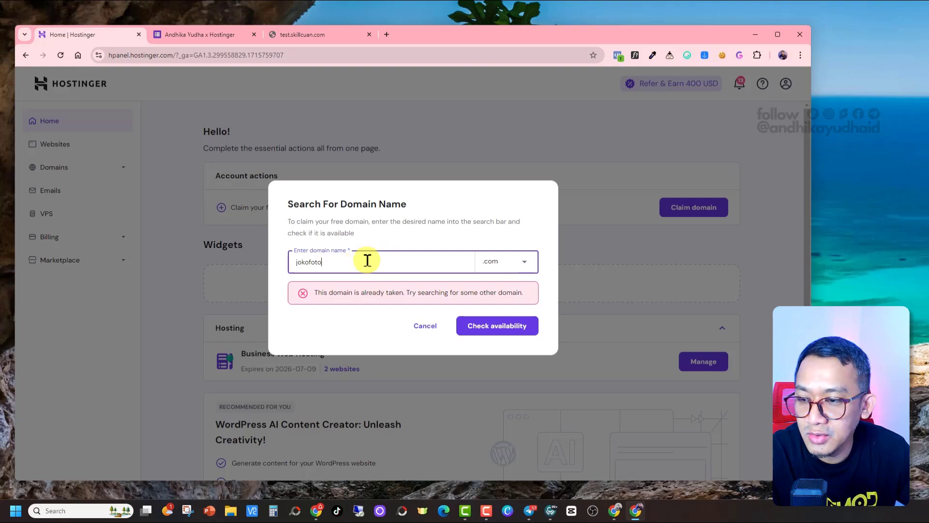
left_click(526, 262)
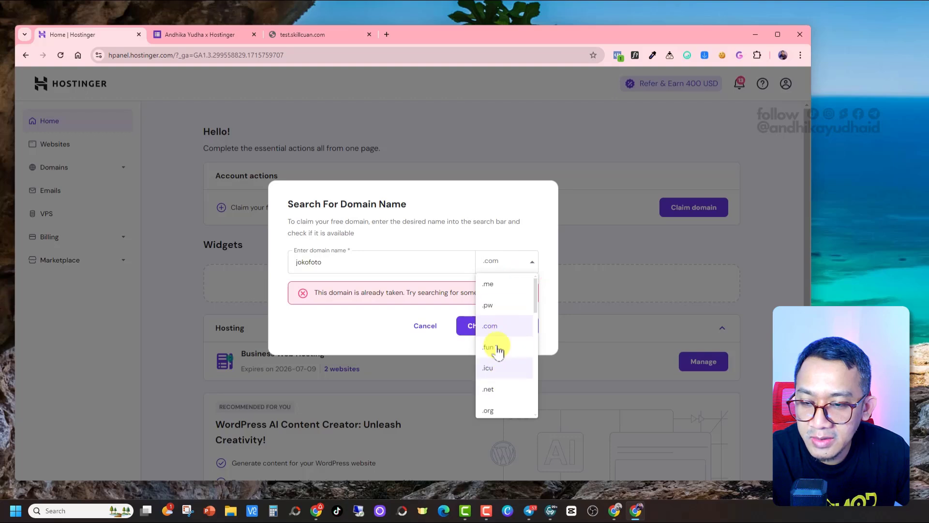
left_click(505, 289)
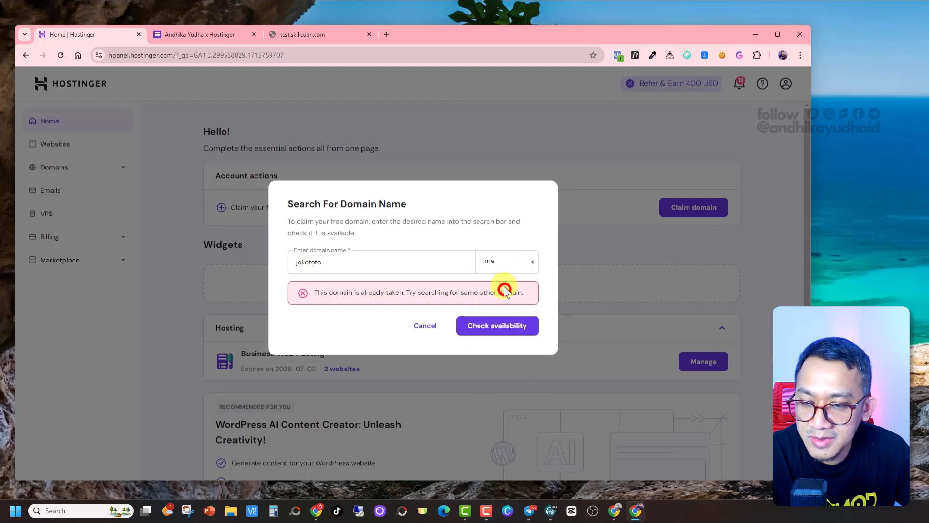
left_click(496, 326)
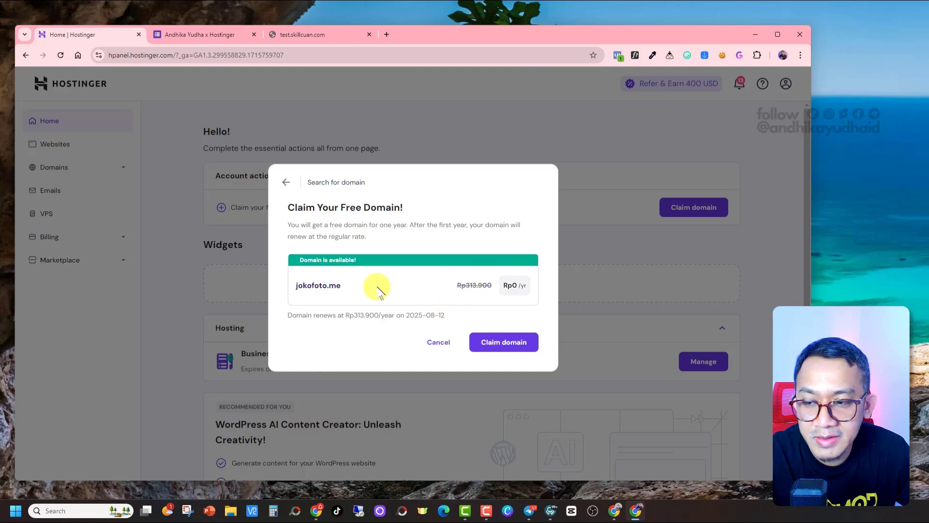
left_click(437, 343)
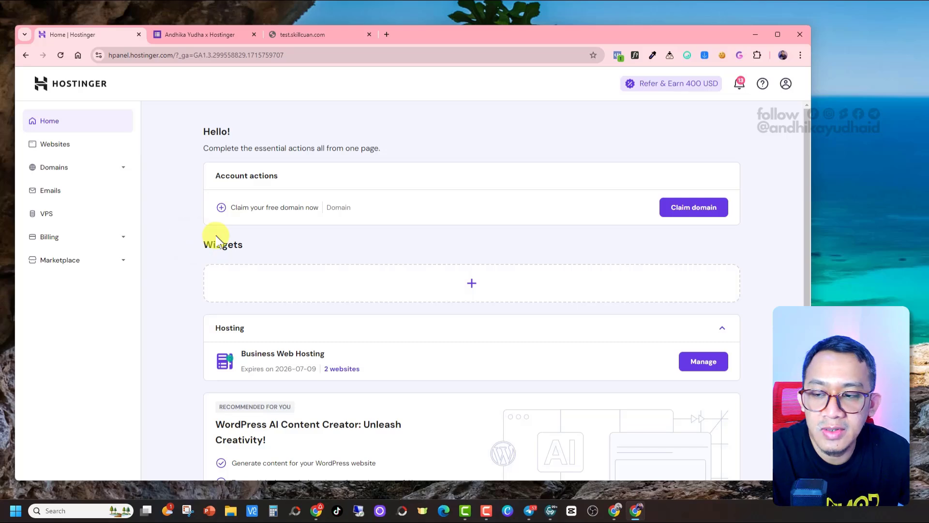
Add a WordPress website to the Business Web Hosting plan, accepting the filled-in administrator login details and choosing a blank site
scroll(233, 262, "down", 3)
scroll(213, 317, "up", 3)
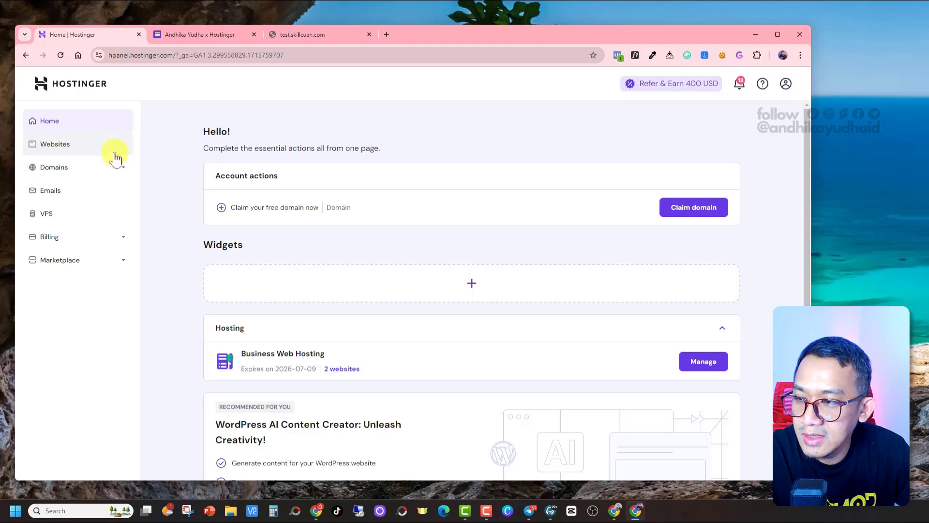
left_click(54, 144)
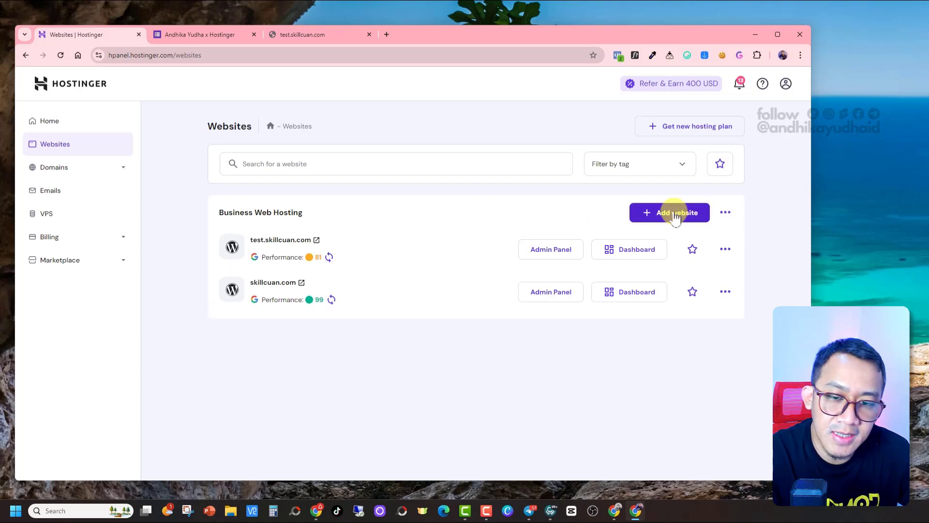
left_click(674, 213)
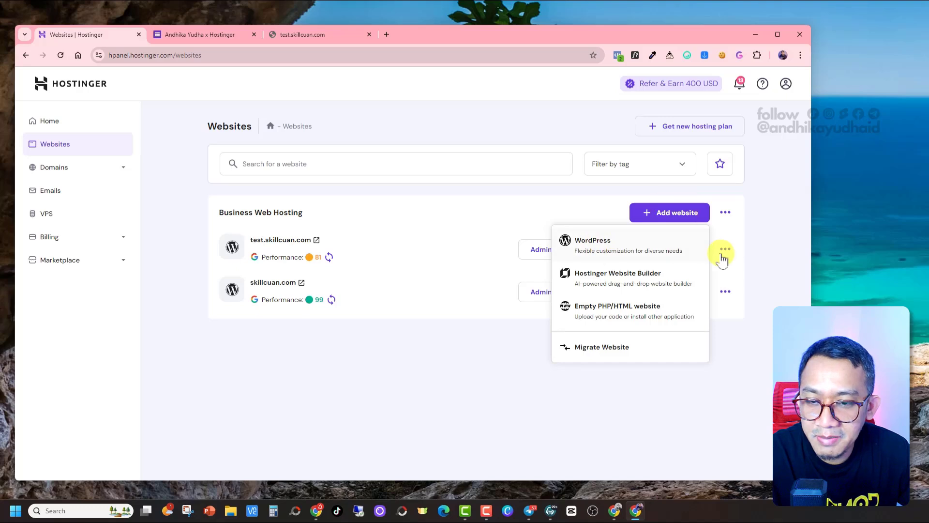
left_click(601, 416)
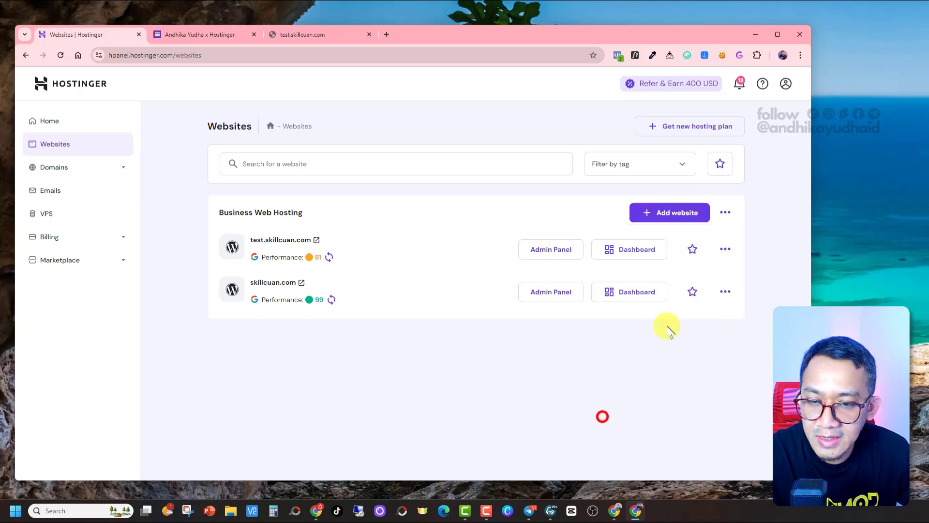
left_click(674, 213)
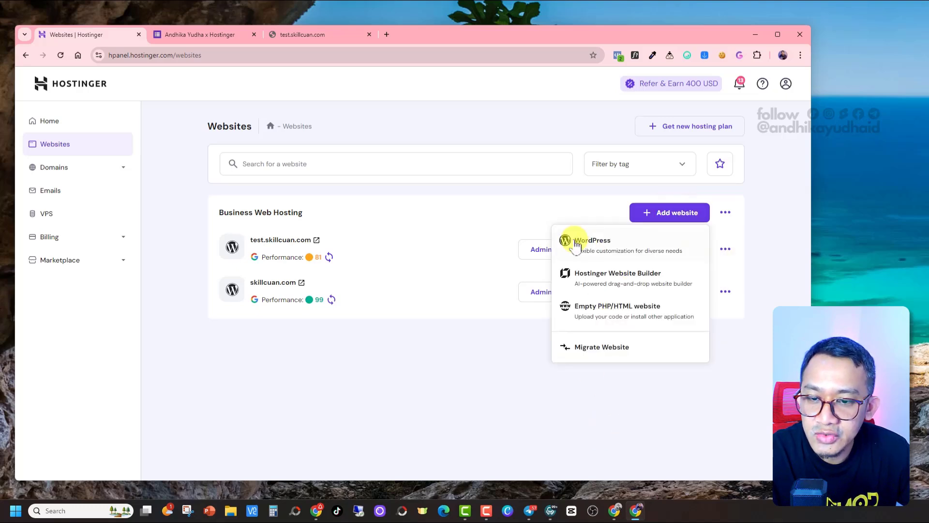
left_click(613, 243)
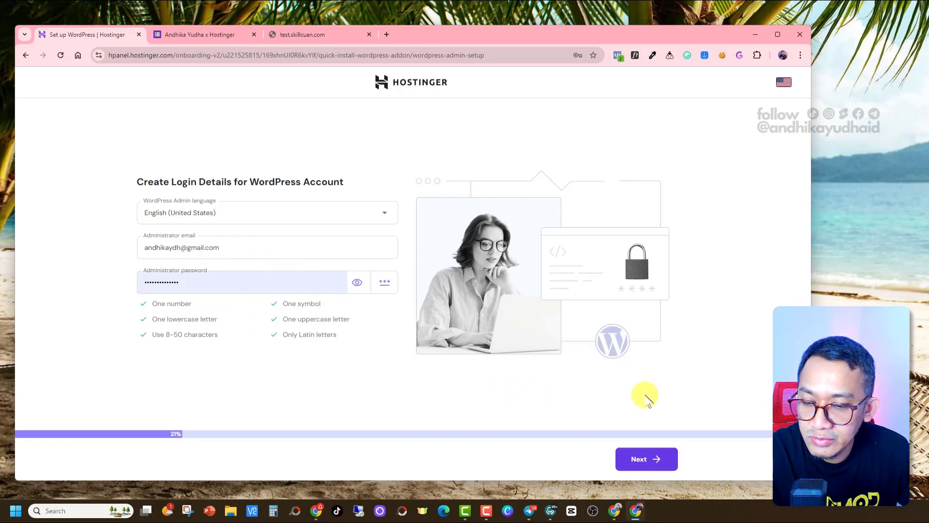
left_click(646, 459)
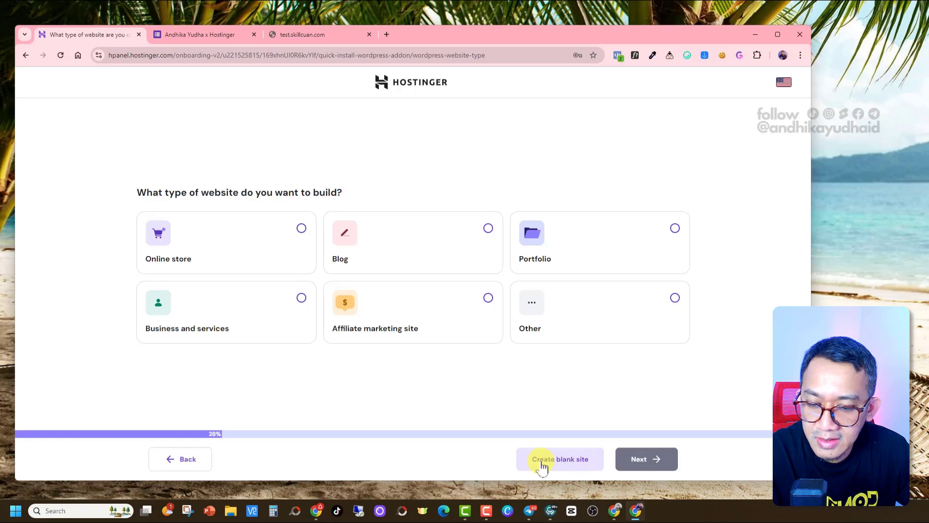
left_click(578, 457)
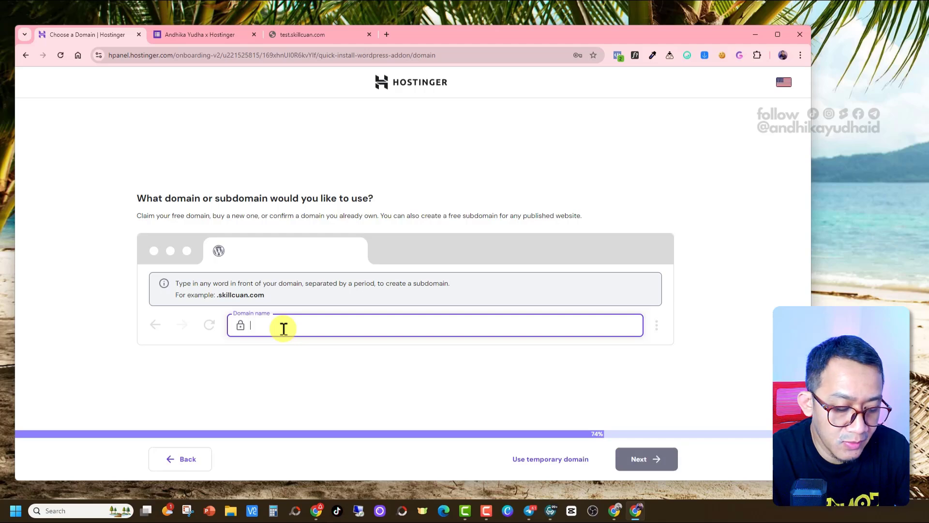
Enter portfolio.sklicuan.com as the subdomain for the new WordPress site
type("pro")
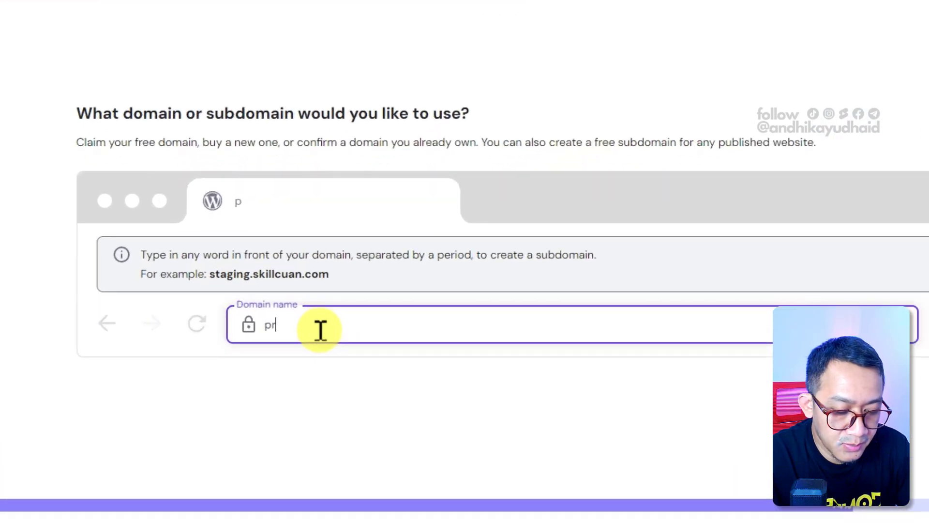
key("BackSpace")
key("BackSpace")
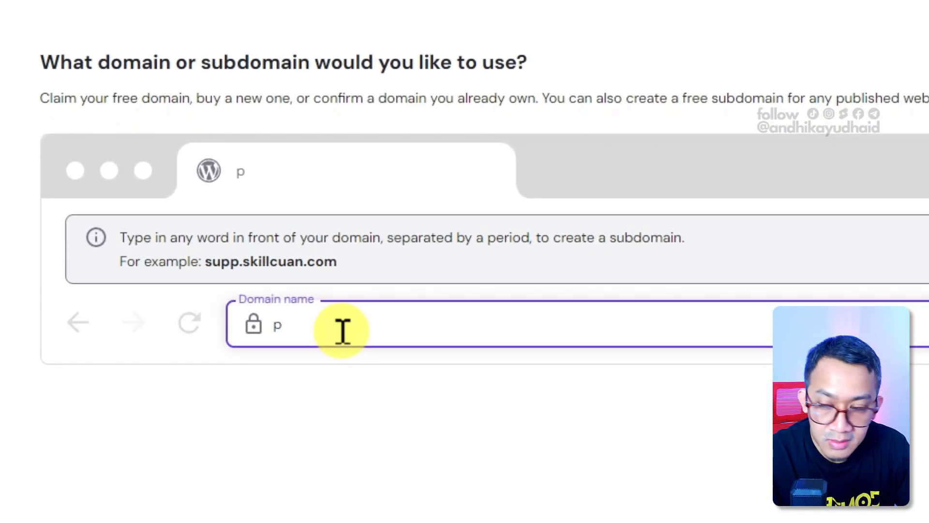
type("ortfolio")
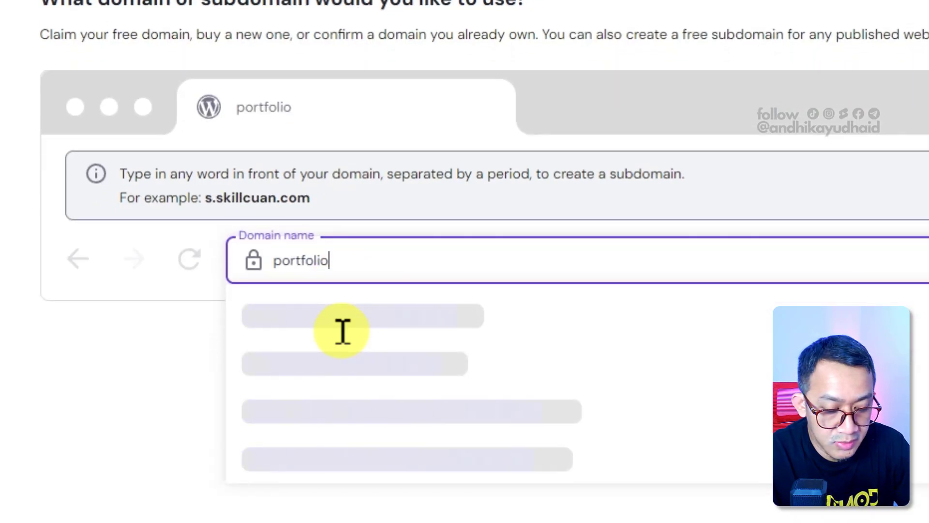
type(".s")
type("klicu")
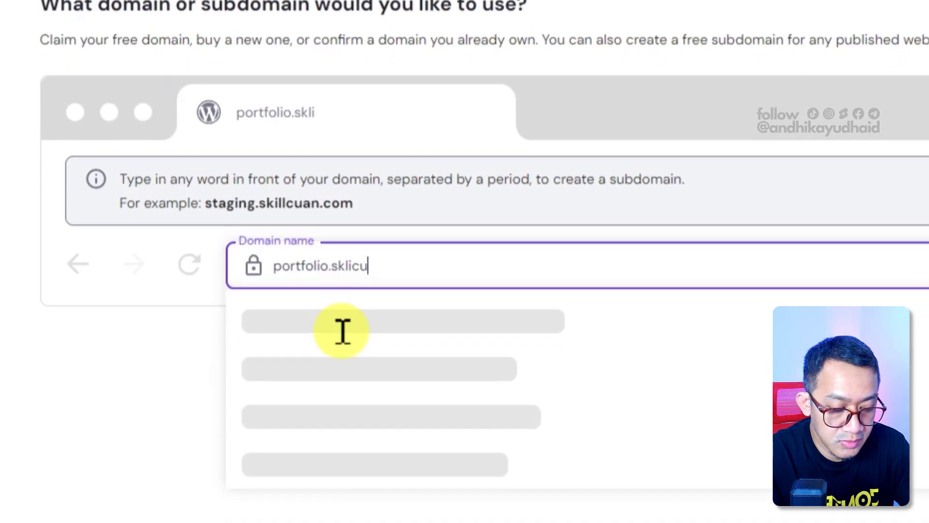
type("an.com")
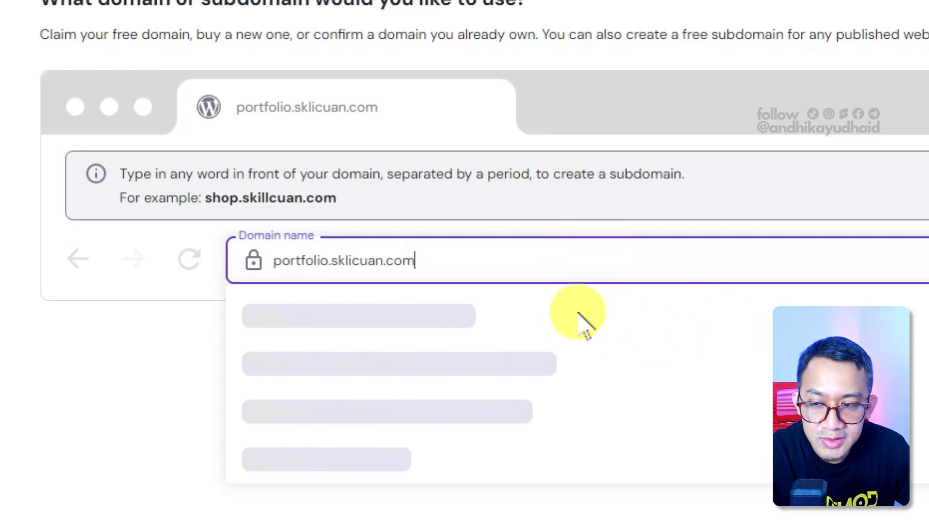
Correct the new site's address to portfolio.skillcuan.com, select it as the free subdomain, and continue the WordPress setup
left_click(339, 258)
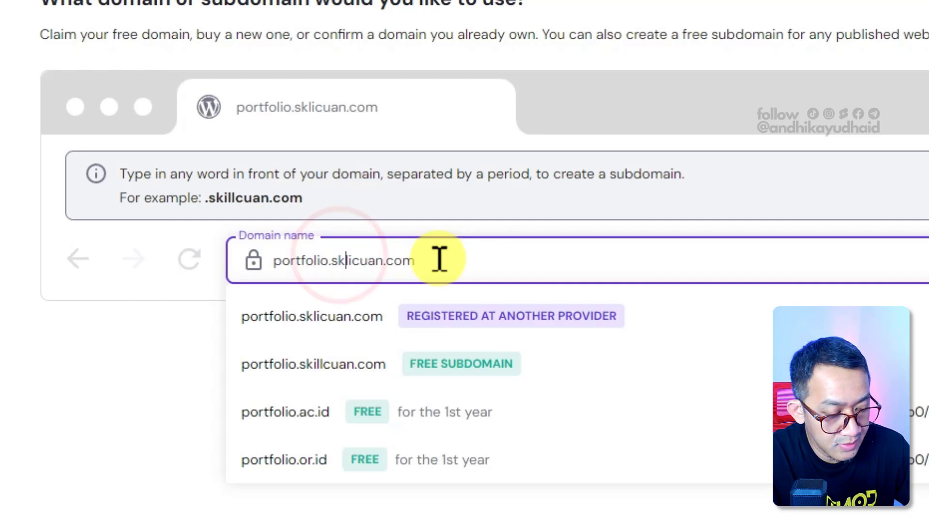
key("Delete")
key("Delete")
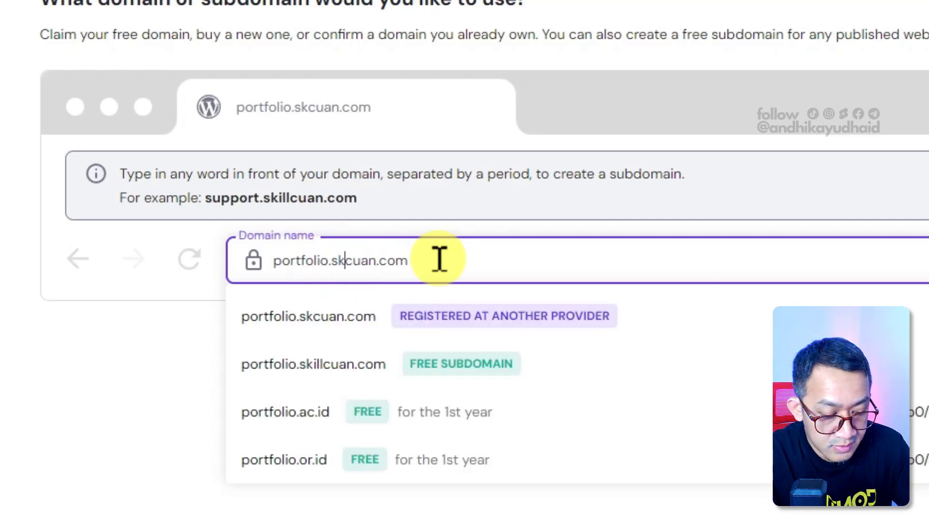
type("ill")
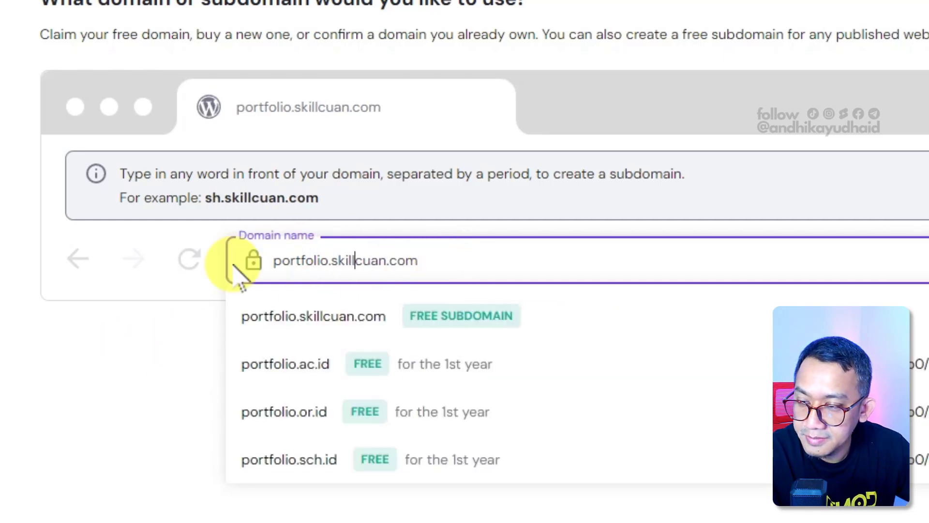
left_click(457, 320)
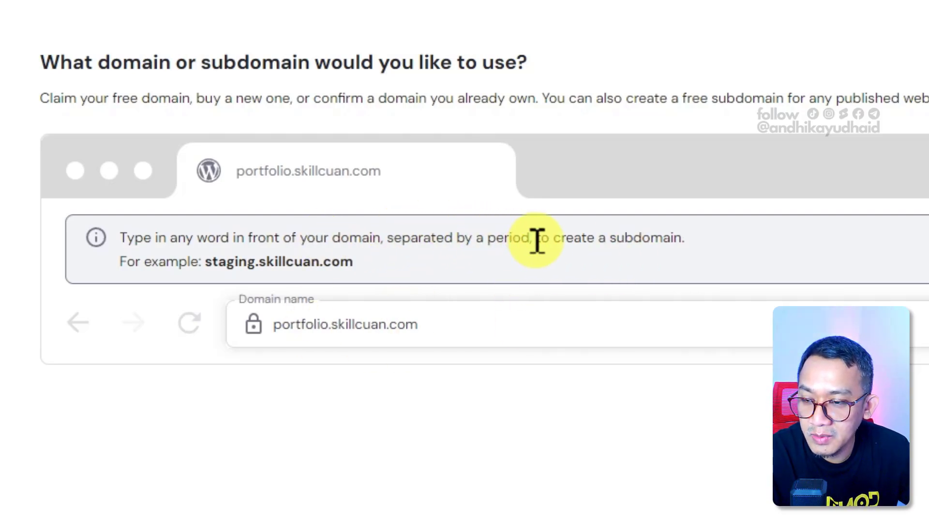
left_click_drag(536, 240, 687, 238)
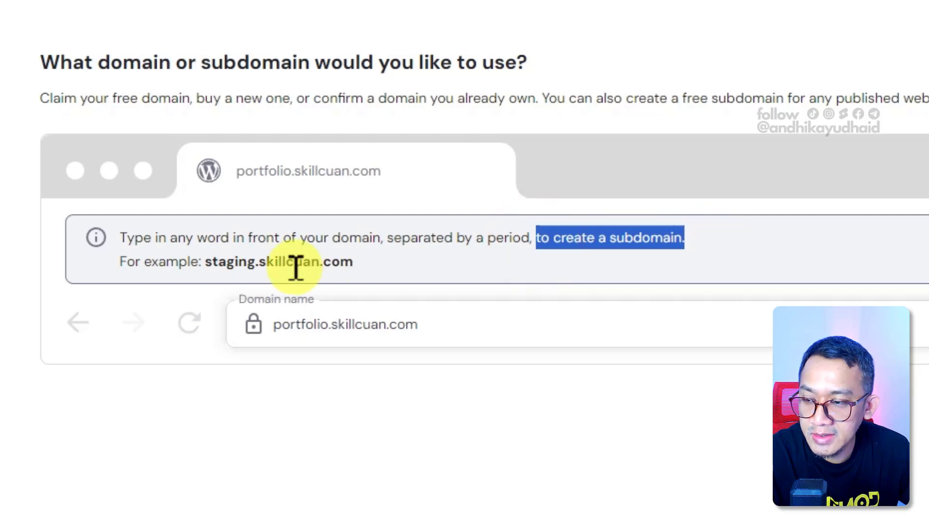
left_click(215, 263)
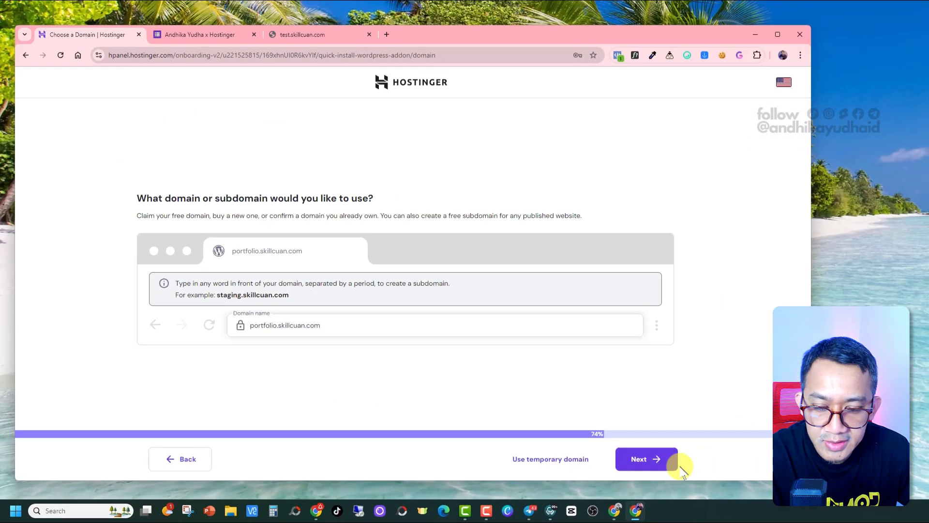
left_click(655, 462)
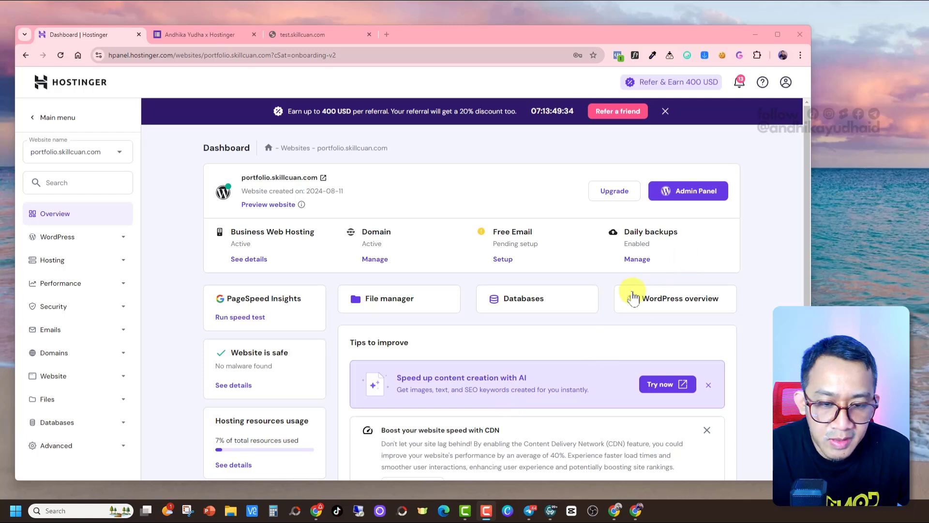
Review the account's website list and the dashboard overview for portfolio.skillcuan.com
left_click(171, 304)
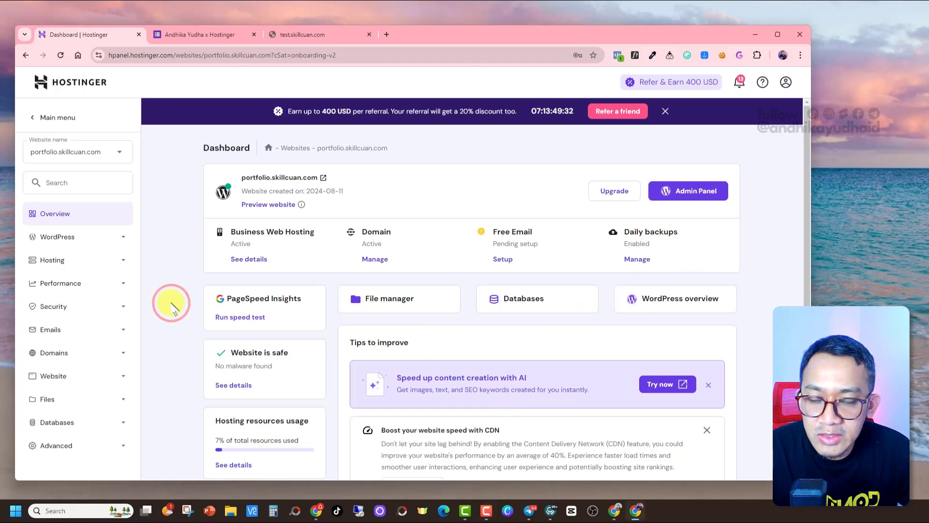
left_click(105, 152)
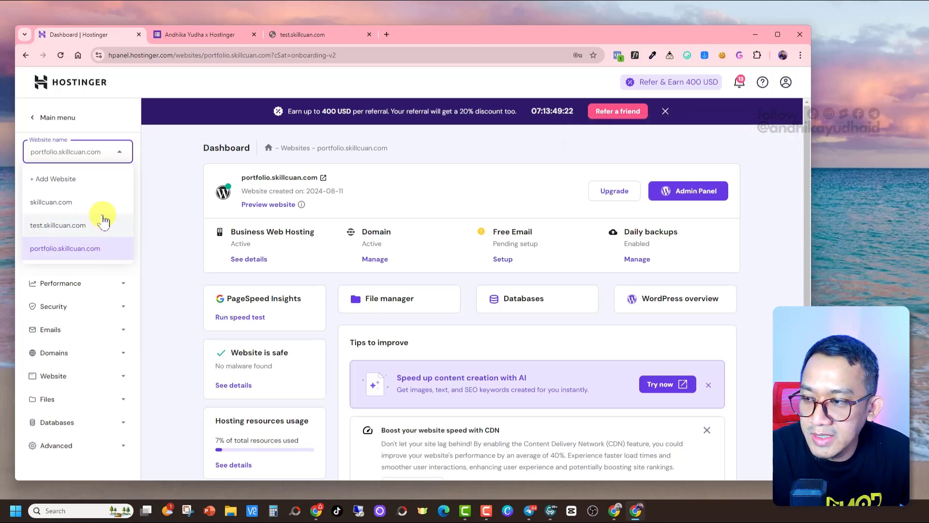
left_click(97, 154)
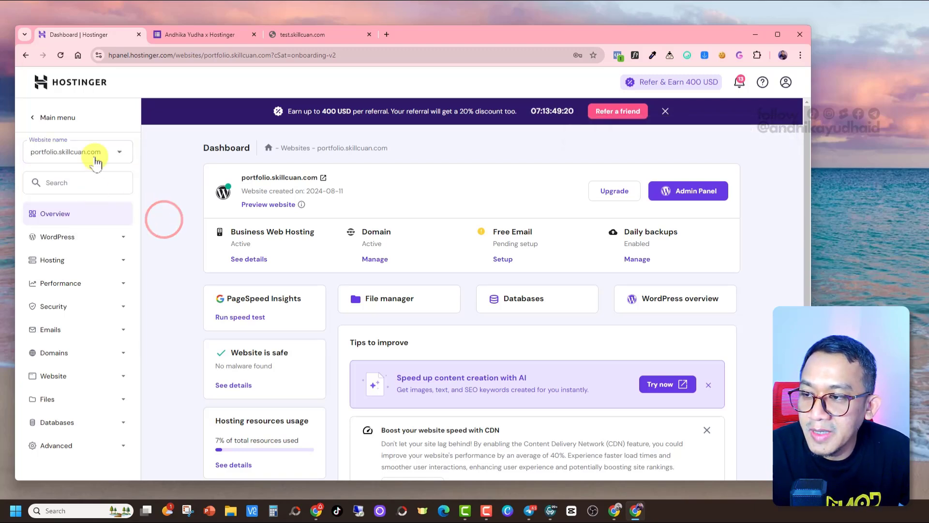
scroll(269, 252, "down", 3)
scroll(251, 273, "up", 3)
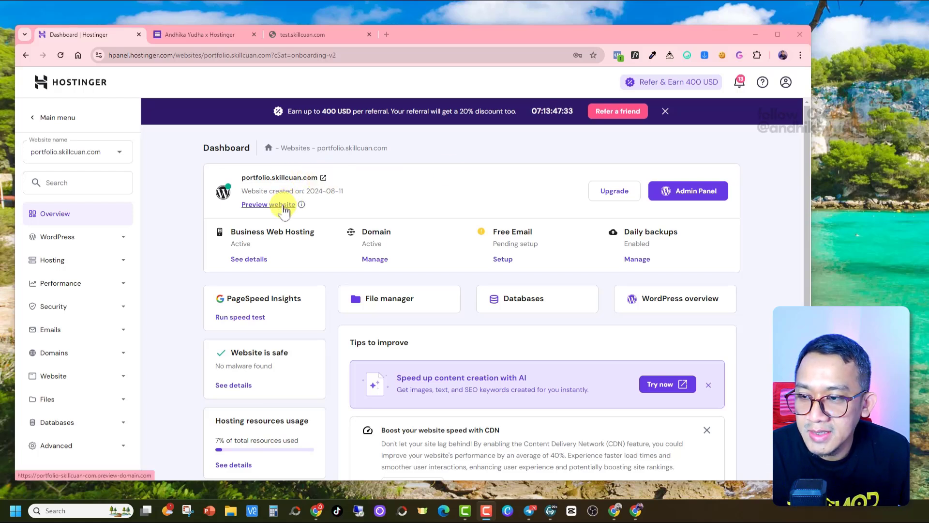
View the live portfolio.skillcuan.com site, look through its default home page, and return to the hosting dashboard
left_click(312, 177)
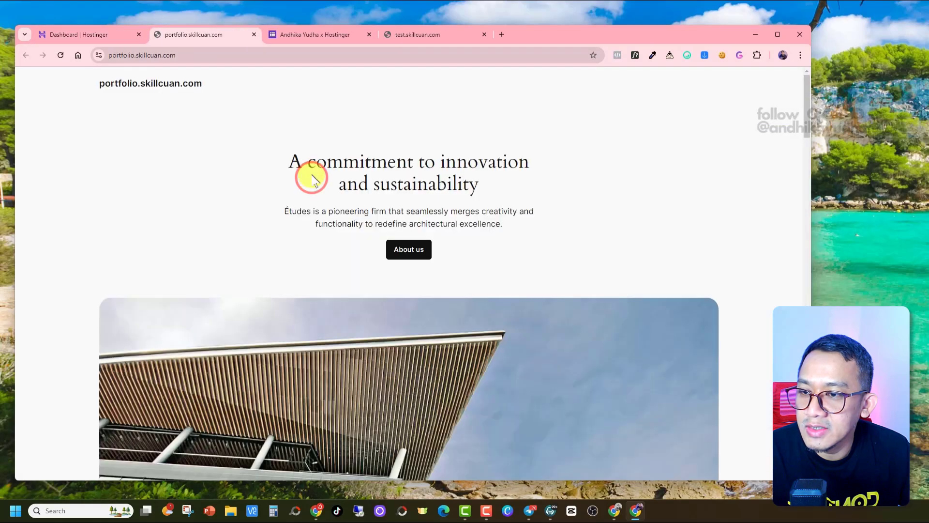
scroll(296, 237, "down", 8)
scroll(296, 237, "down", 15)
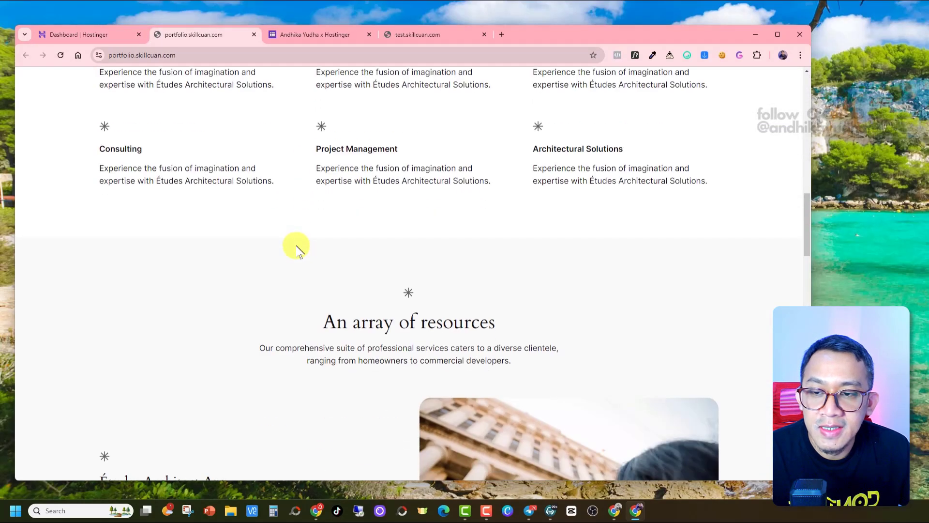
scroll(268, 348, "up", 20)
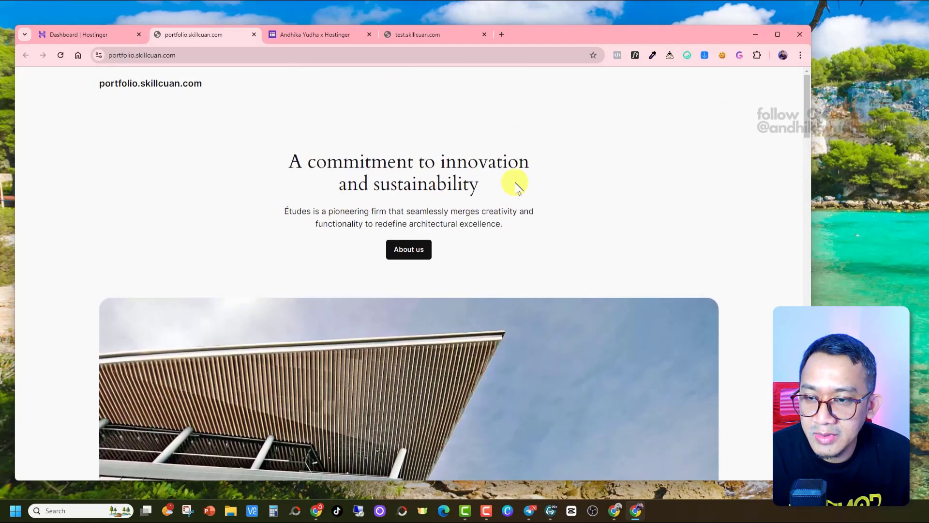
scroll(293, 196, "down", 7)
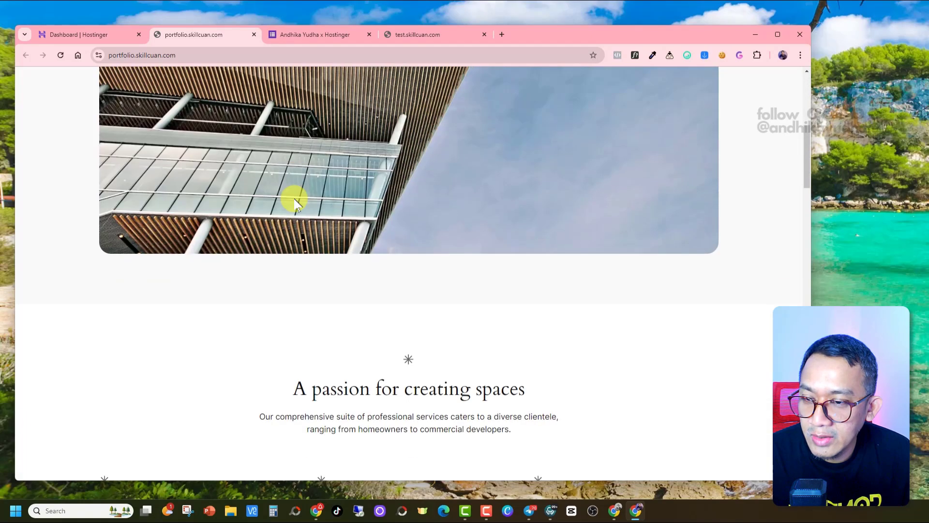
scroll(297, 194, "up", 7)
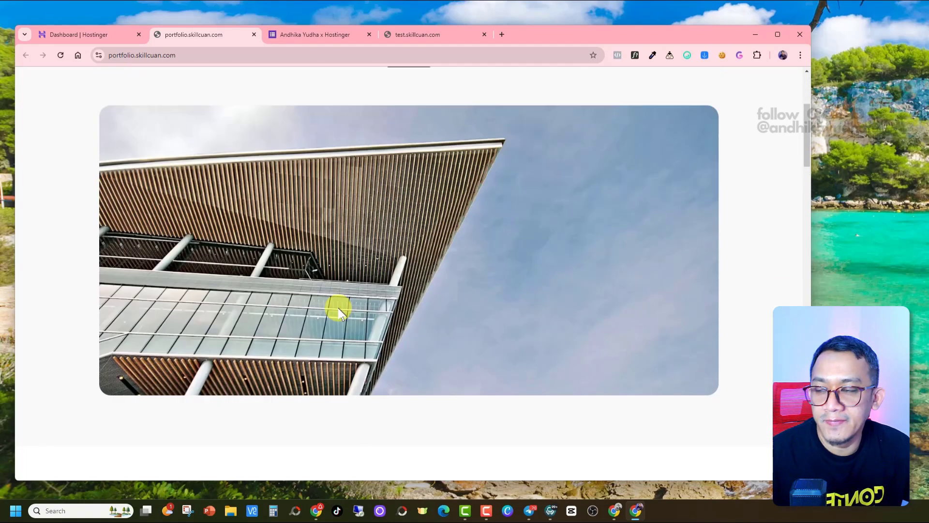
left_click(108, 34)
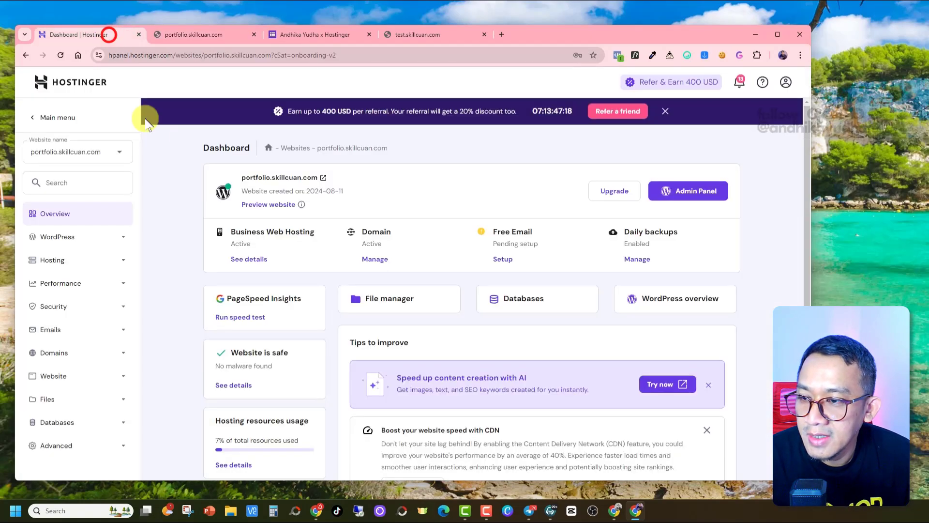
left_click(170, 189)
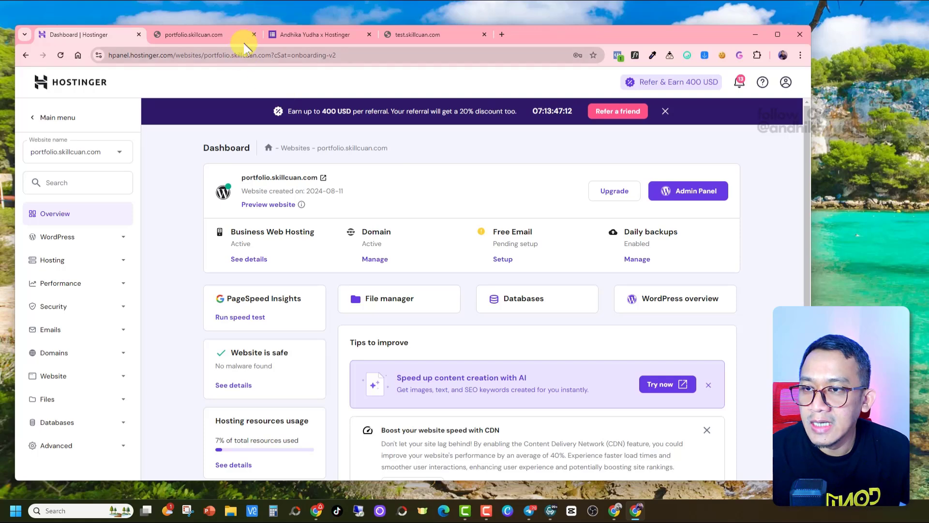
left_click(213, 39)
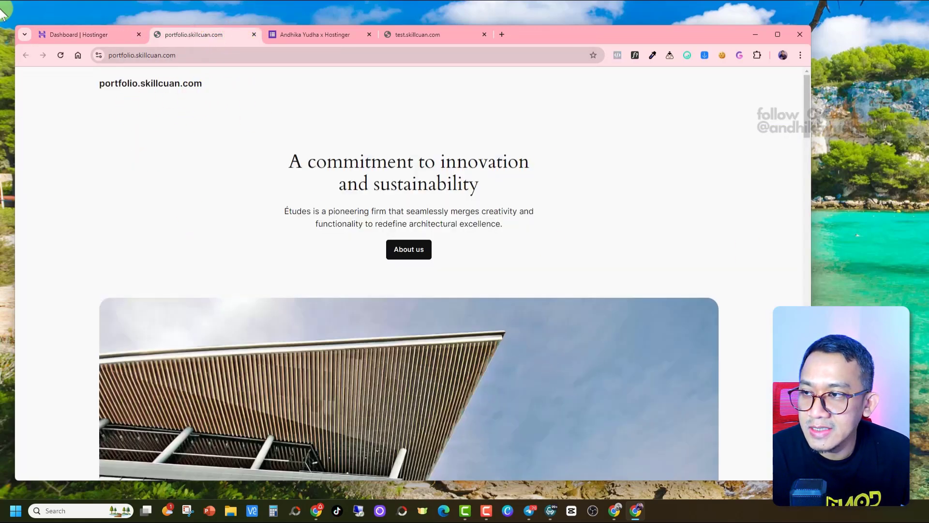
left_click(87, 35)
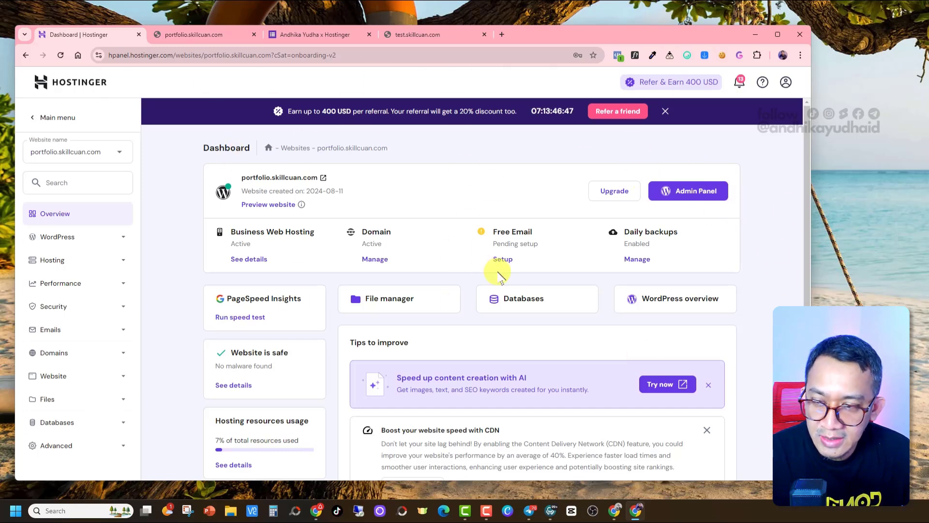
Open the WordPress admin of portfolio.skillcuan.com and bring up the theme library for adding a new theme
left_click(696, 193)
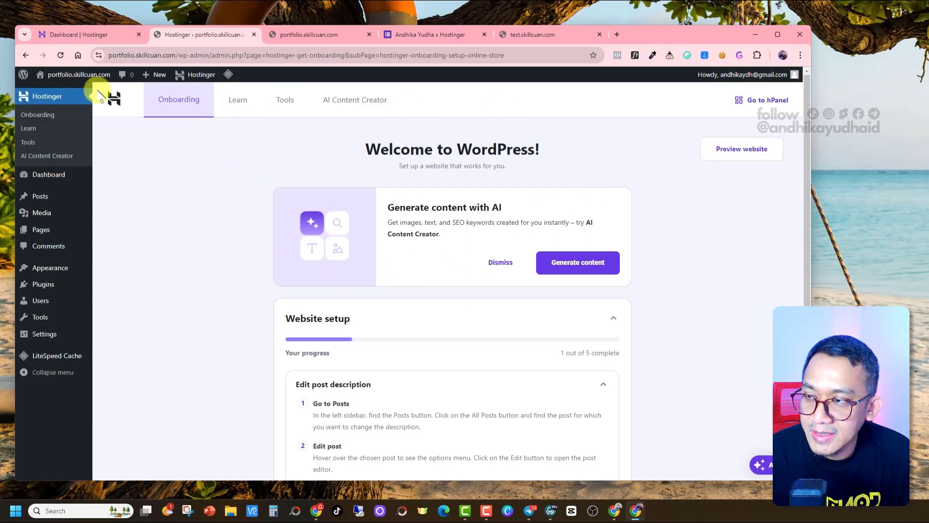
mouse_move(92, 82)
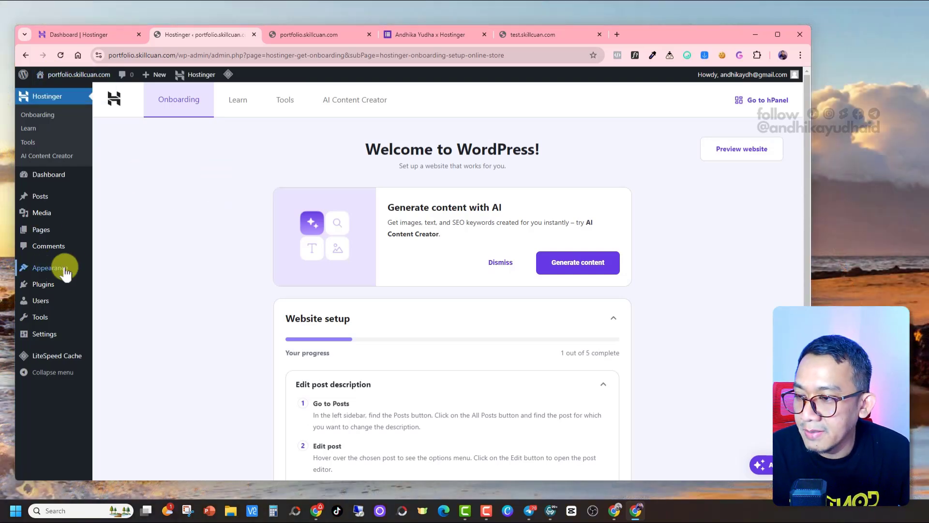
mouse_move(60, 270)
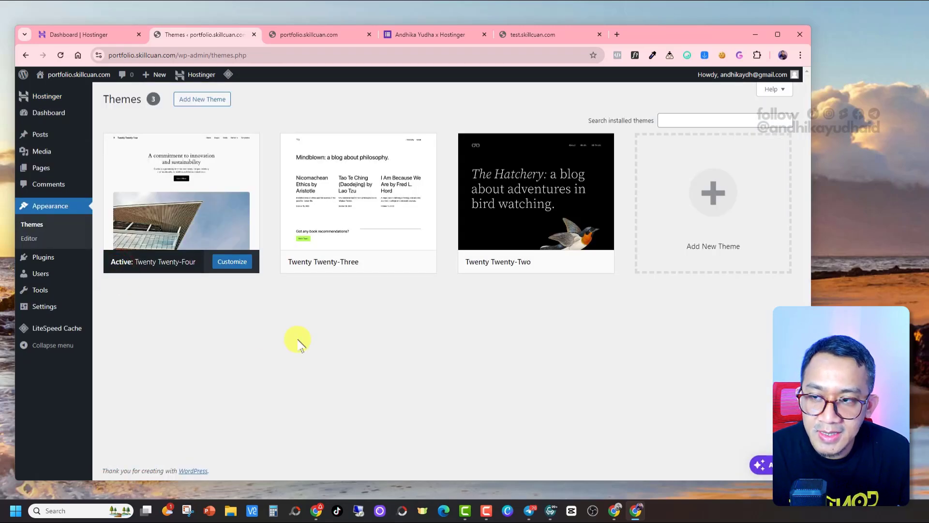
left_click(209, 100)
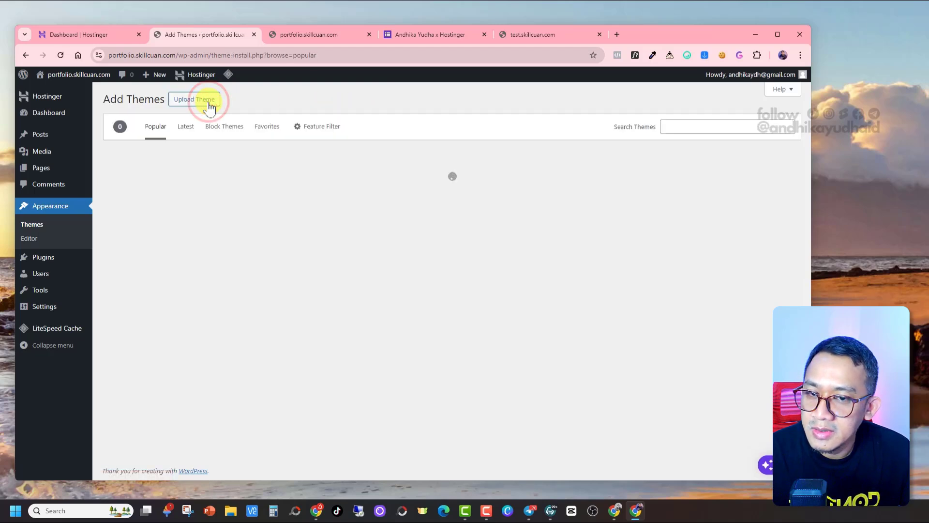
Search the theme library for astra, and install and activate the Astra theme
mouse_move(528, 380)
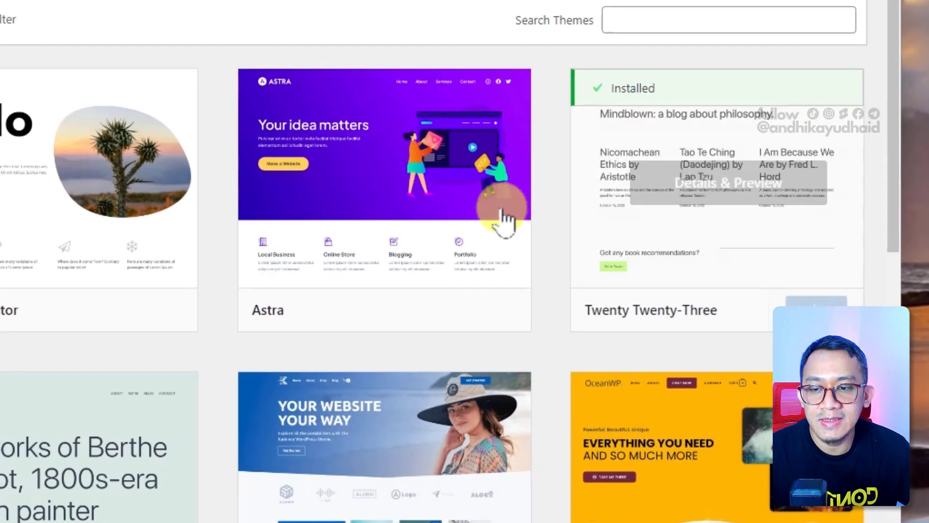
mouse_move(556, 198)
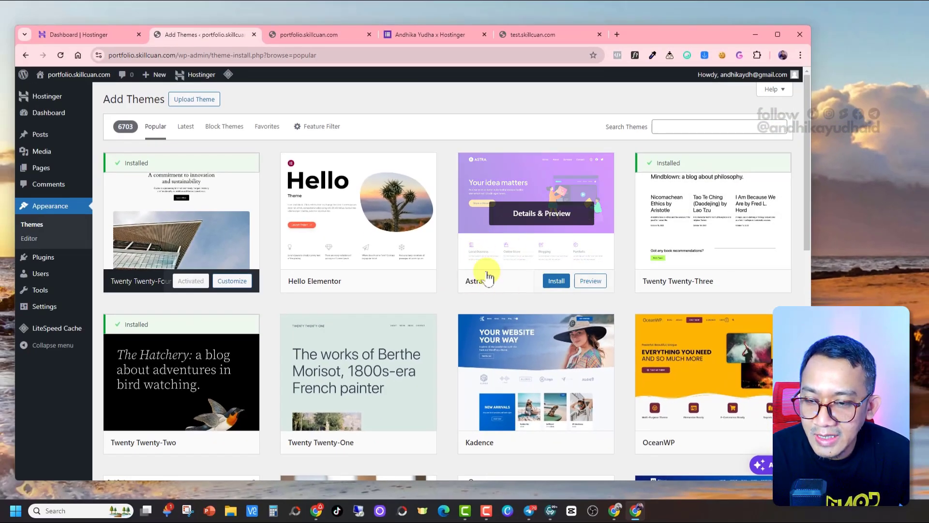
left_click(702, 126)
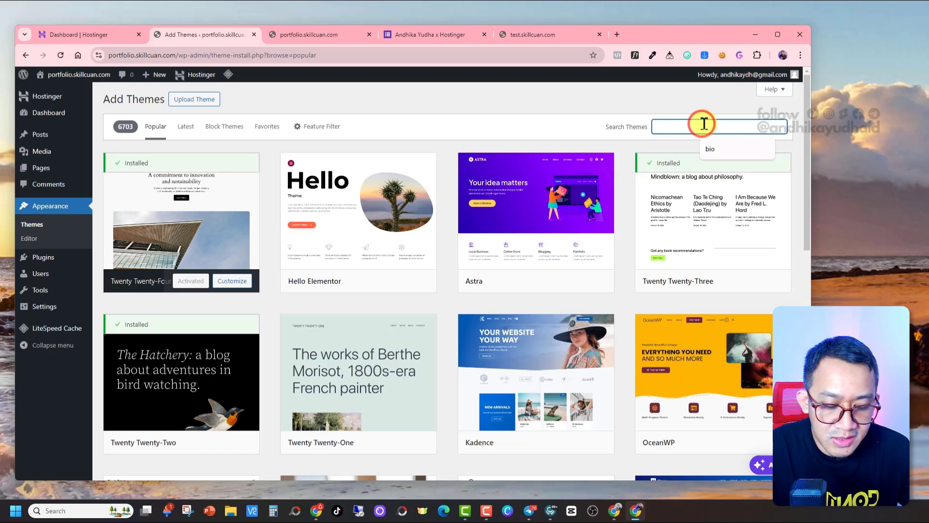
type("astra")
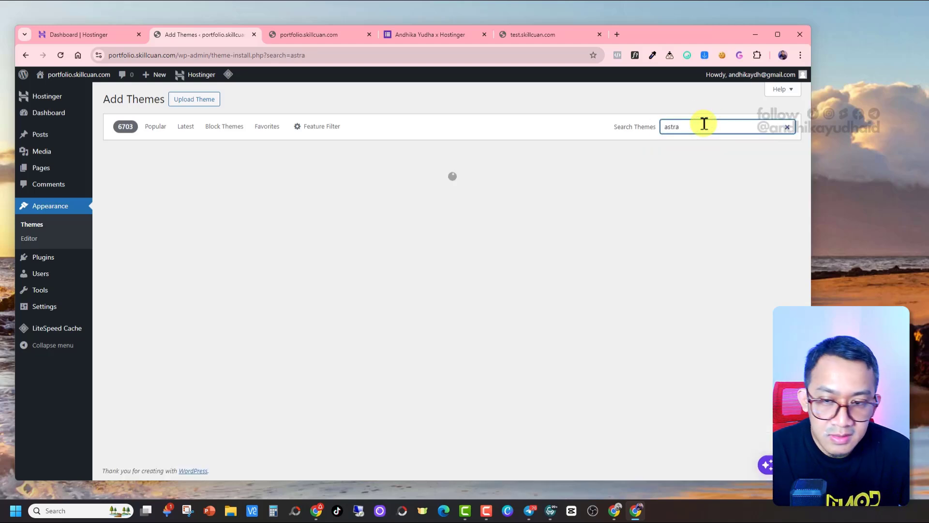
mouse_move(118, 253)
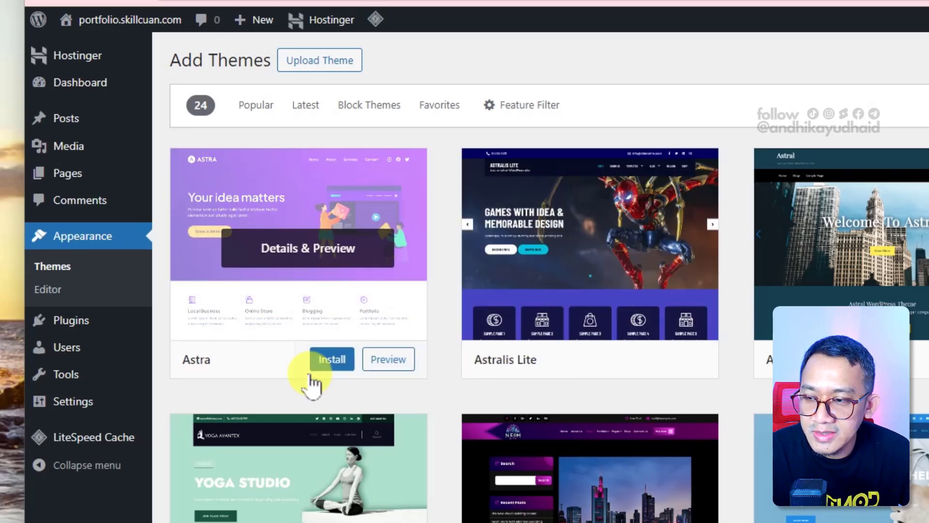
left_click(333, 360)
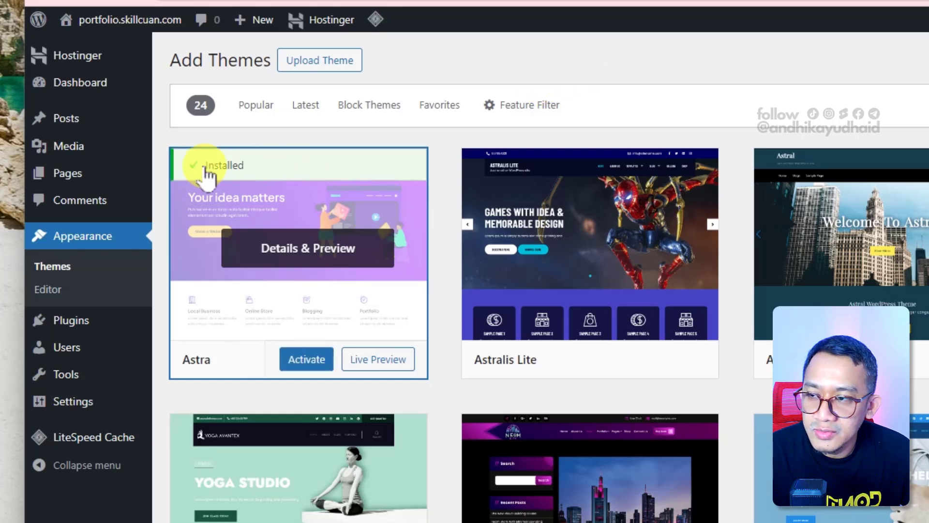
left_click(306, 360)
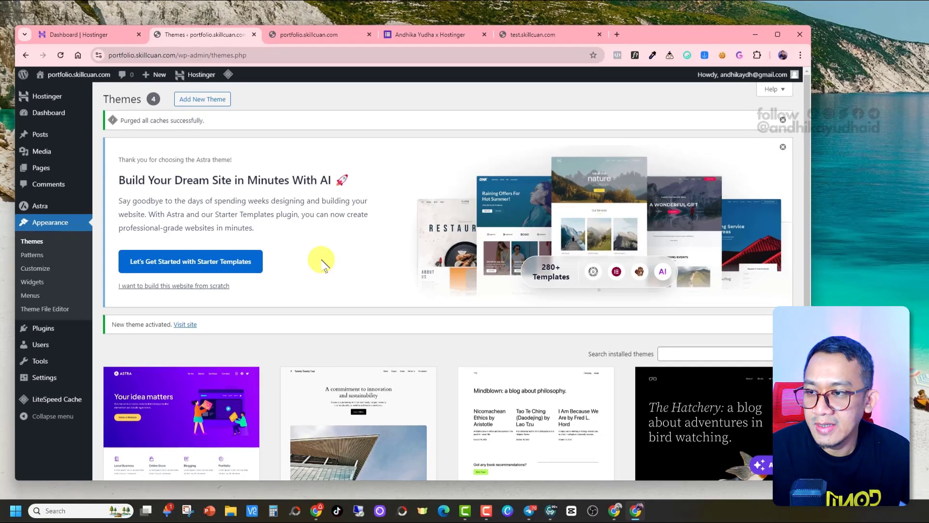
Launch Astra's Starter Templates and choose Elementor as the page builder for the template library
mouse_move(29, 205)
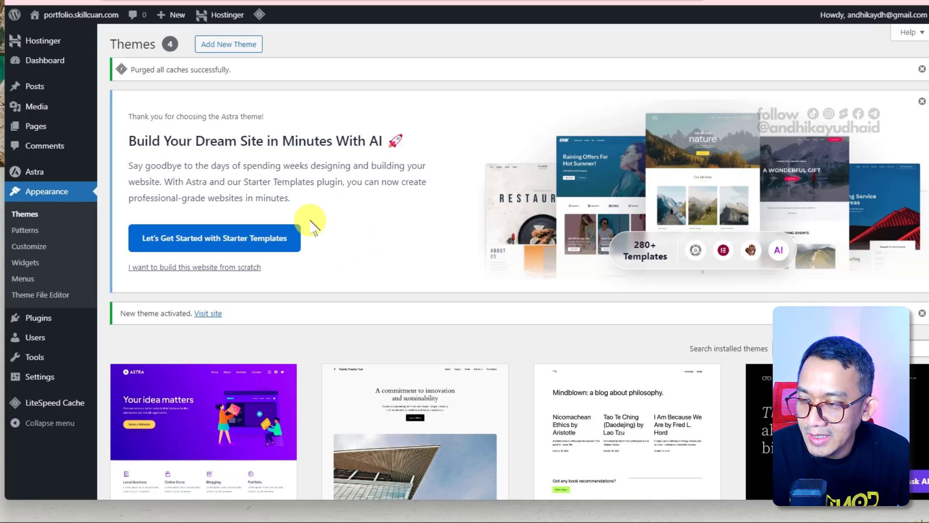
left_click(280, 247)
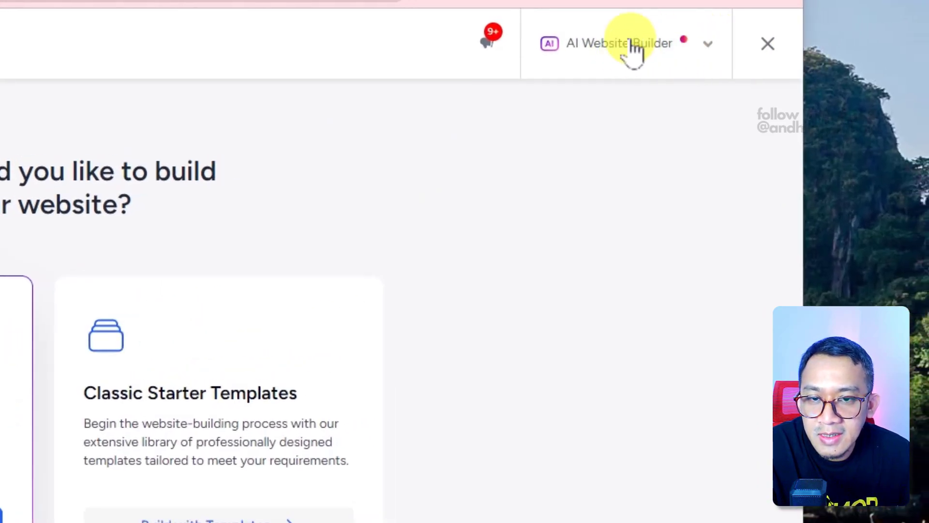
left_click(708, 48)
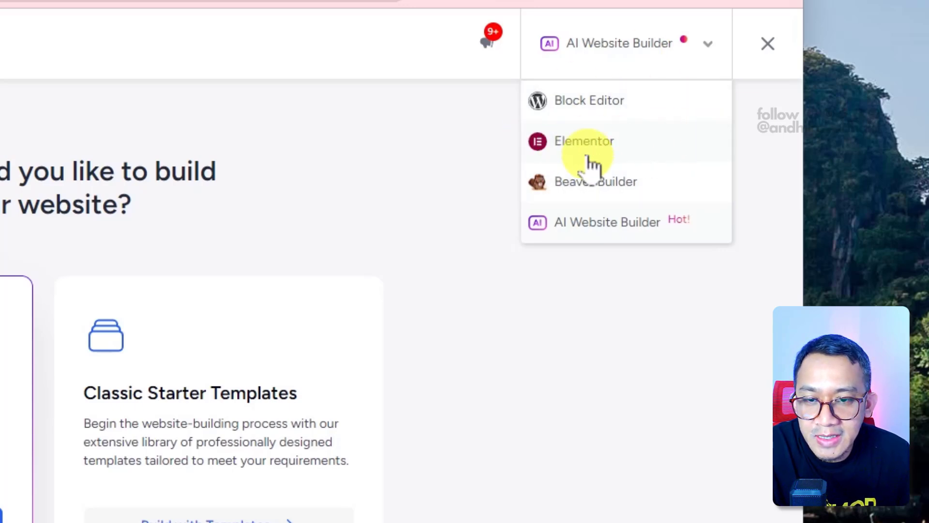
left_click(614, 141)
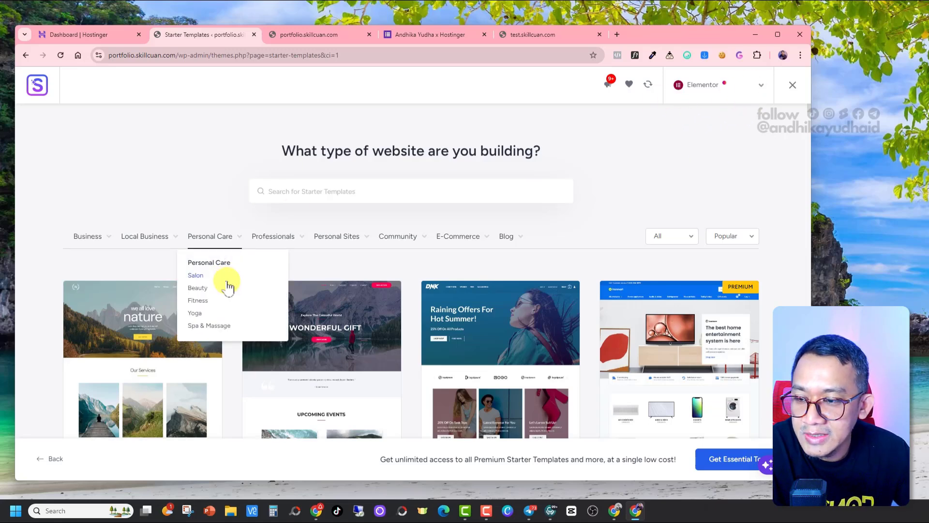
Filter the starter templates to Portfolio & CV under Personal Sites and look through the available designs
scroll(634, 315, "down", 4)
scroll(634, 314, "down", 4)
scroll(276, 301, "up", 8)
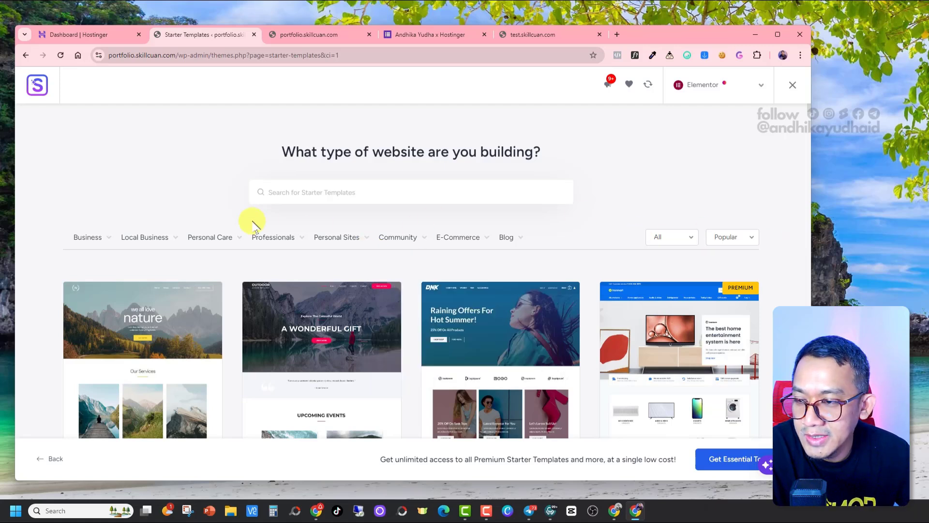
mouse_move(352, 244)
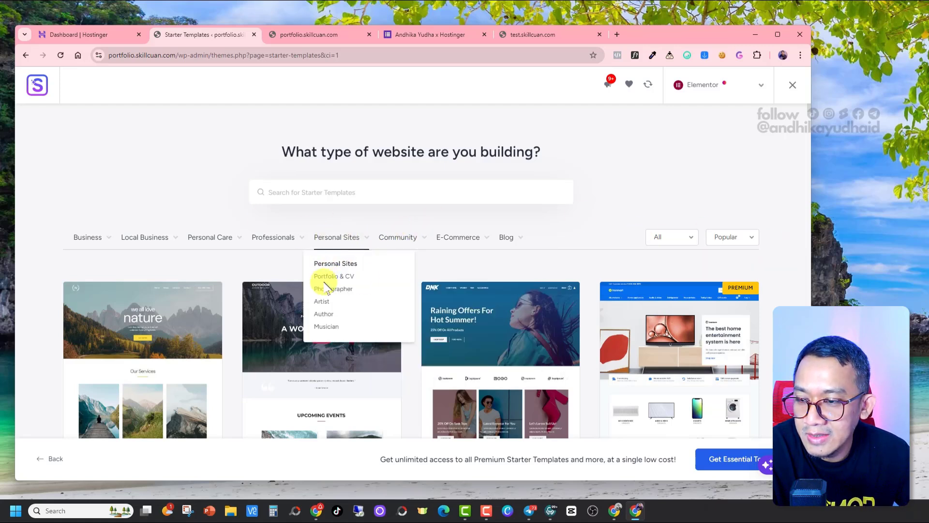
left_click(339, 276)
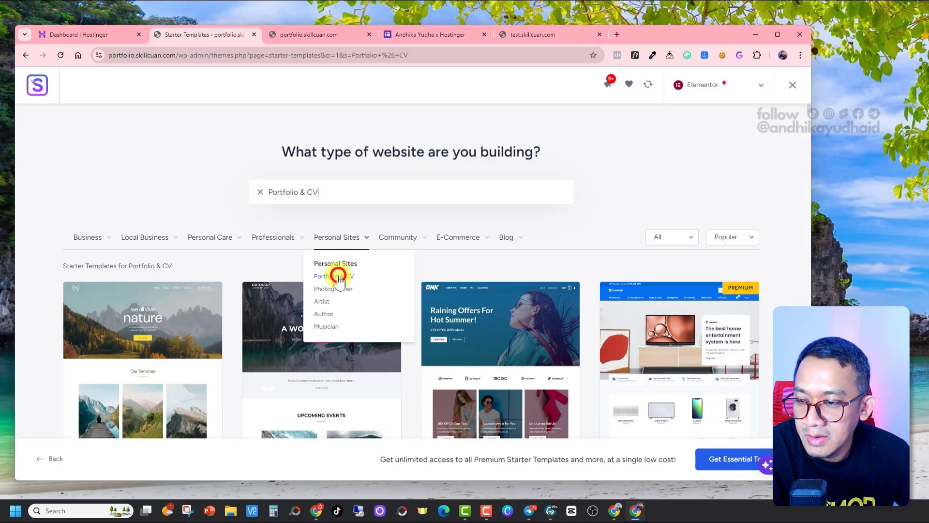
scroll(421, 237, "down", 5)
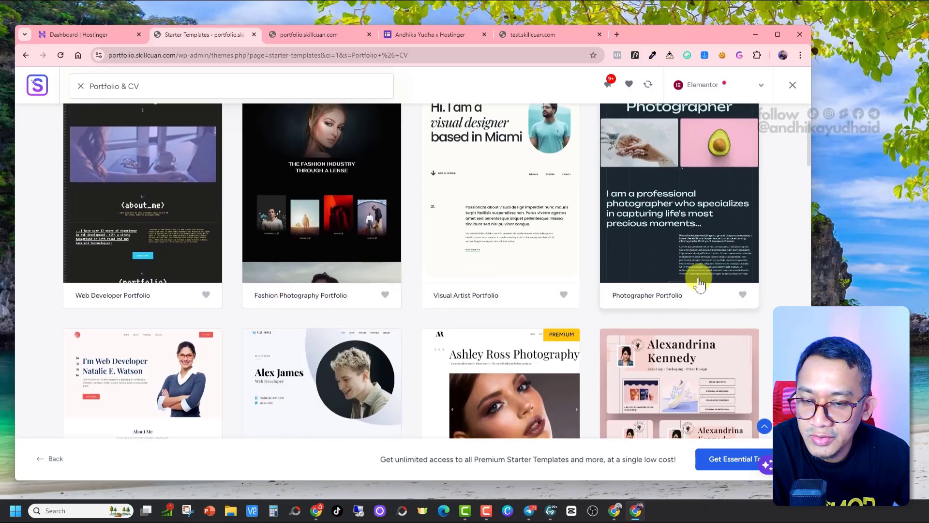
scroll(696, 280, "down", 8)
scroll(699, 286, "down", 10)
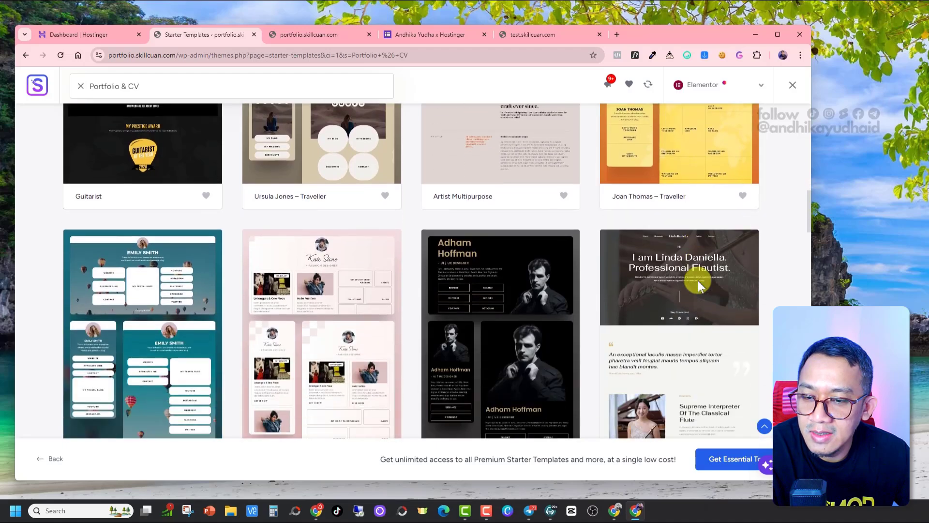
scroll(686, 281, "down", 15)
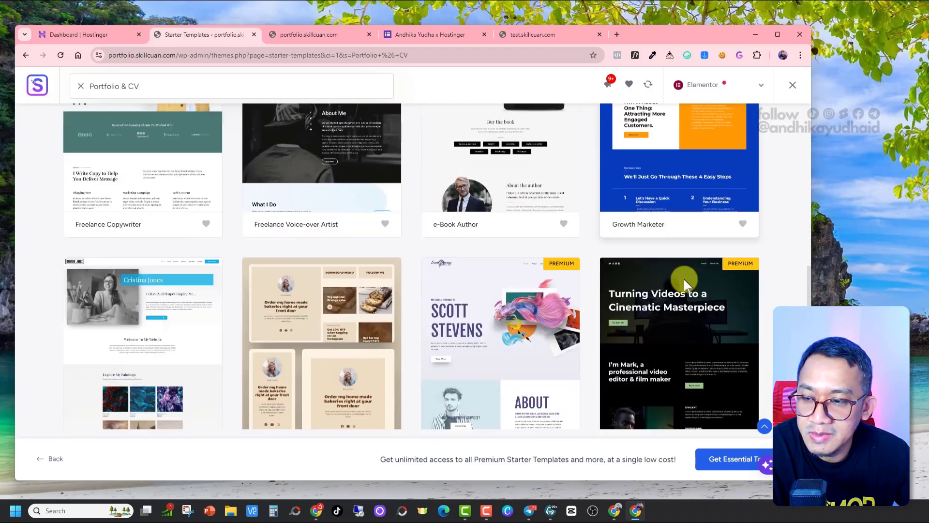
scroll(600, 274, "down", 4)
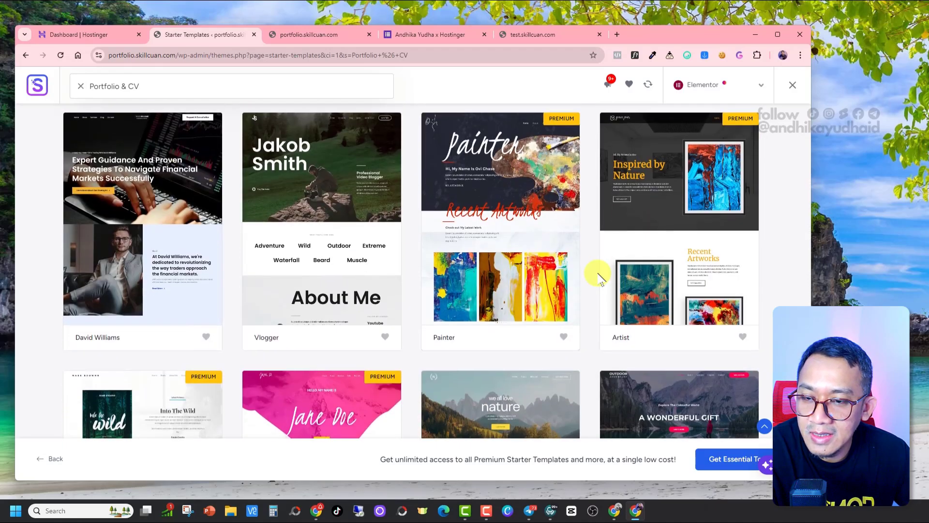
scroll(517, 279, "up", 1)
scroll(517, 277, "up", 1)
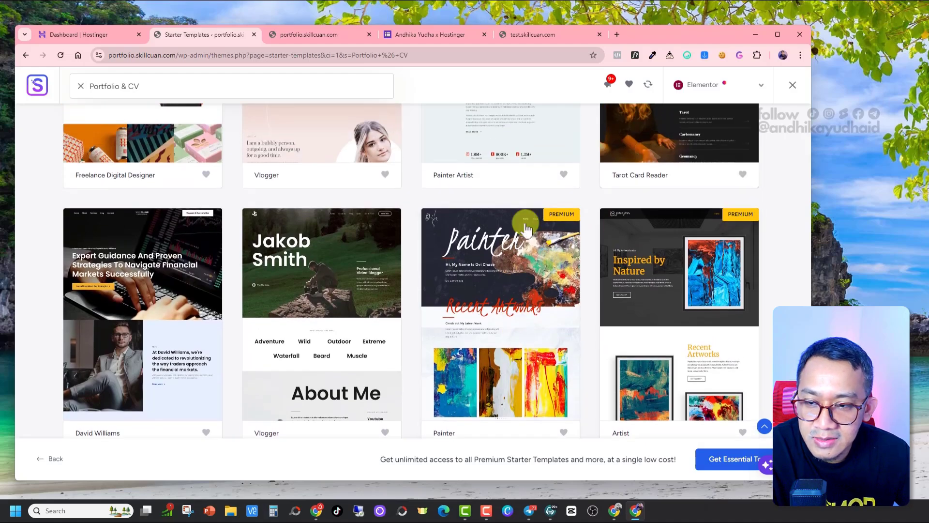
scroll(544, 267, "up", 18)
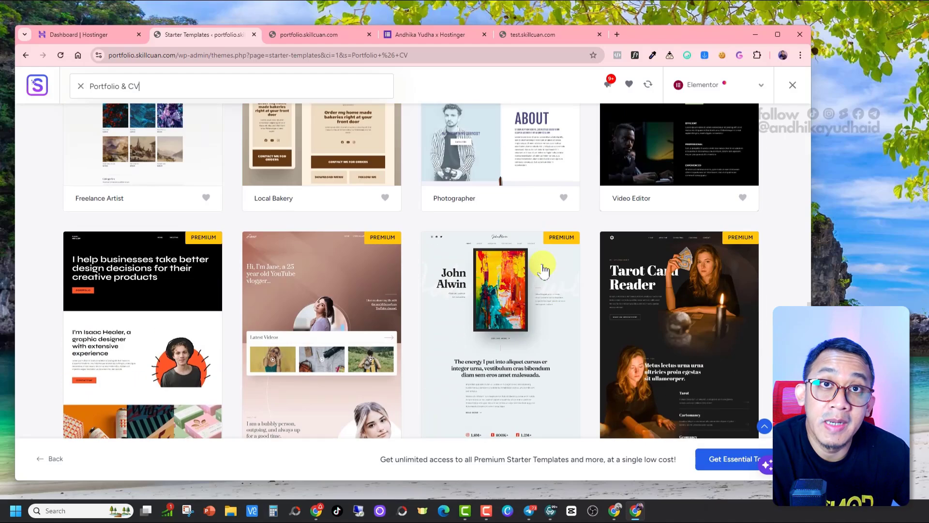
scroll(543, 268, "up", 10)
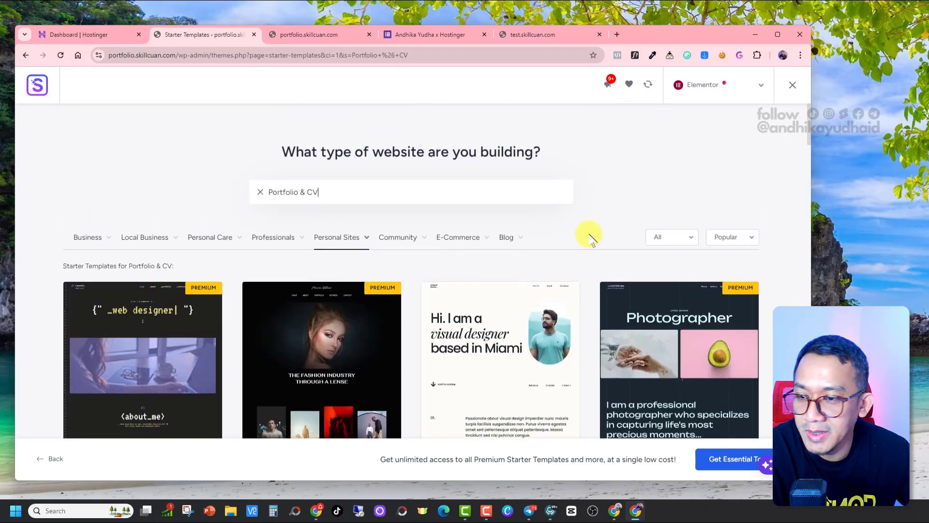
Switch the Personal Sites filter to Photographer and look through the matching starter templates
mouse_move(364, 239)
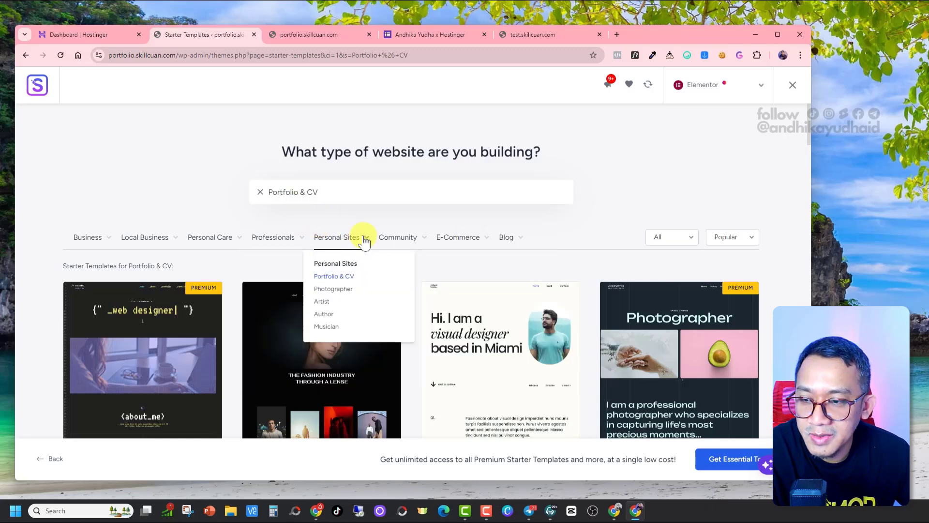
left_click(334, 291)
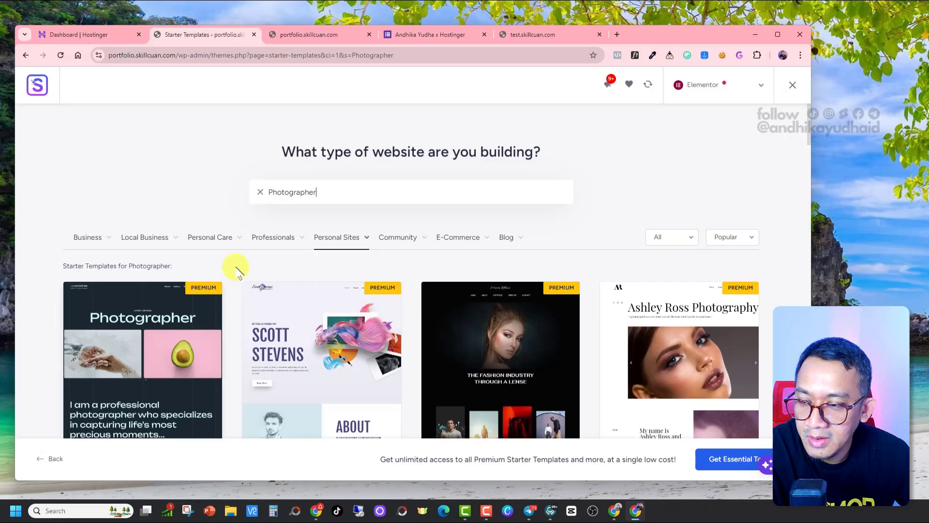
scroll(427, 321, "down", 5)
scroll(249, 290, "down", 9)
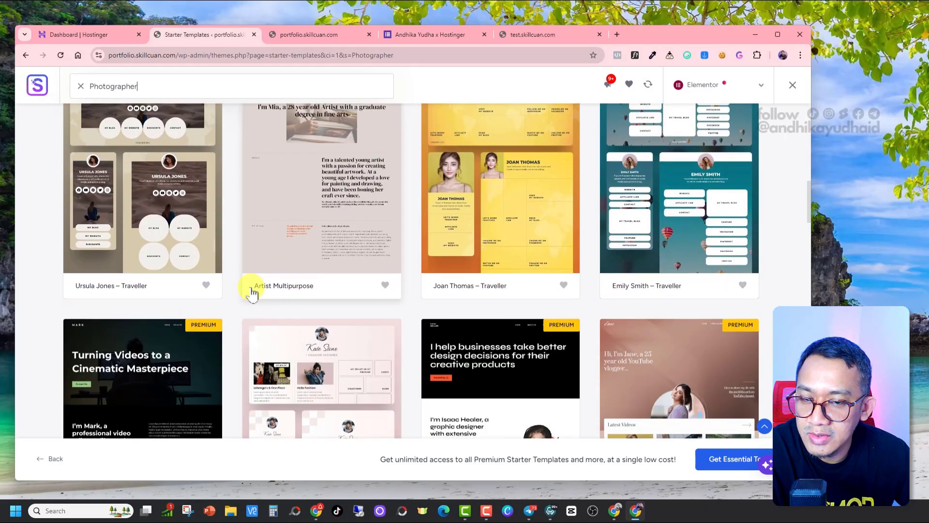
scroll(259, 291, "up", 14)
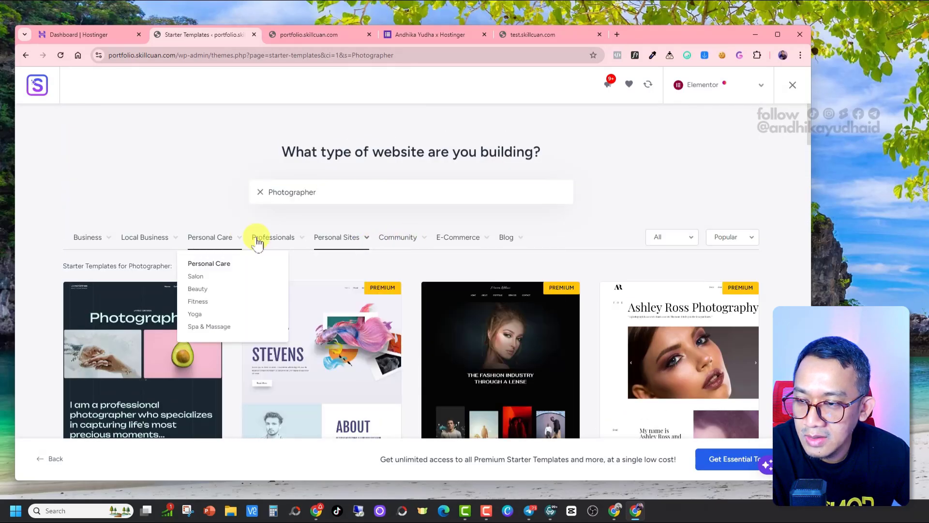
Filter the starter templates by the Professionals categories Finance and Photography, and look over the Photography designs
mouse_move(273, 246)
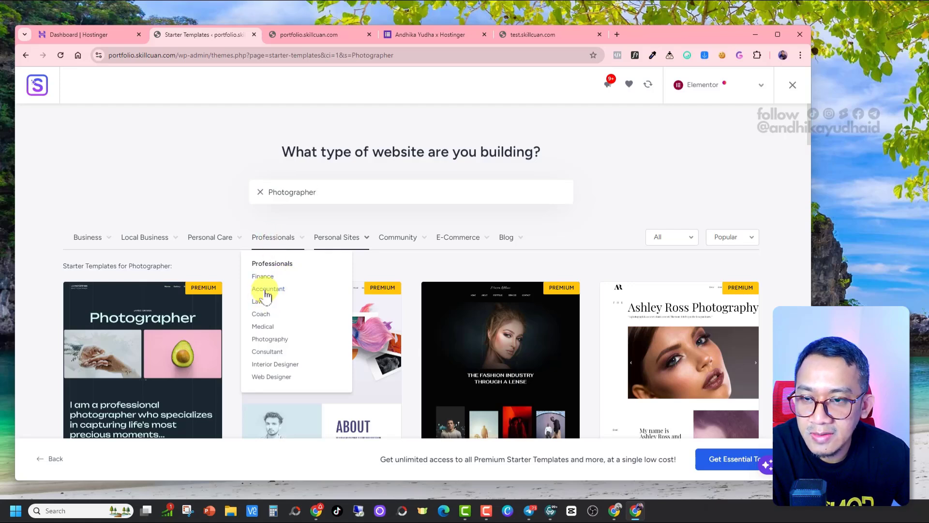
left_click(255, 278)
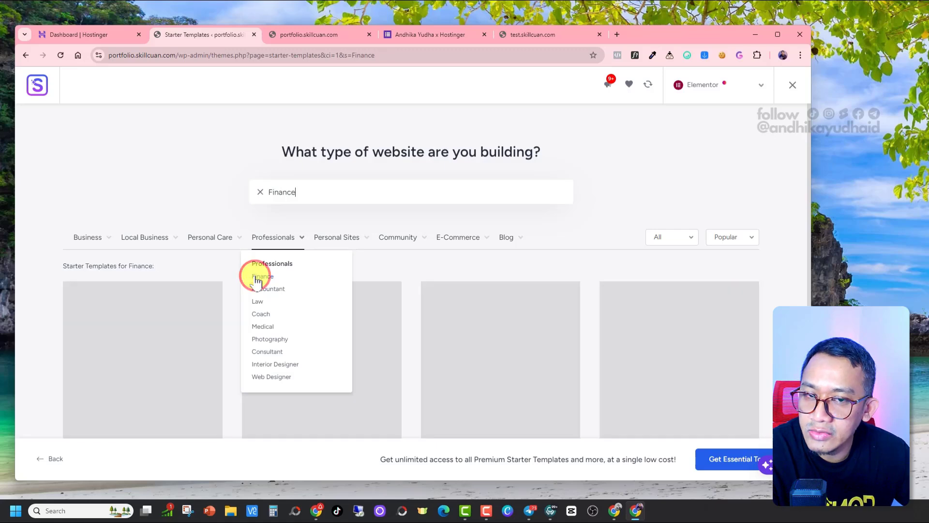
mouse_move(270, 239)
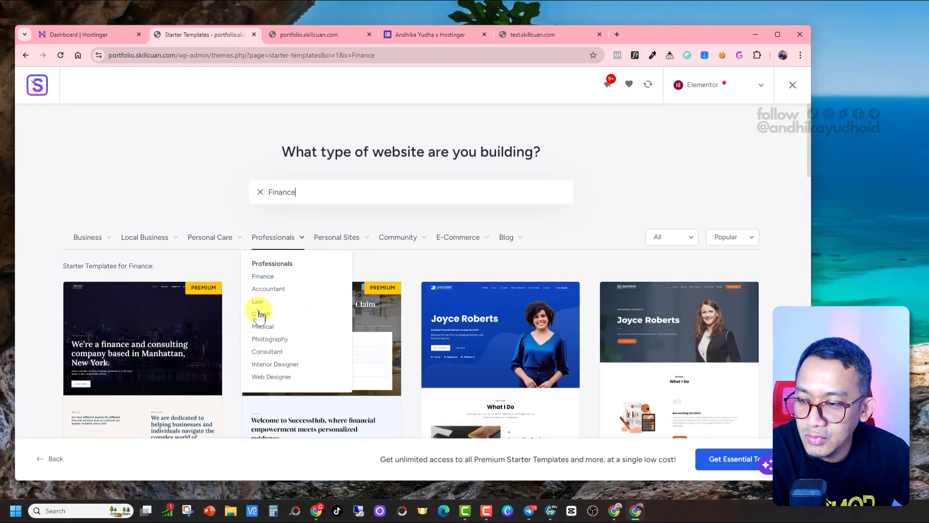
left_click(274, 341)
scroll(608, 228, "down", 4)
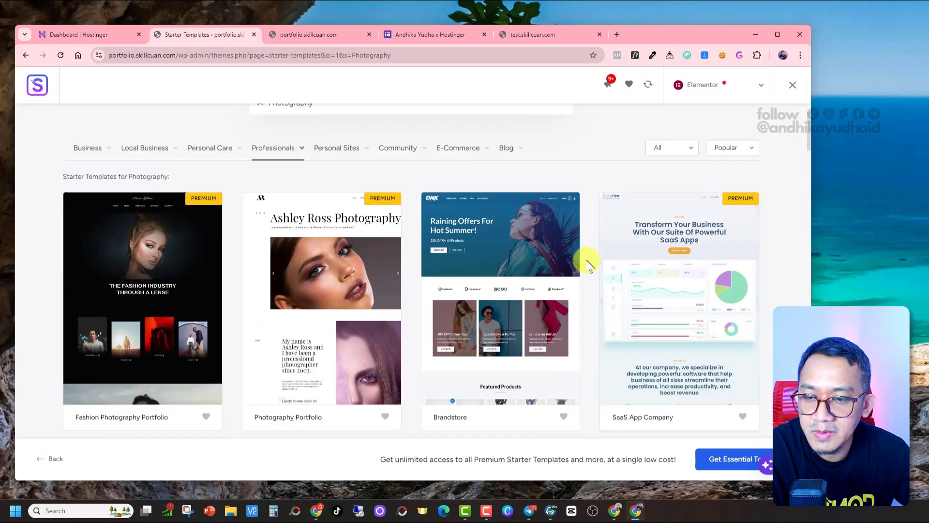
scroll(525, 306, "down", 4)
scroll(526, 309, "up", 8)
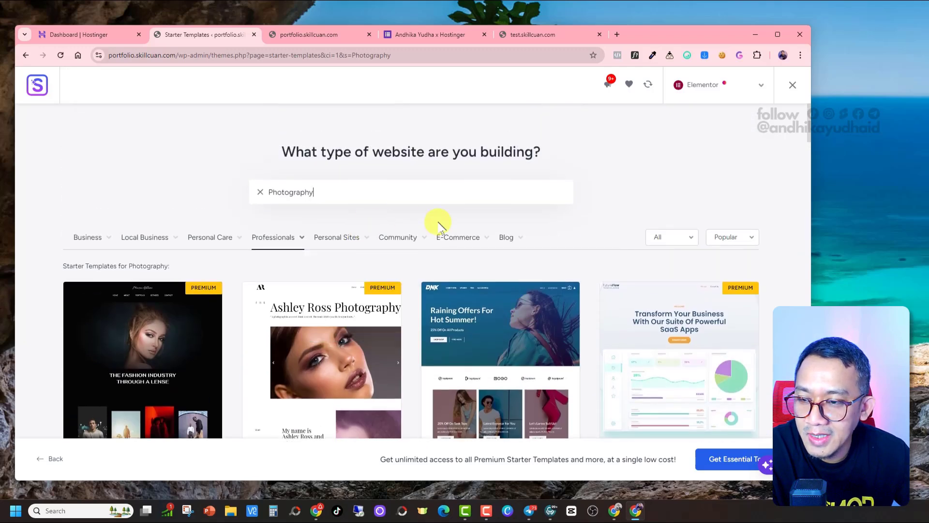
Set the template filter back to Portfolio & CV under Personal Sites and find the free Vlogger template
mouse_move(341, 242)
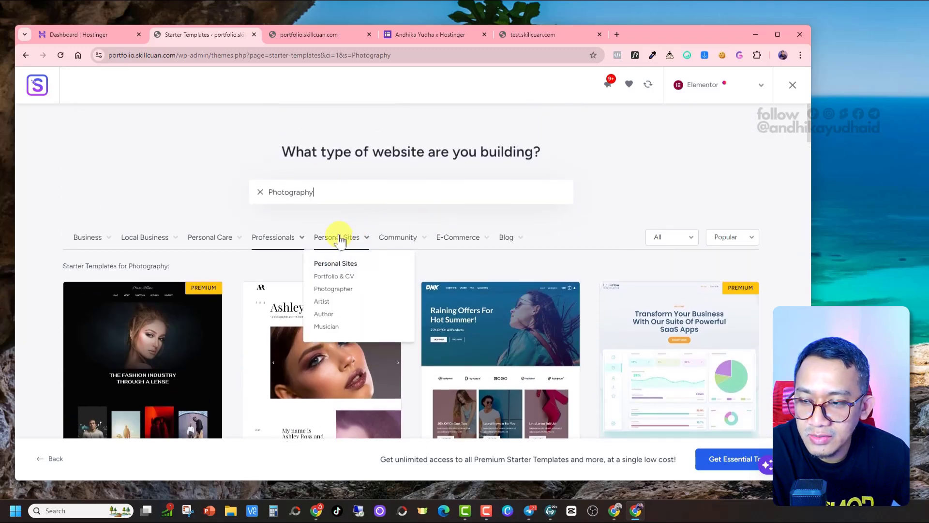
left_click(322, 277)
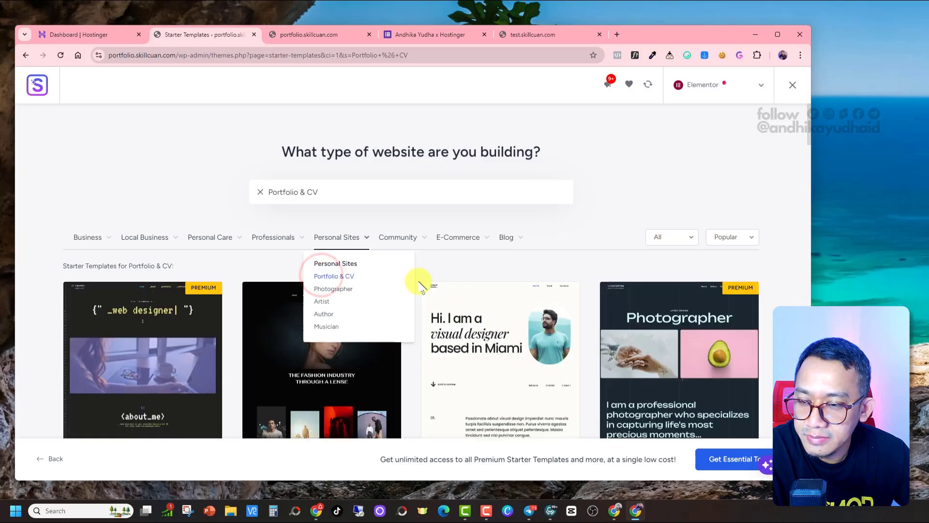
scroll(595, 295, "down", 10)
scroll(605, 300, "down", 15)
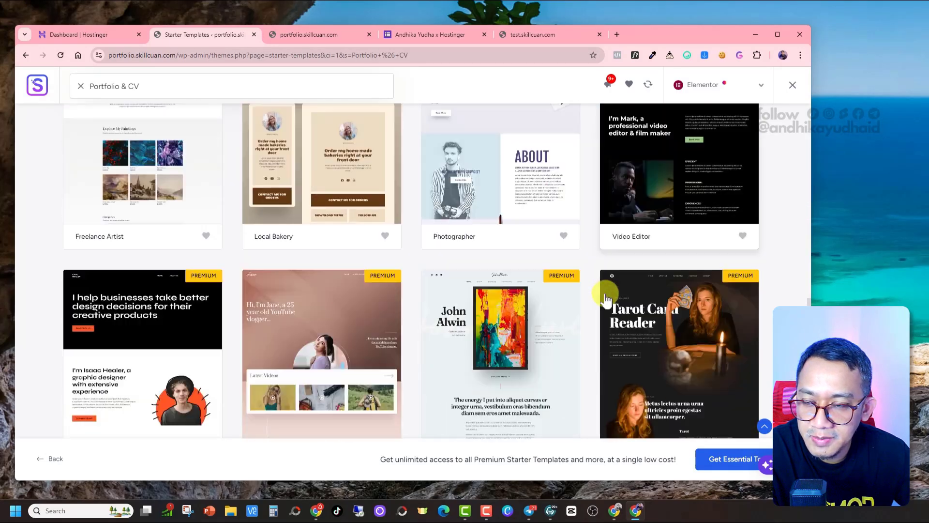
scroll(599, 315, "up", 2)
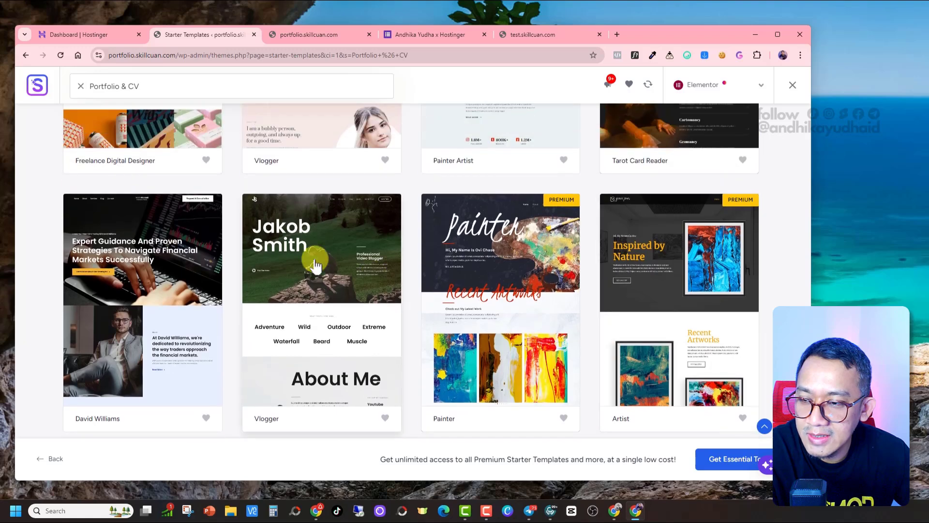
scroll(312, 262, "down", 1)
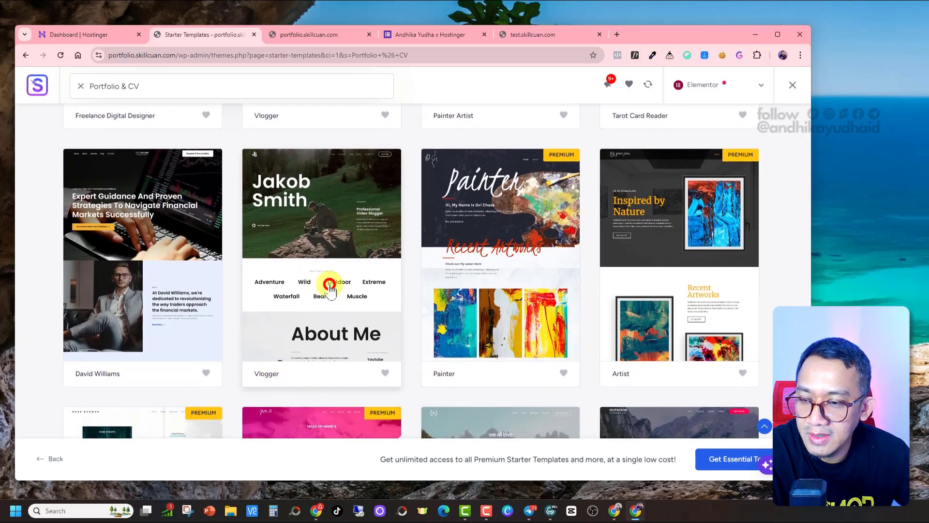
Preview the free Vlogger template, look through its page sections, and return to the template library
left_click(330, 286)
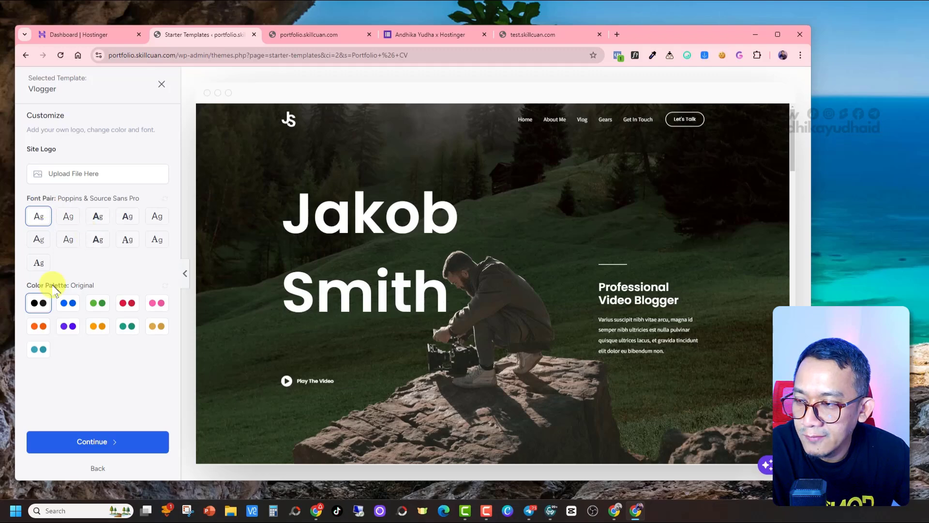
scroll(223, 337, "down", 20)
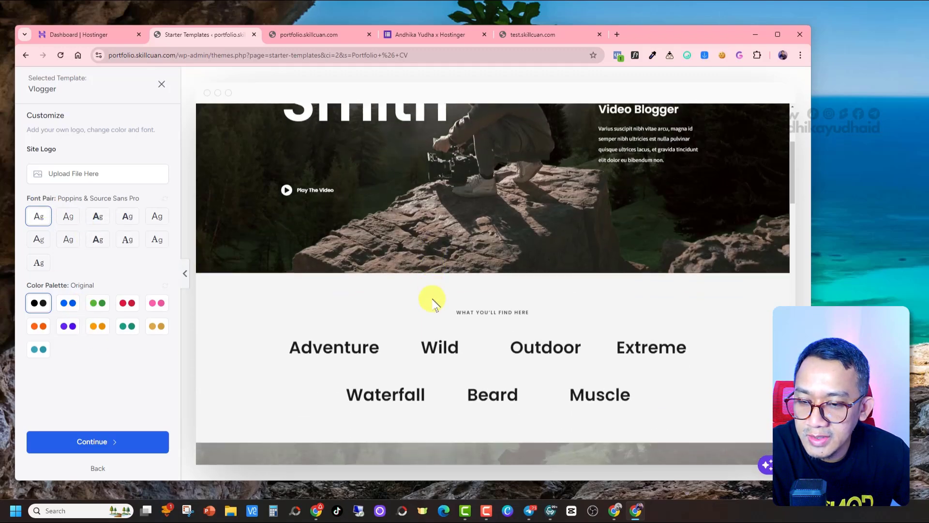
scroll(271, 328, "up", 8)
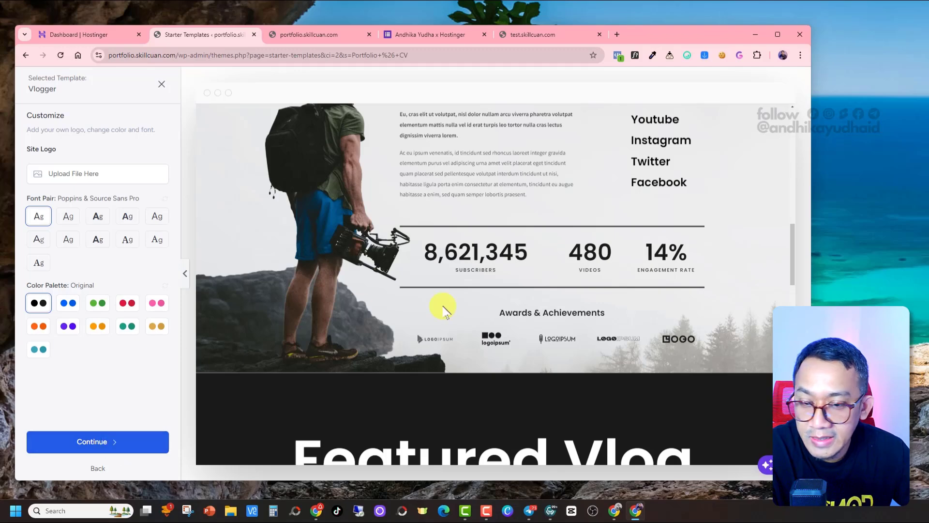
scroll(369, 357, "down", 8)
scroll(343, 361, "up", 6)
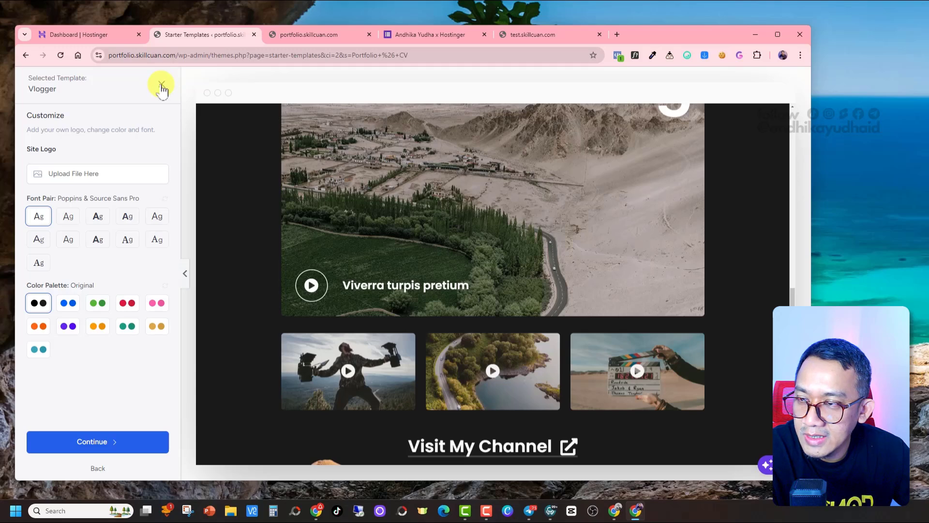
left_click(162, 84)
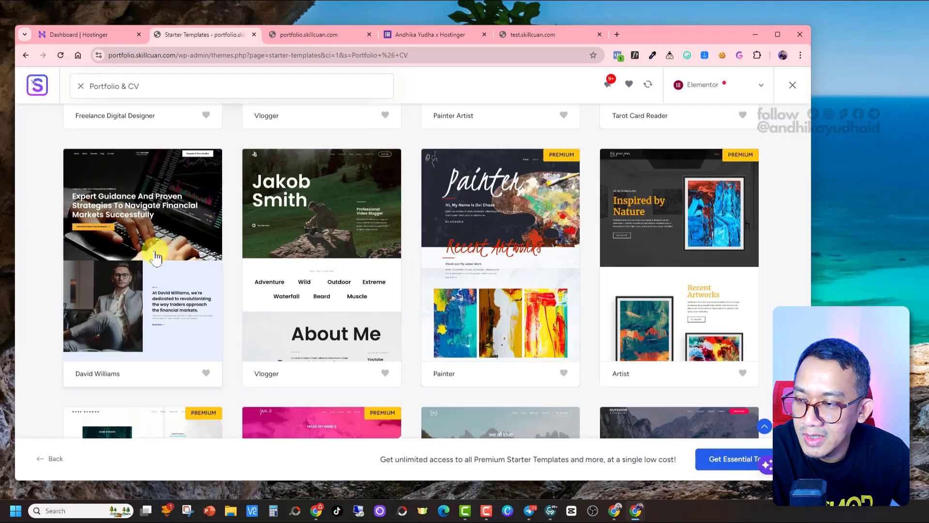
Preview the premium Vlogger template and return to the Portfolio & CV template list
scroll(159, 252, "up", 5)
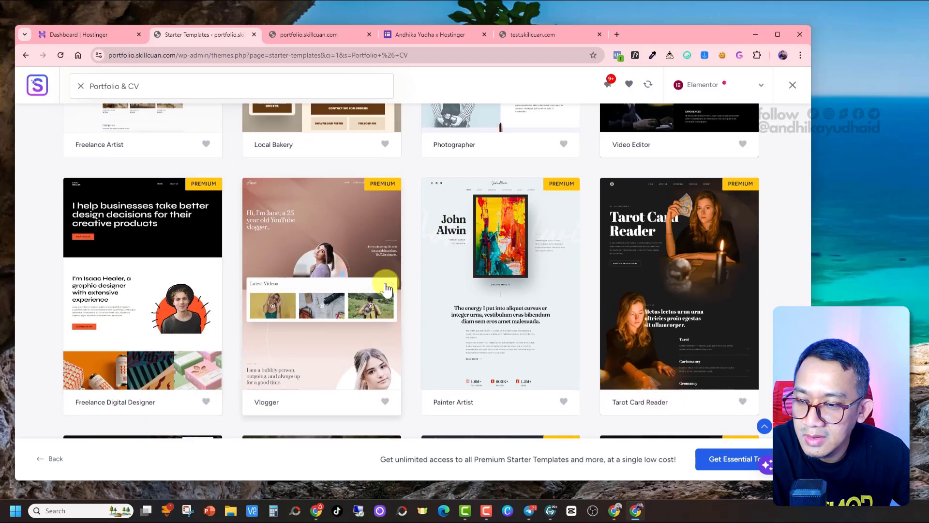
left_click(338, 261)
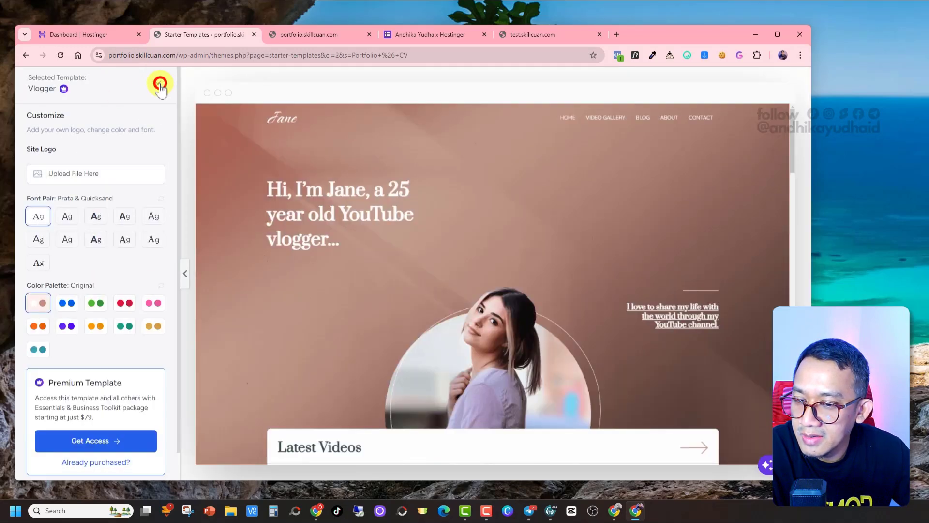
left_click(160, 85)
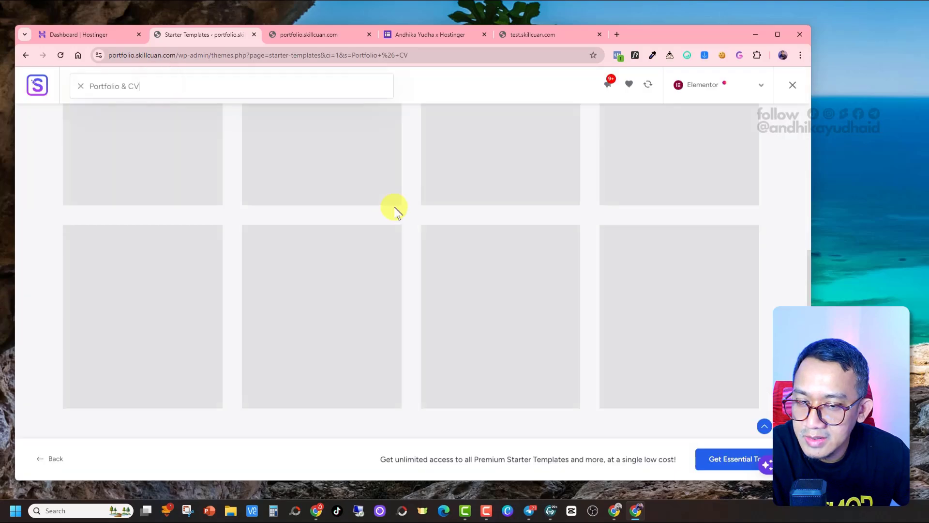
Preview the beige Traveller template and the yellow Traveller template in turn, returning to the Portfolio & CV list after each
scroll(559, 288, "up", 10)
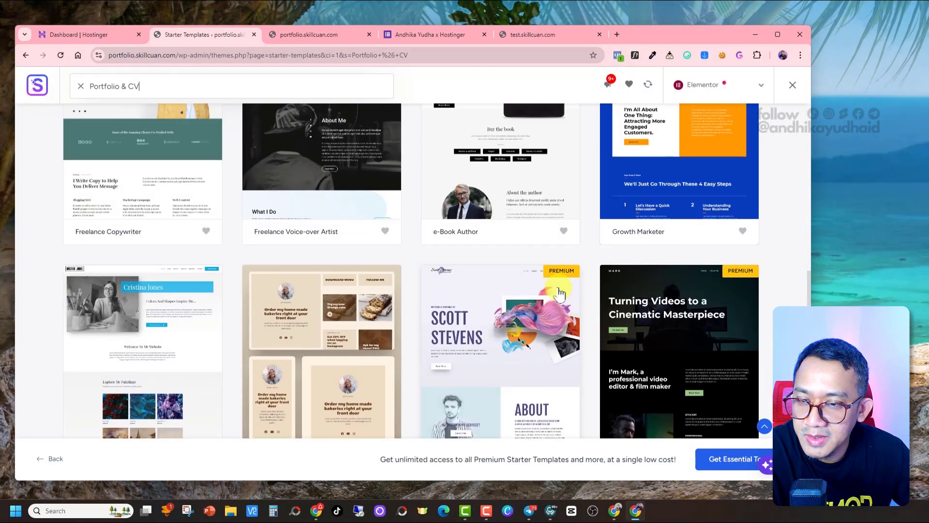
scroll(552, 298, "up", 10)
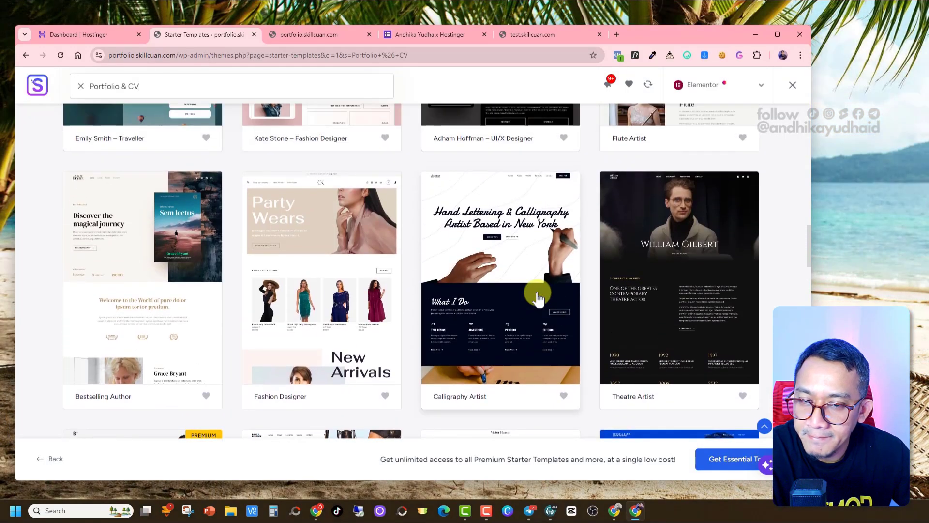
scroll(536, 293, "up", 4)
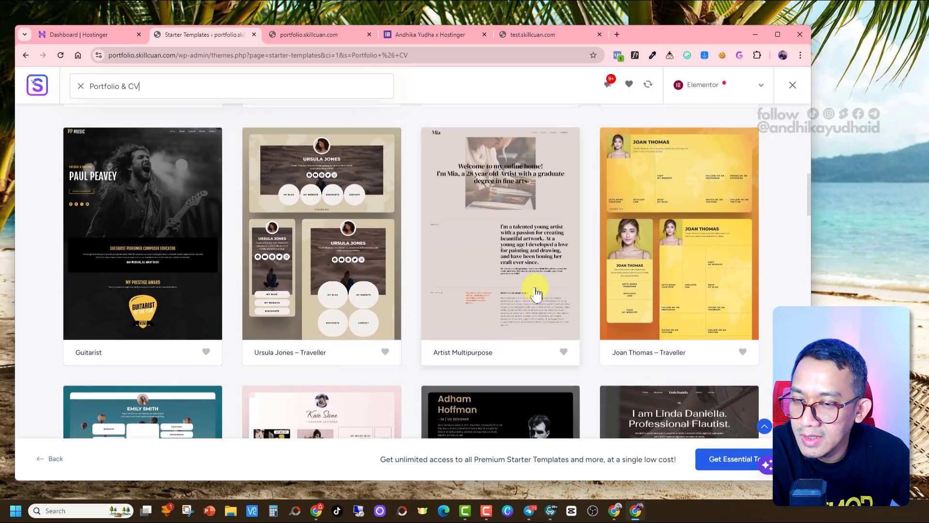
left_click(317, 193)
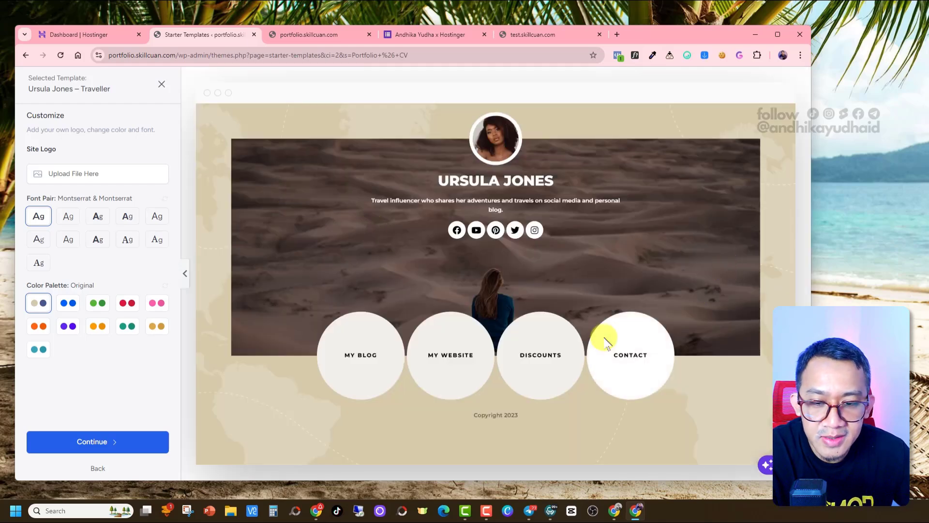
left_click(161, 86)
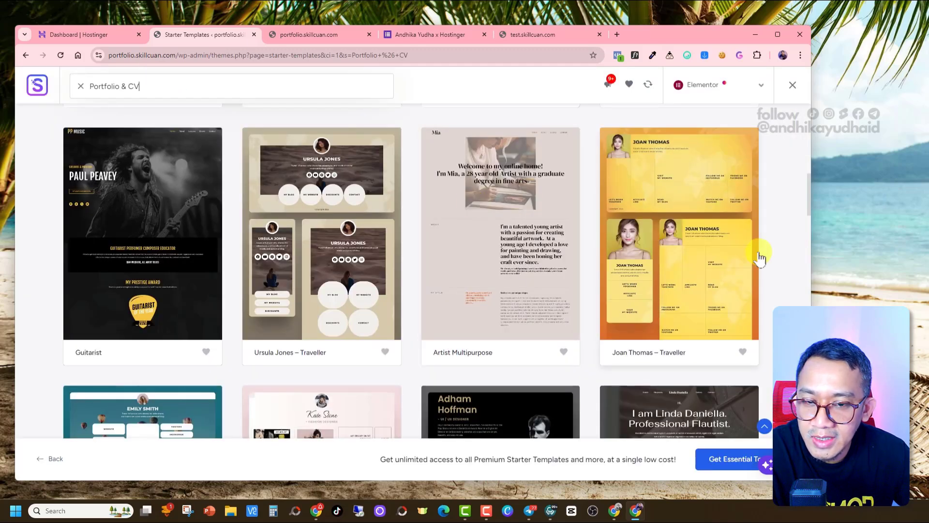
left_click(688, 244)
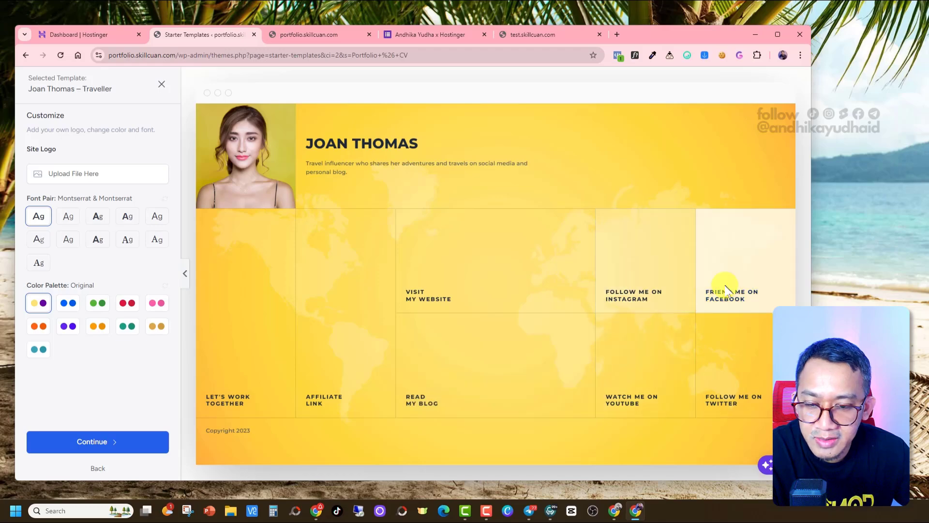
left_click(158, 87)
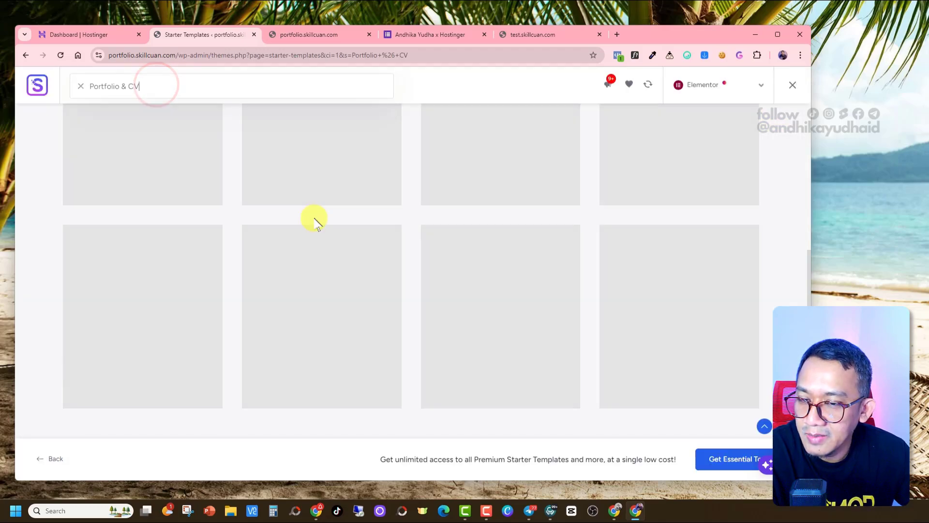
Select the free Vlogger template with the dark green mountain hero and look through its page sections
scroll(351, 222, "down", 10)
scroll(363, 246, "down", 14)
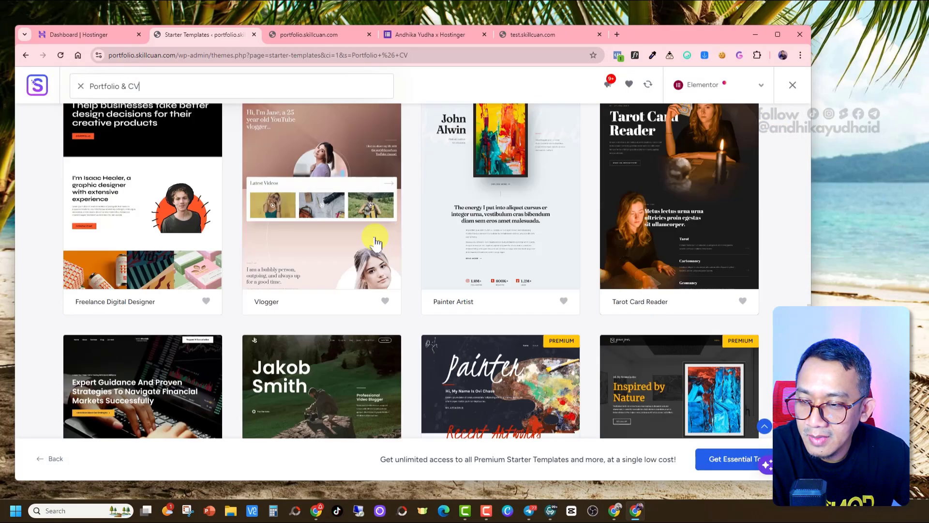
scroll(329, 262, "up", 5)
left_click(324, 269)
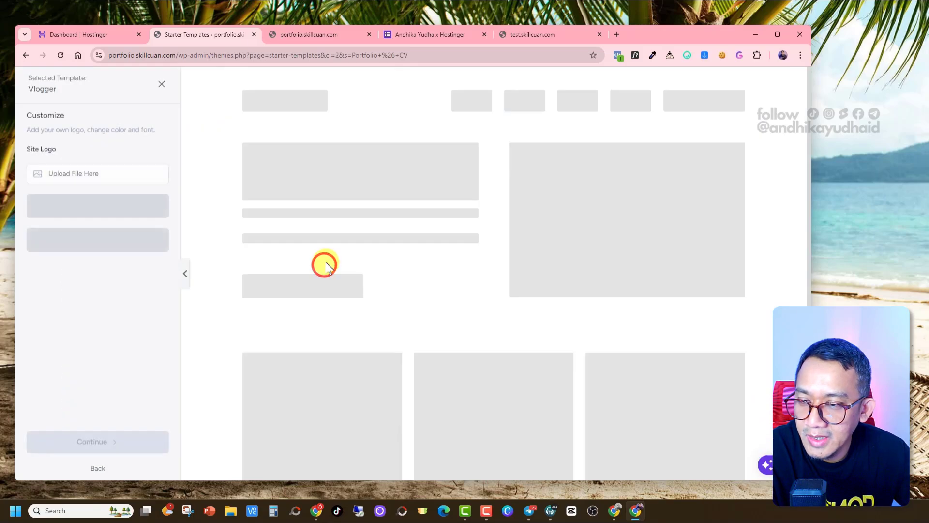
scroll(404, 251, "down", 15)
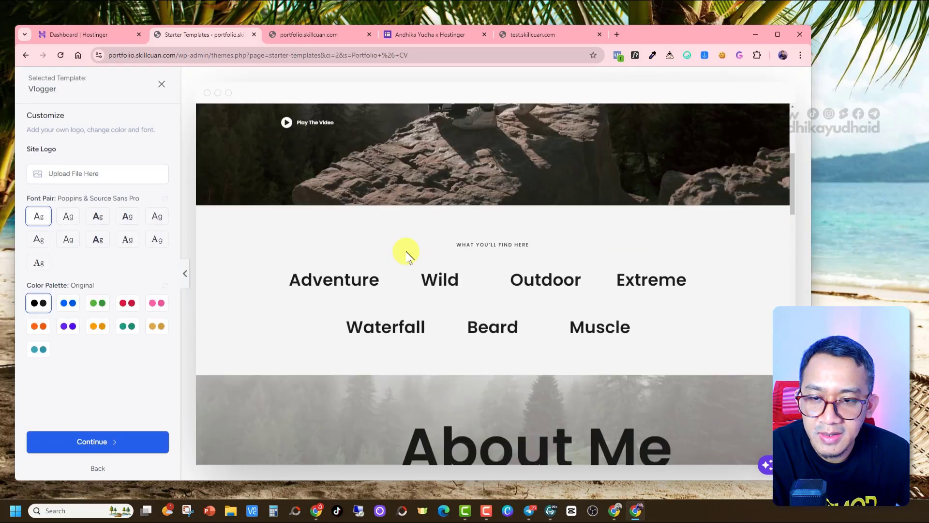
scroll(411, 251, "down", 10)
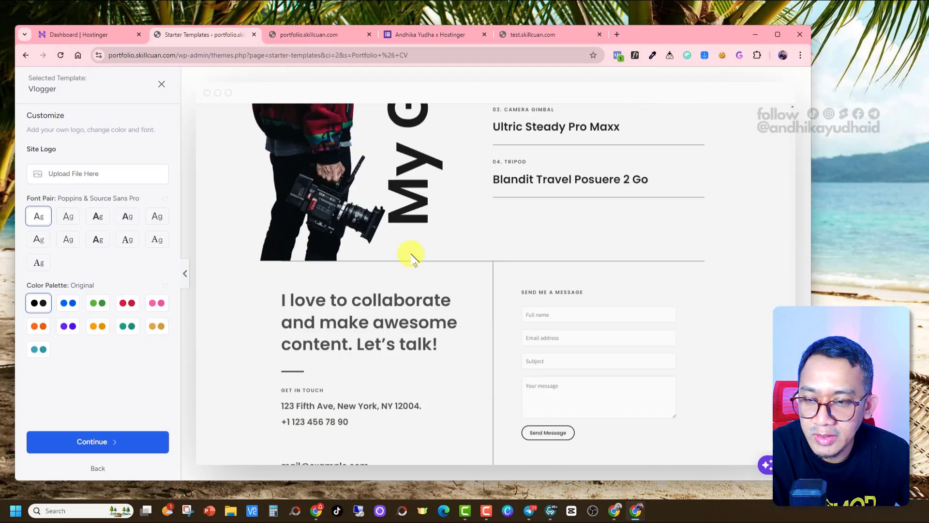
scroll(227, 265, "up", 15)
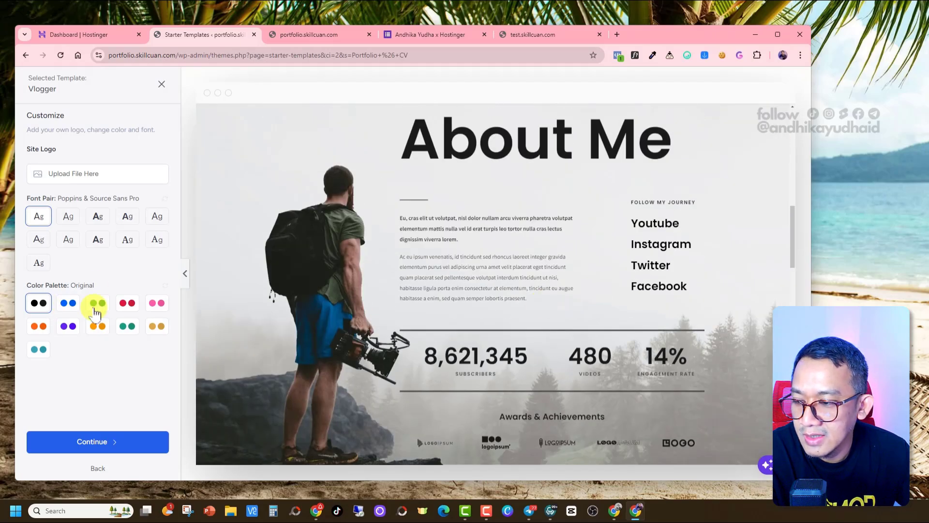
Continue with the Vlogger template's original fonts and color palette, and skip the optional website features
left_click(106, 441)
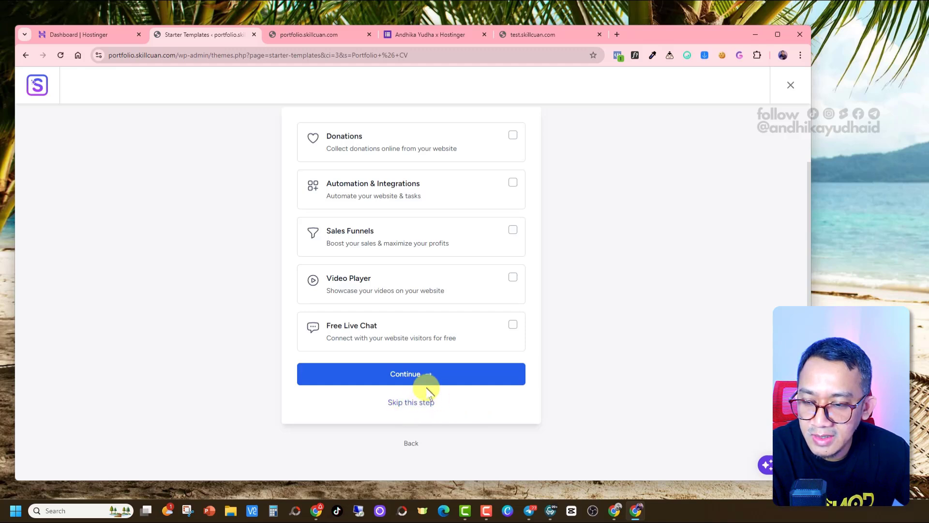
scroll(514, 196, "up", 1)
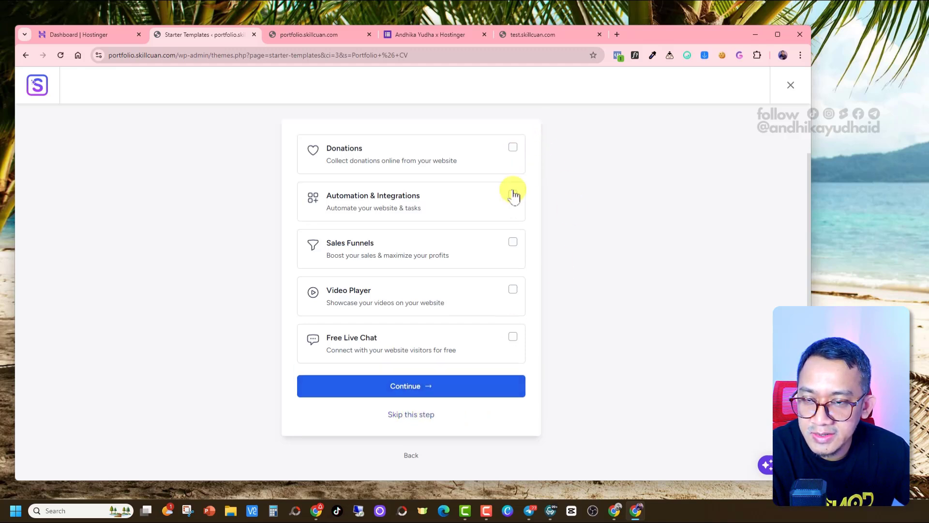
scroll(505, 223, "down", 1)
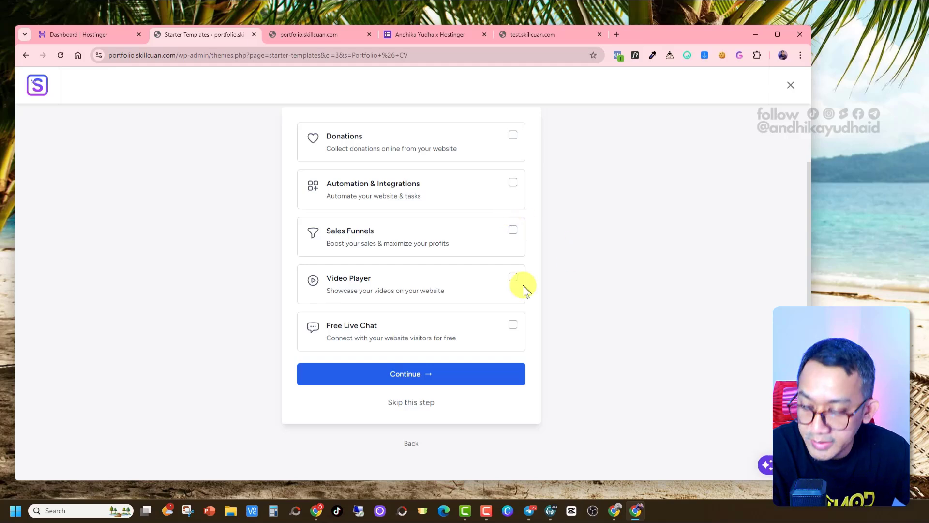
left_click(422, 404)
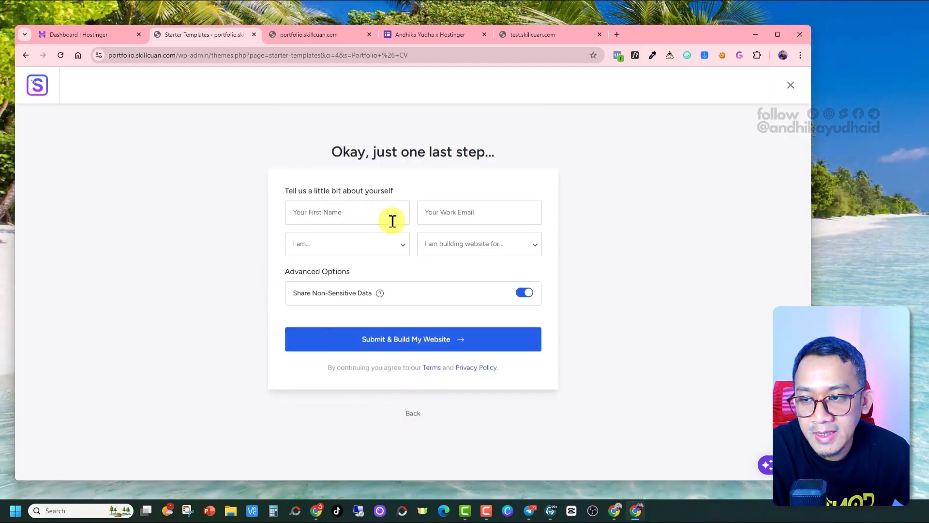
Turn off Share Non-Sensitive Data and submit the form to build the website
left_click(521, 291)
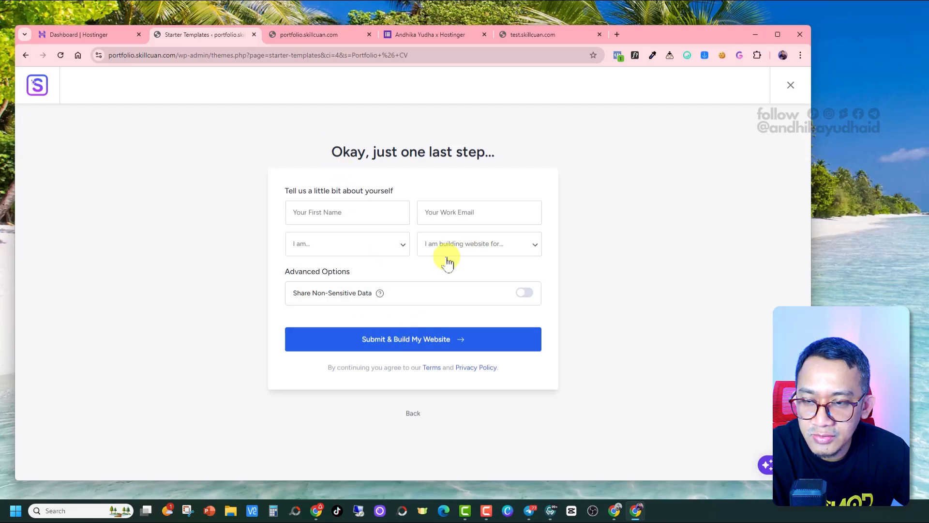
left_click(429, 340)
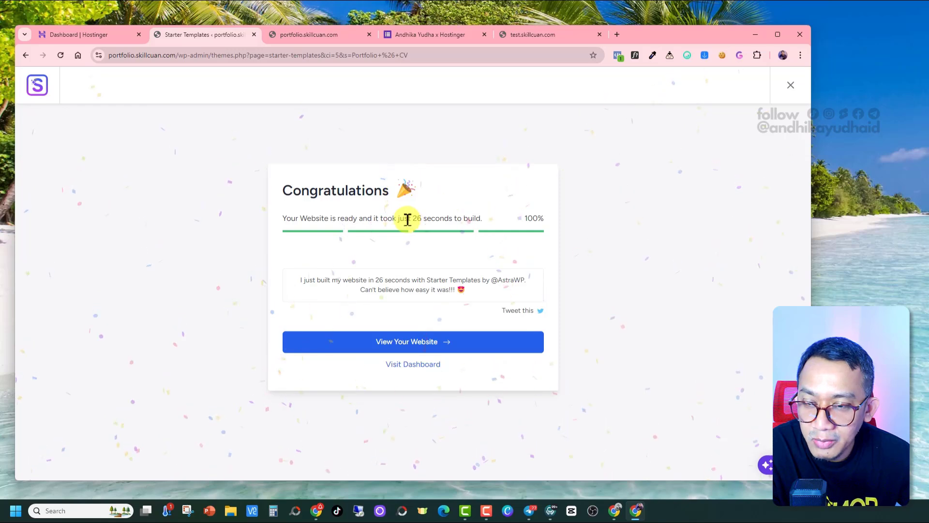
Open the newly built website and reload its home page to load the imported template
left_click(424, 344)
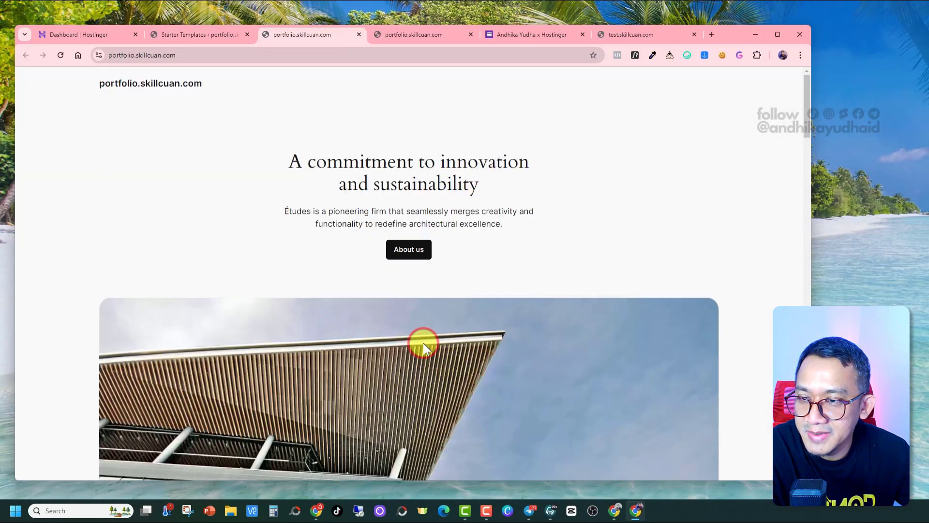
right_click(285, 170)
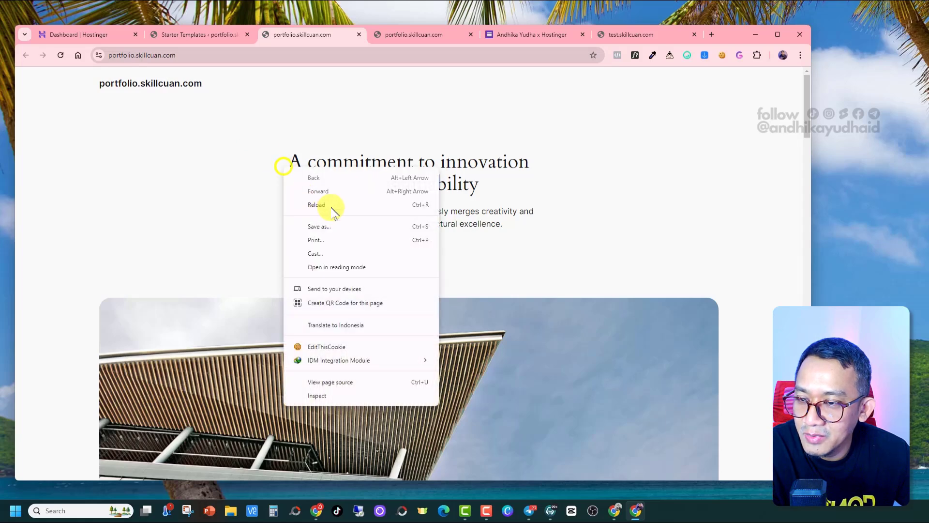
left_click(332, 207)
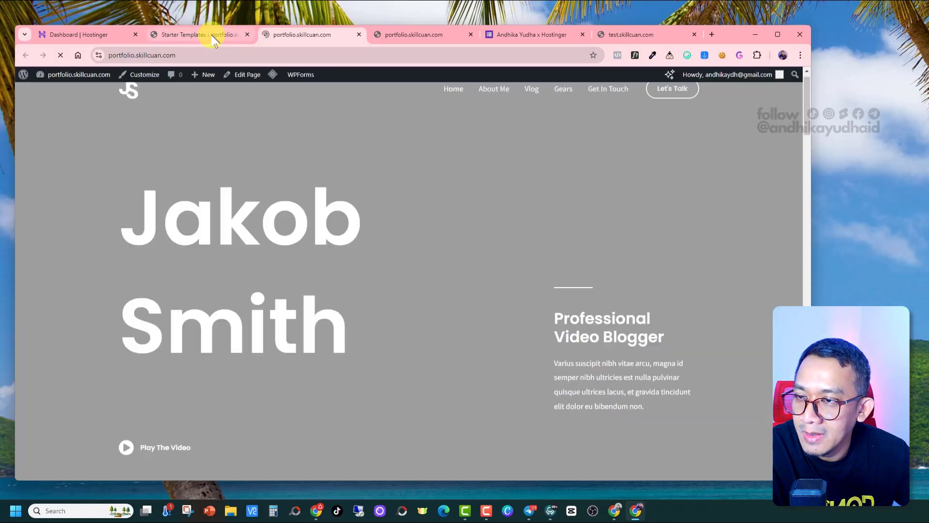
Examine the home page's hero section, including its large name heading and the Professional Video Blogger text
scroll(522, 219, "down", 3)
scroll(523, 219, "up", 3)
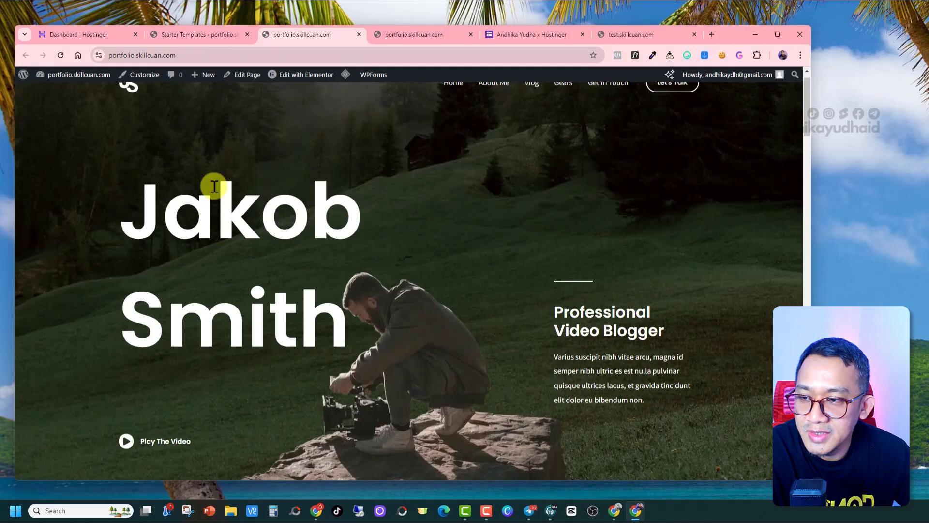
left_click_drag(137, 208, 348, 237)
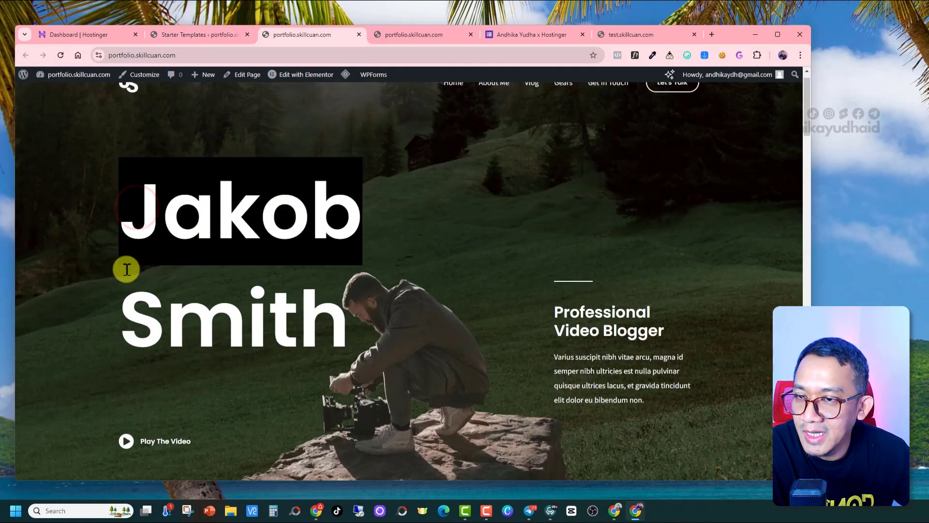
left_click_drag(124, 266, 322, 315)
scroll(440, 275, "down", 3)
left_click(418, 180)
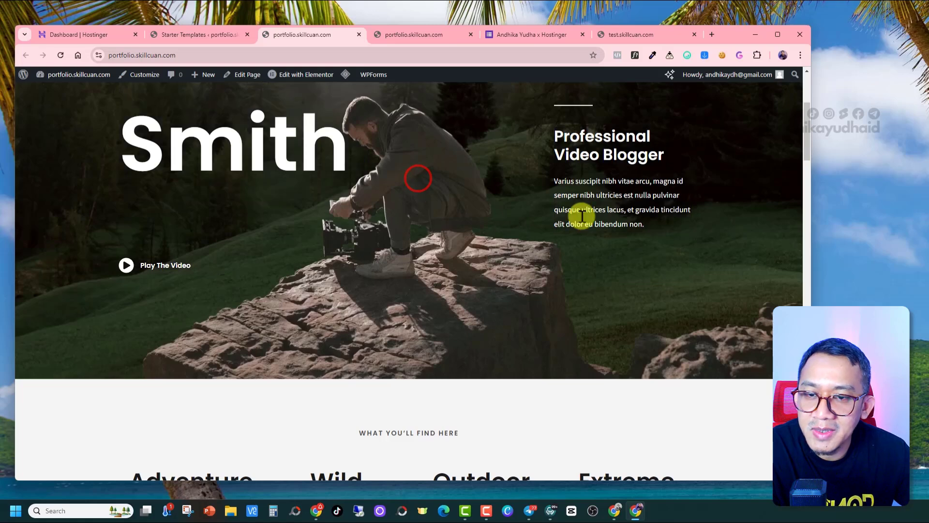
left_click_drag(554, 137, 684, 232)
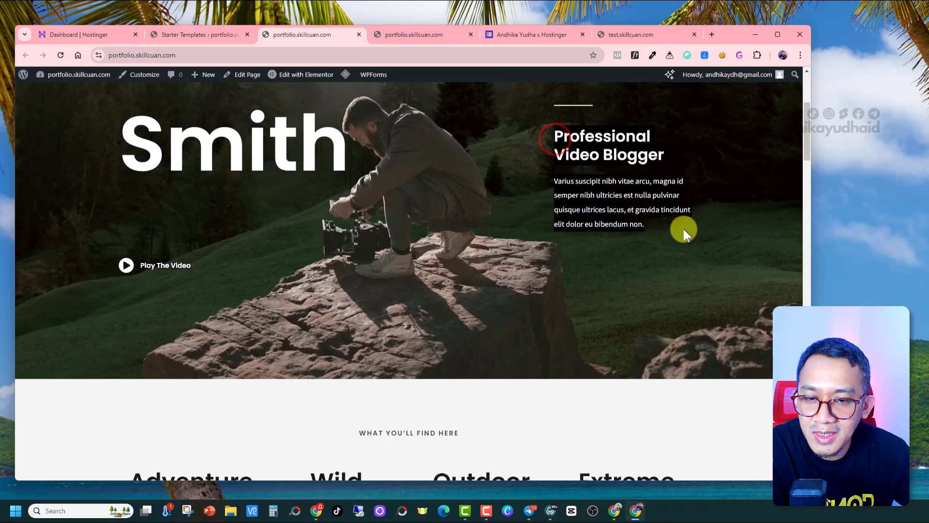
left_click(648, 212)
scroll(644, 203, "down", 2)
scroll(632, 167, "up", 1)
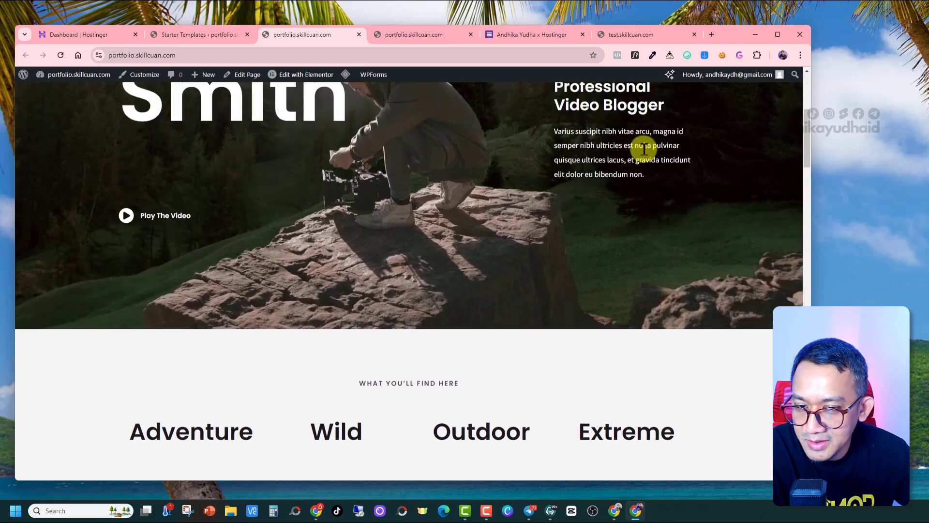
left_click(676, 171)
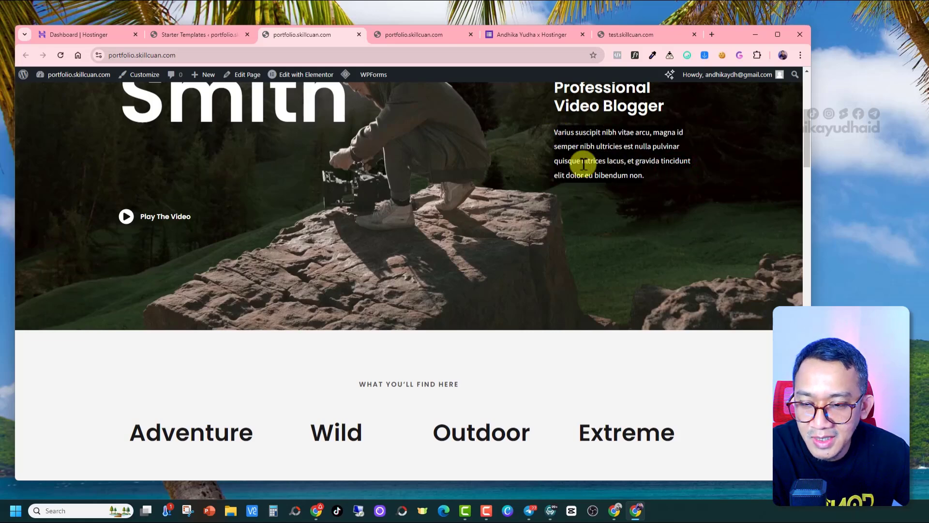
left_click(550, 129)
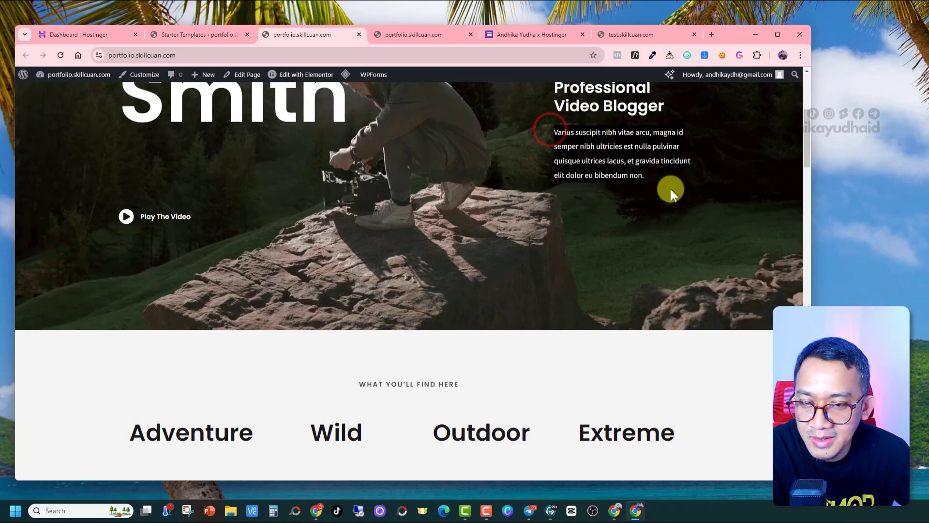
Look through the rest of the home page, from What You'll Find Here and About Me to the videos, My Gear and contact sections
scroll(627, 198, "down", 5)
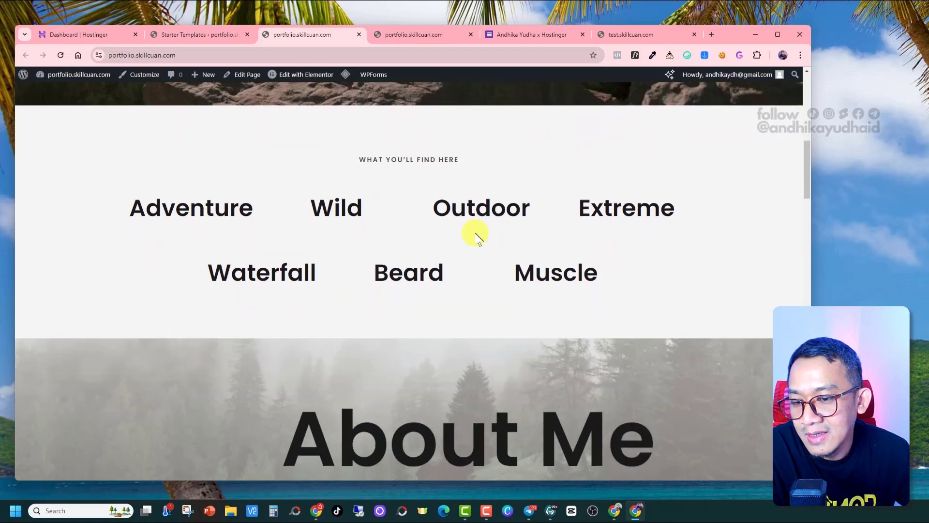
scroll(322, 232, "down", 8)
scroll(322, 228, "up", 4)
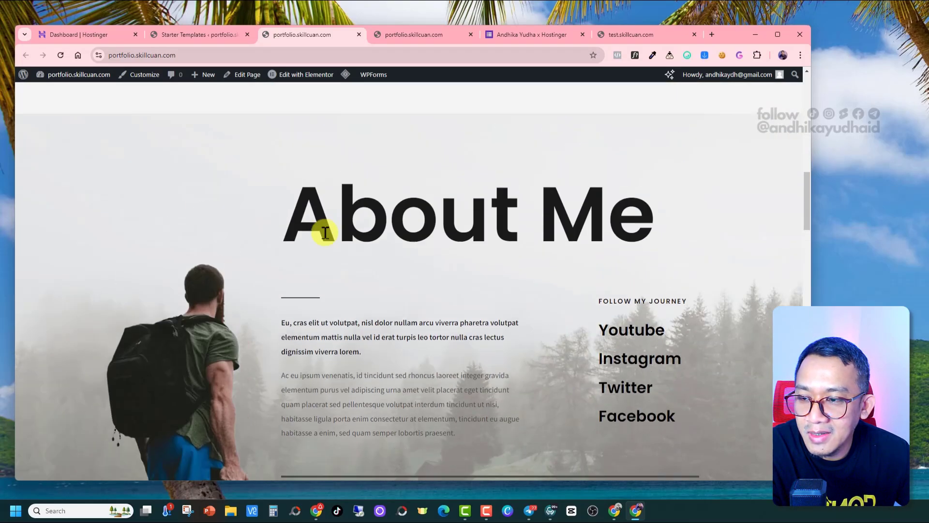
scroll(322, 228, "down", 3)
scroll(382, 269, "down", 12)
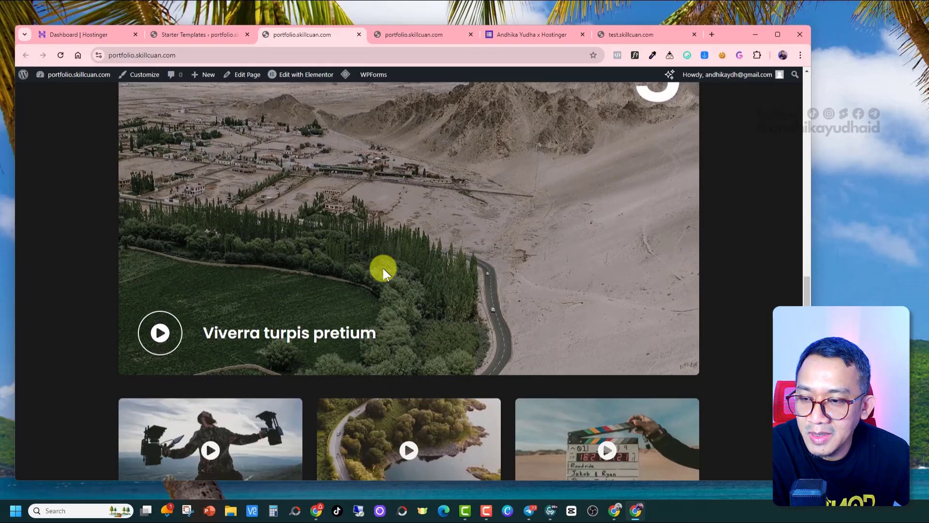
scroll(334, 235, "down", 6)
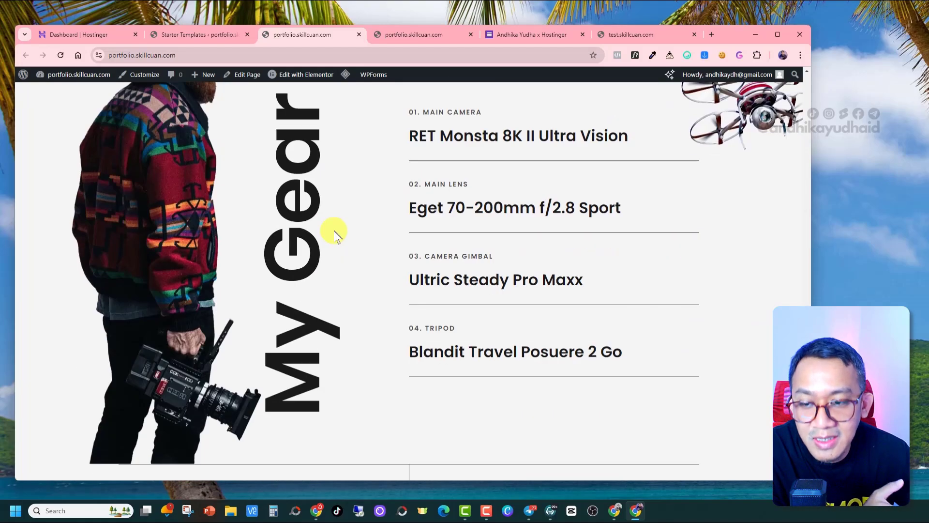
left_click_drag(660, 344, 409, 162)
scroll(409, 163, "up", 2)
left_click(434, 272)
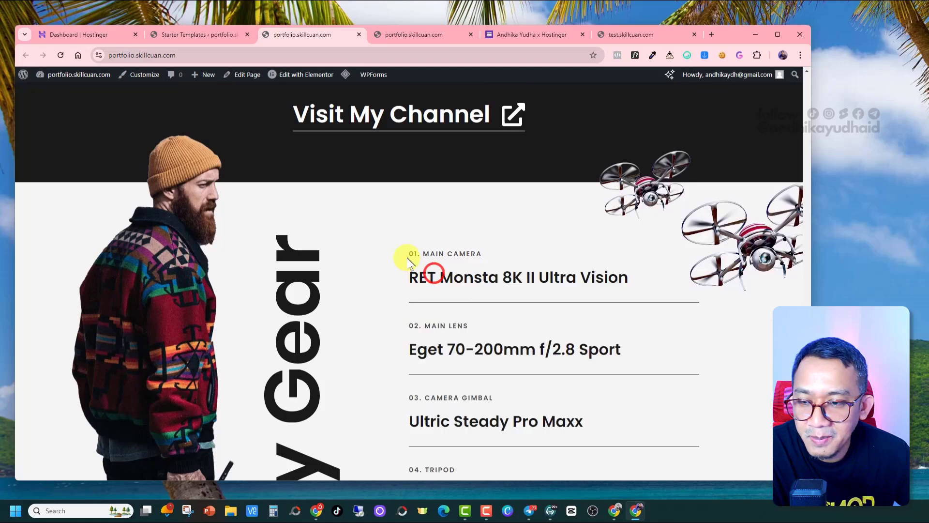
scroll(407, 255, "down", 11)
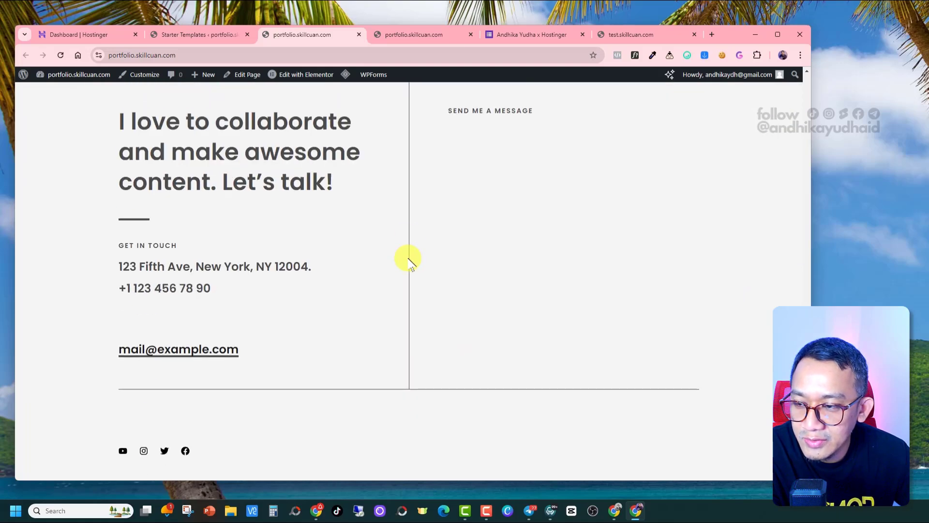
scroll(409, 263, "up", 3)
scroll(407, 257, "up", 10)
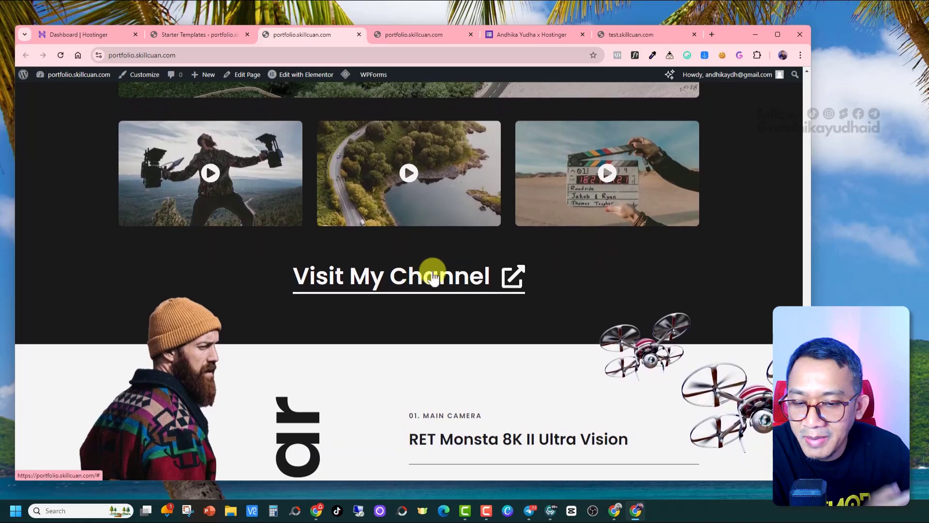
Finish viewing the My Gear section and open the WordPress dashboard from the Starter Templates completion page
scroll(410, 276, "down", 5)
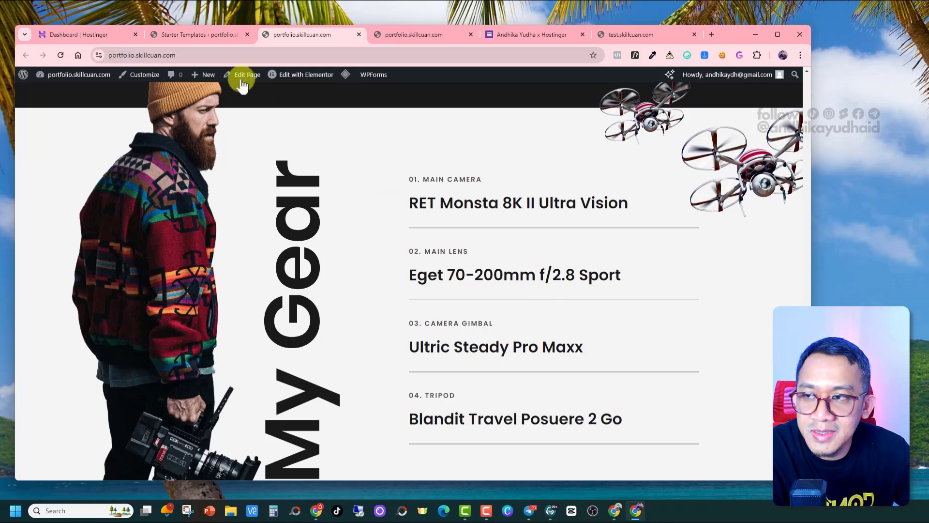
left_click(228, 34)
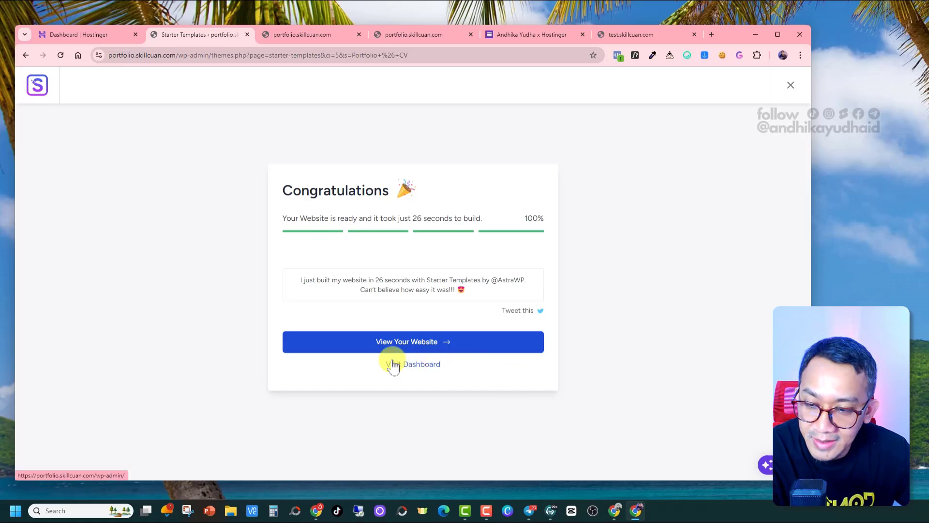
left_click(419, 370)
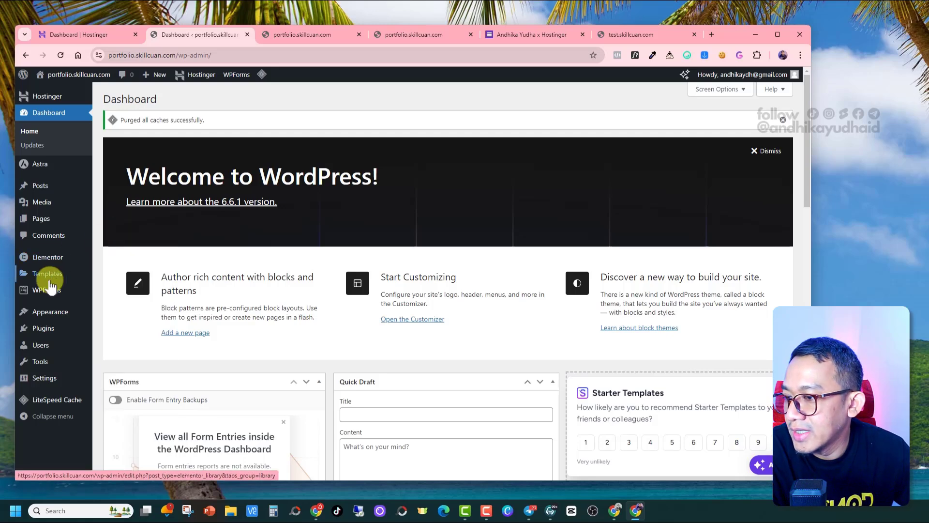
mouse_move(47, 310)
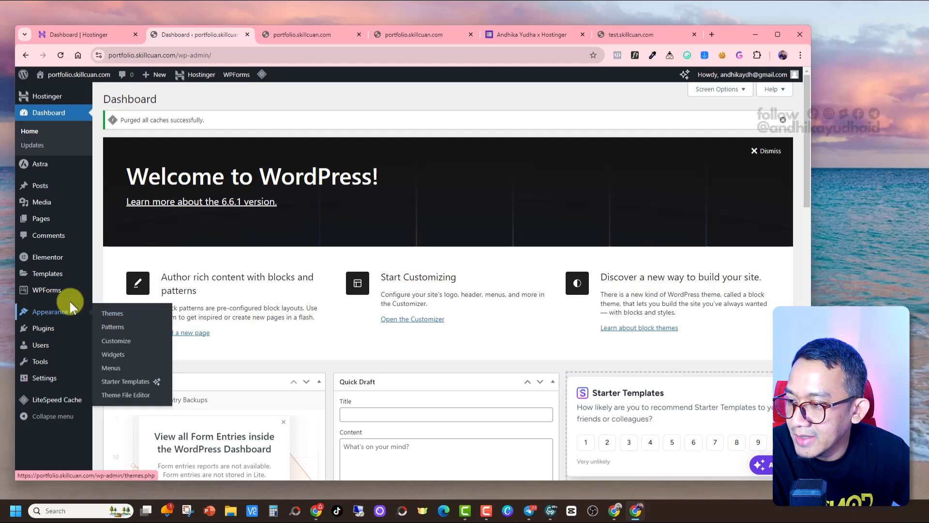
left_click(452, 97)
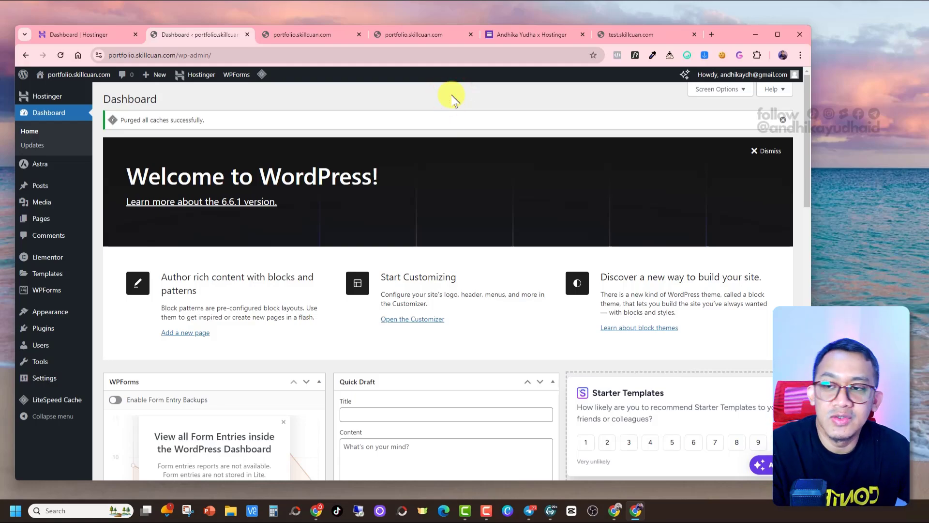
Return to the live home page and go back up to its hero section
left_click(301, 33)
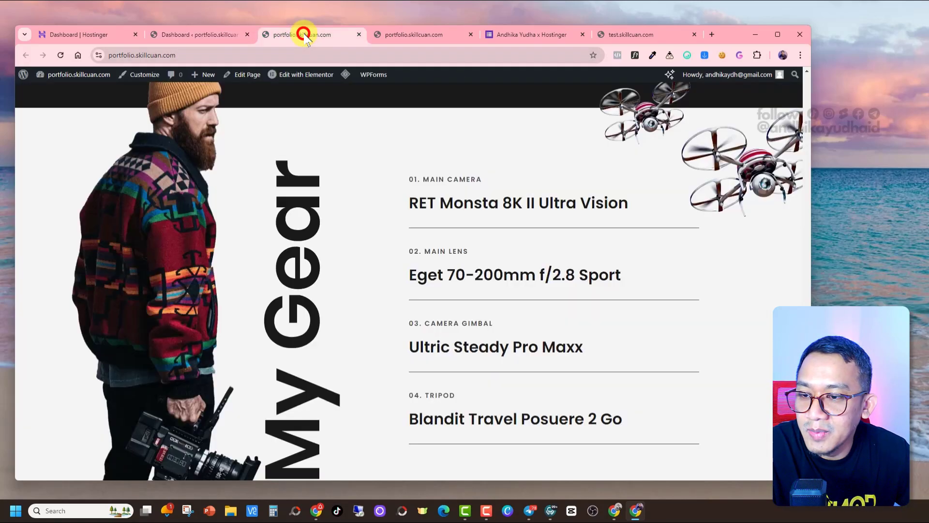
scroll(353, 173, "up", 5)
scroll(353, 174, "up", 10)
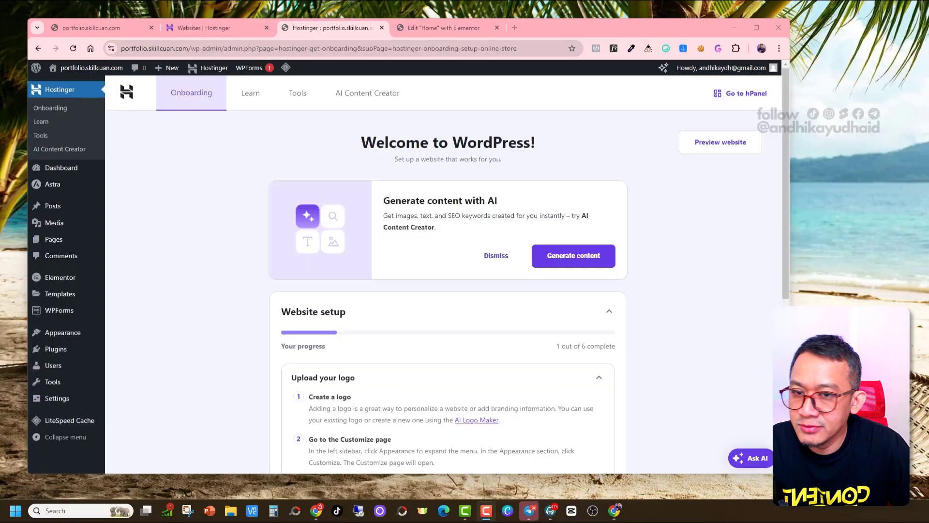
Widen the browser window and review the public home page's hero heading, Professional Video Blogger text and Play The Video link
left_click_drag(569, 24, 560, 26)
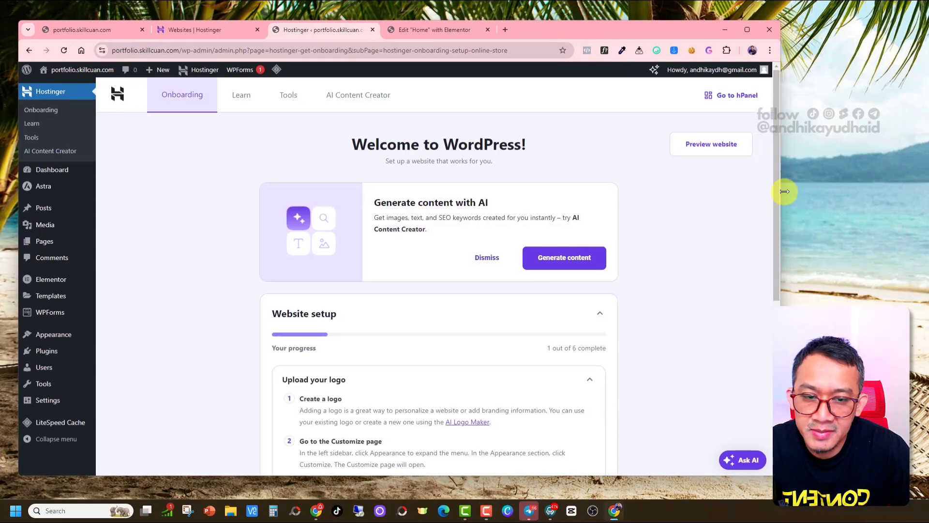
left_click_drag(785, 192, 831, 189)
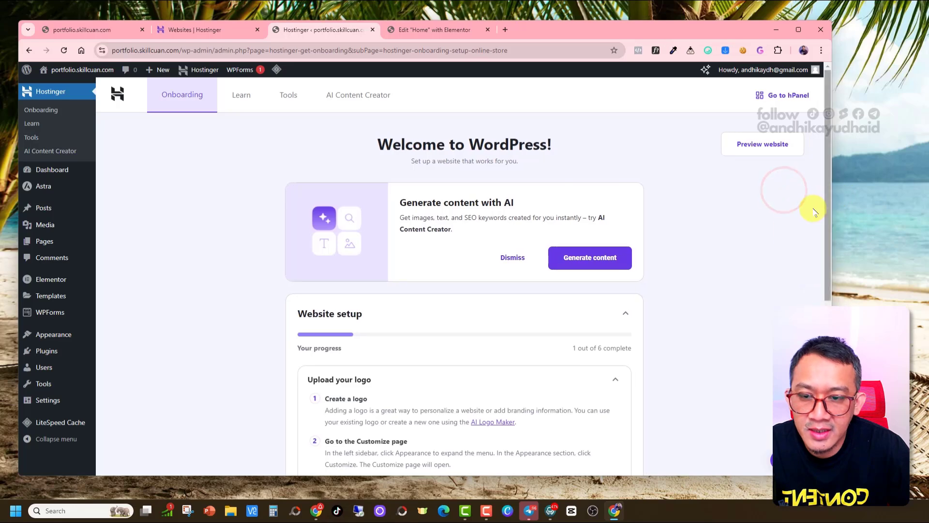
left_click(126, 30)
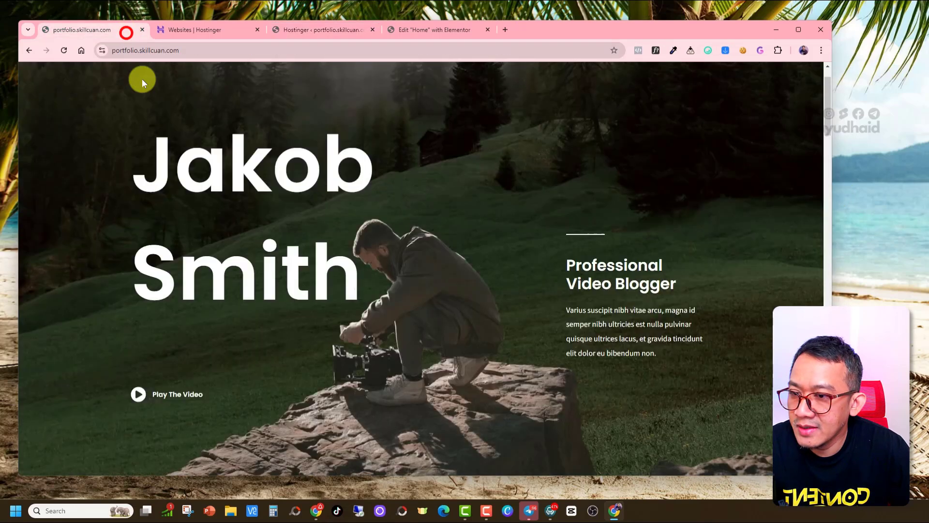
left_click_drag(160, 161, 349, 244)
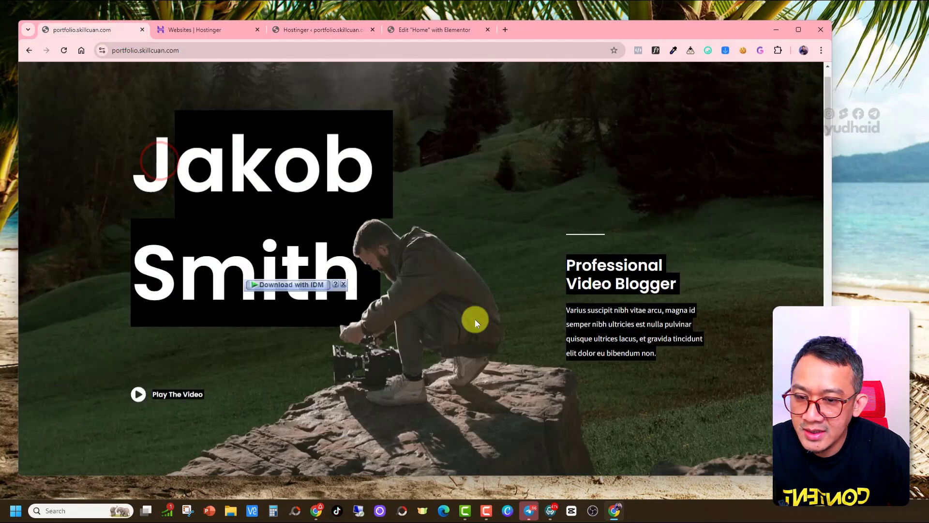
left_click(579, 273)
scroll(459, 317, "down", 3)
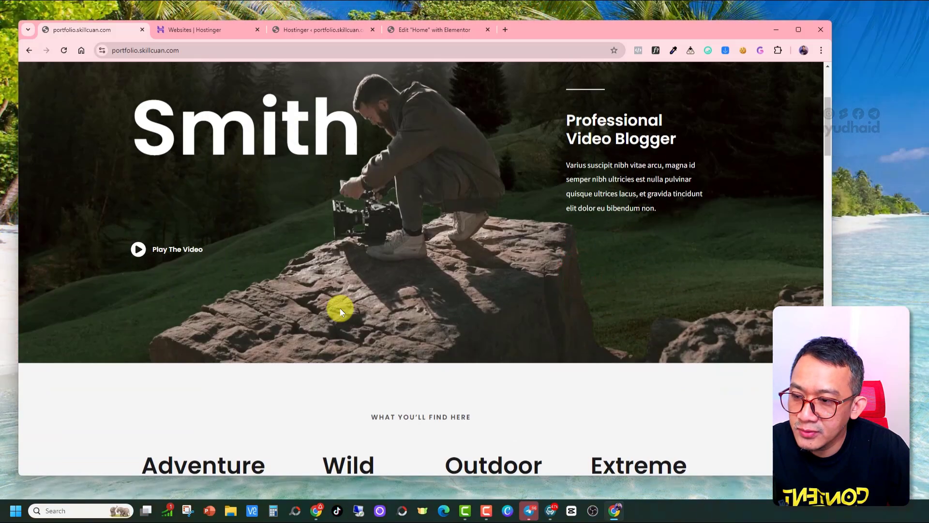
scroll(340, 308, "up", 5)
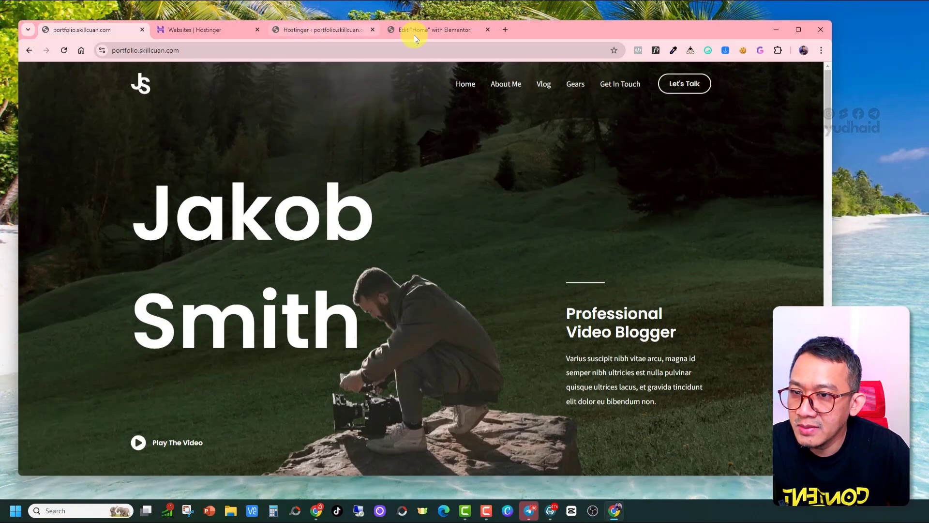
Open the list of all pages in the WordPress admin and find the Home page's actions
left_click(331, 30)
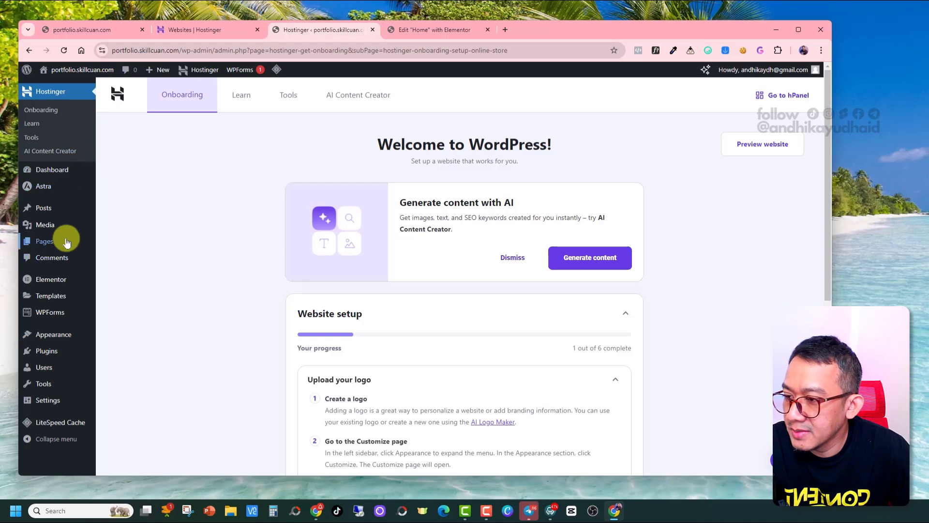
mouse_move(43, 243)
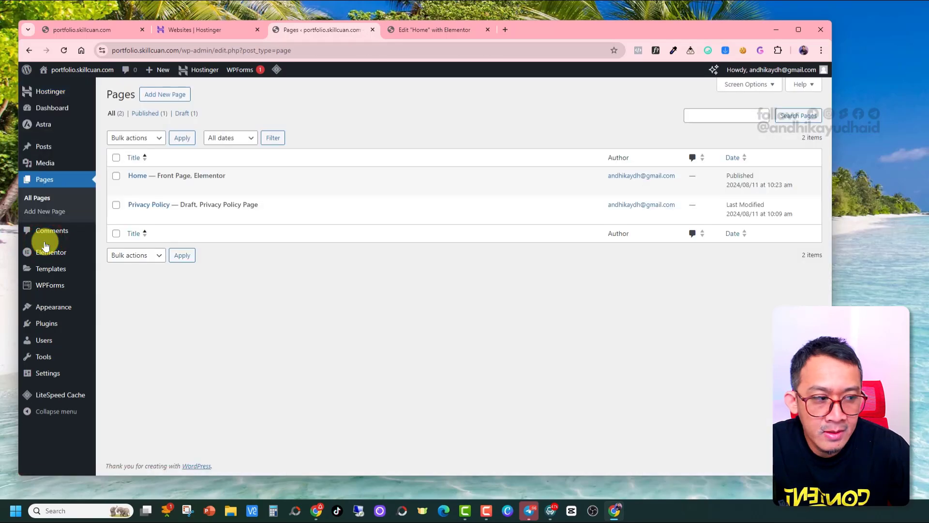
mouse_move(129, 190)
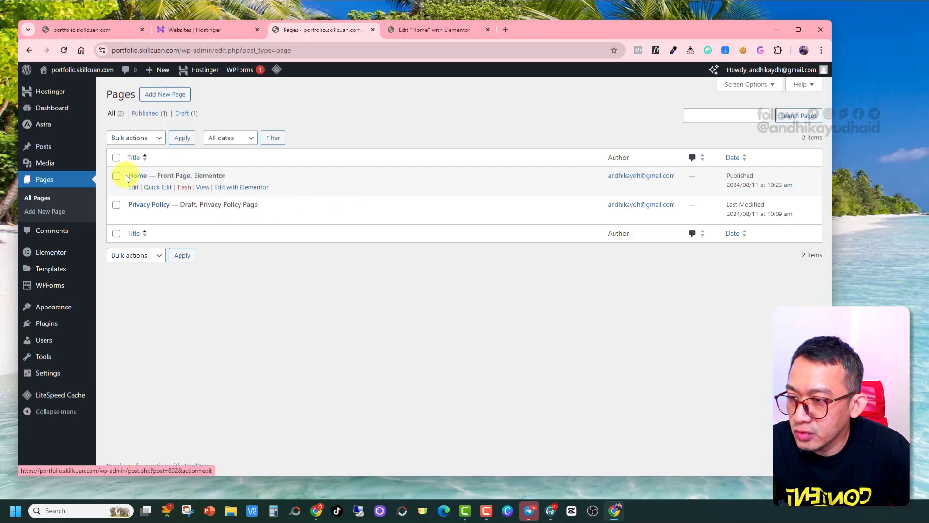
mouse_move(142, 213)
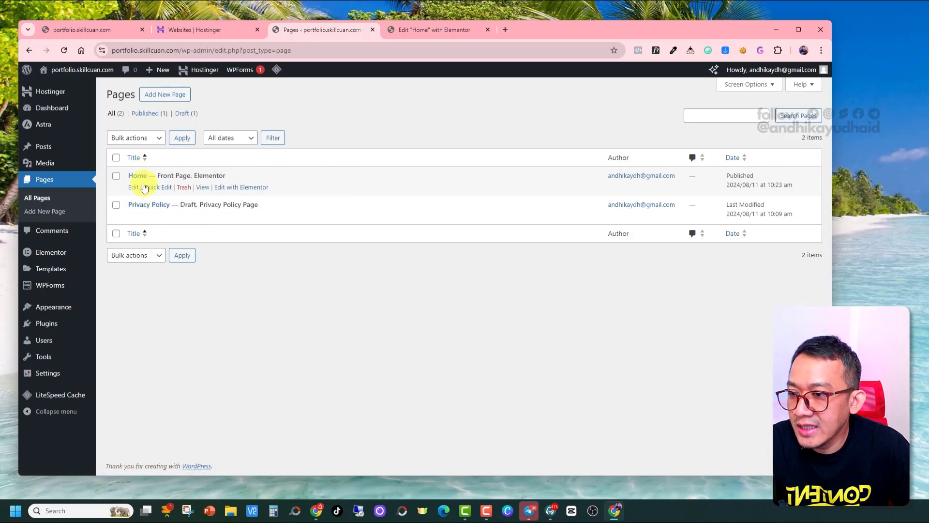
View the Home page in a new tab down to About Me, close it and return to the page list
right_click(199, 191)
left_click(229, 200)
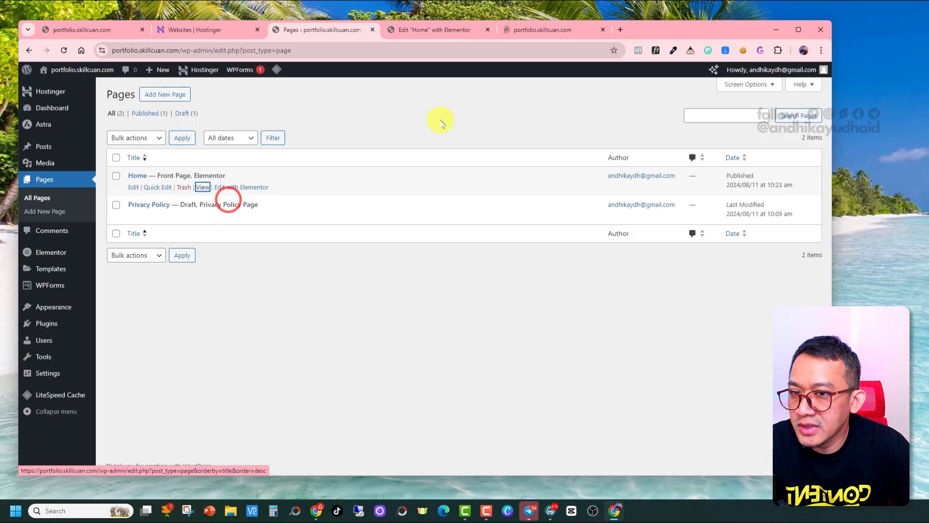
left_click(573, 28)
scroll(518, 206, "down", 15)
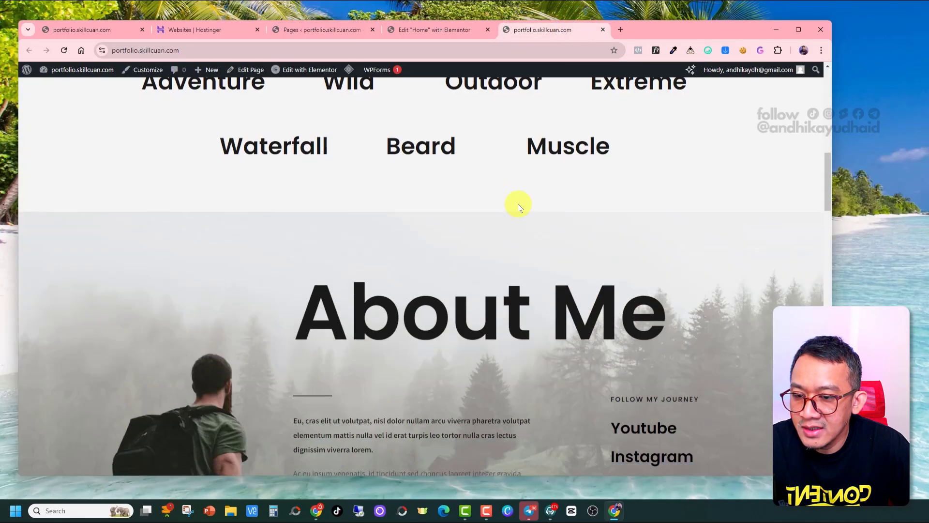
scroll(516, 215, "up", 15)
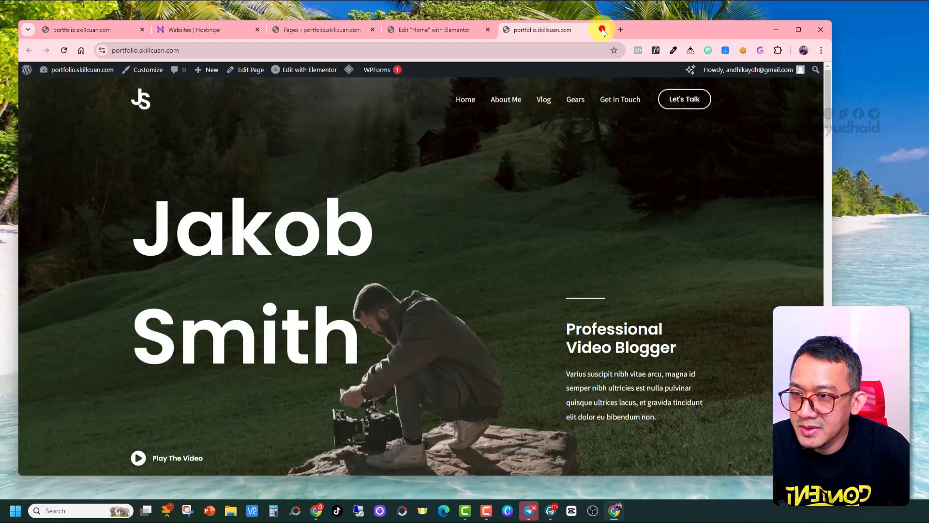
left_click(602, 29)
left_click(295, 30)
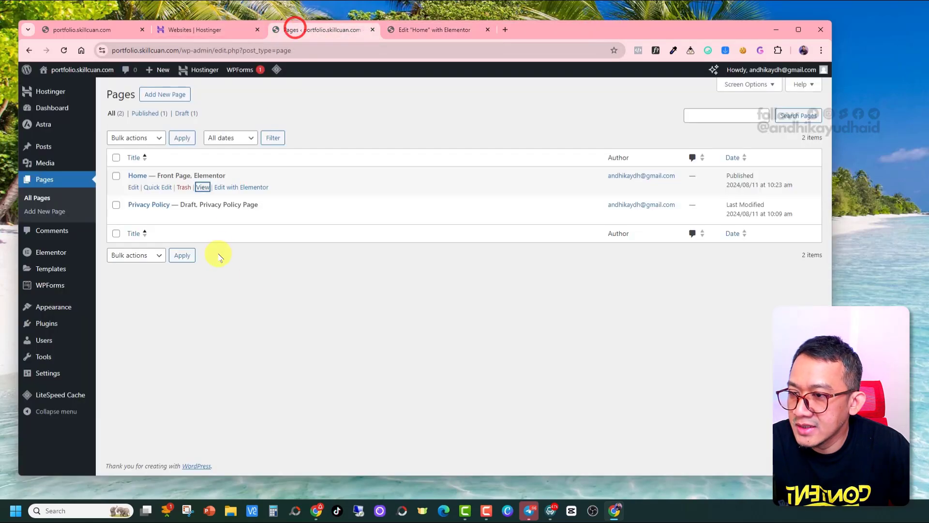
Bring up the Home page in the Elementor editor and skip the AI features notification
left_click(311, 284)
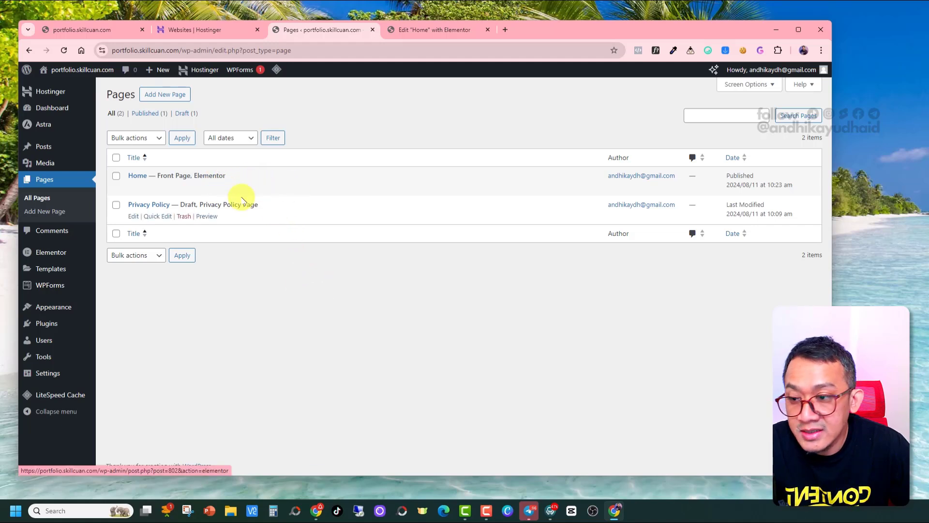
right_click(248, 187)
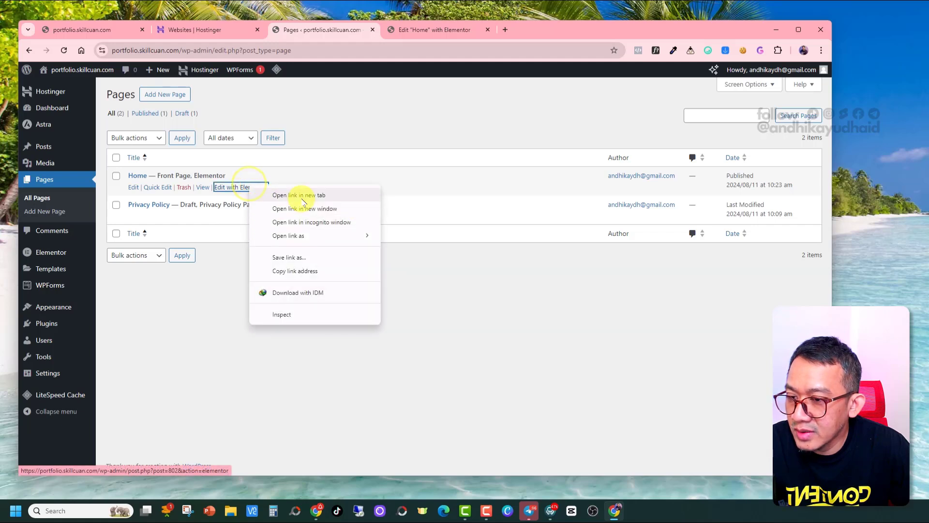
left_click(201, 302)
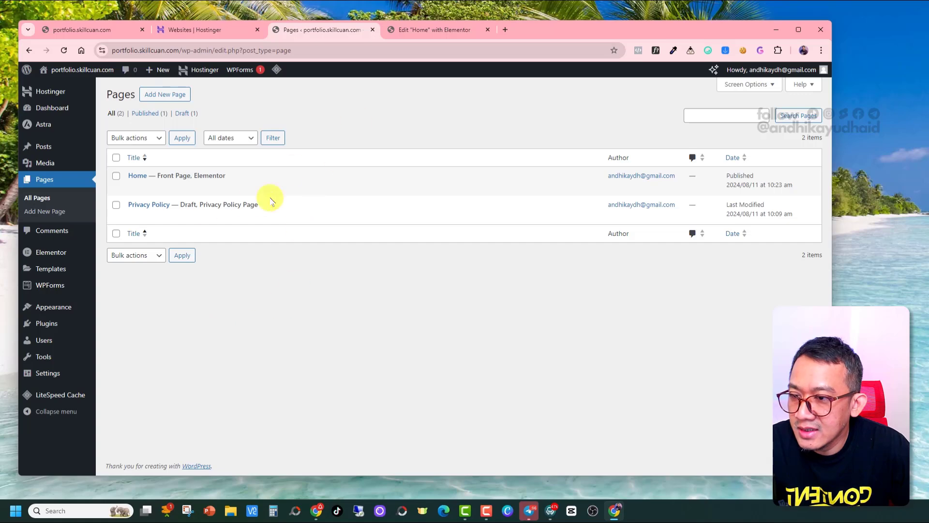
right_click(245, 186)
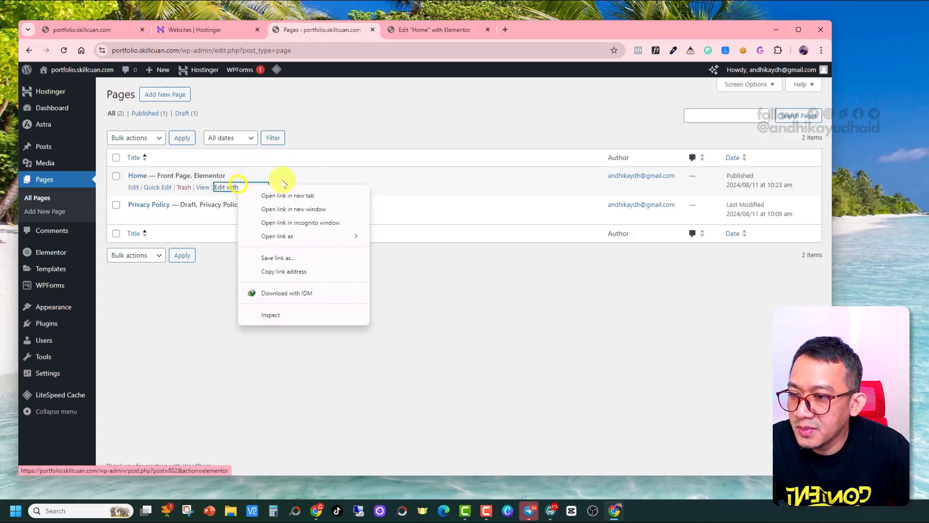
left_click(436, 304)
left_click(446, 30)
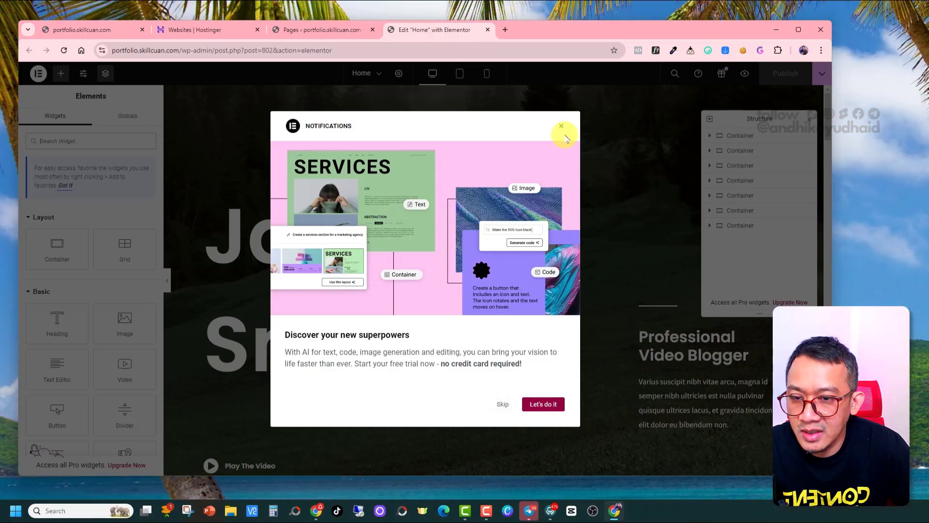
left_click(504, 403)
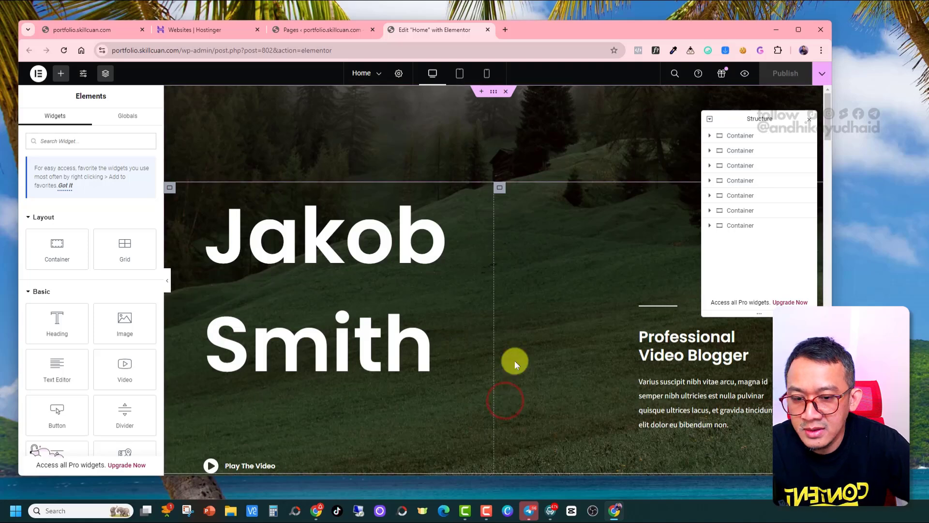
Look through the Home page's layout in the editor, from the hero section down to About Me and back
scroll(582, 257, "down", 6)
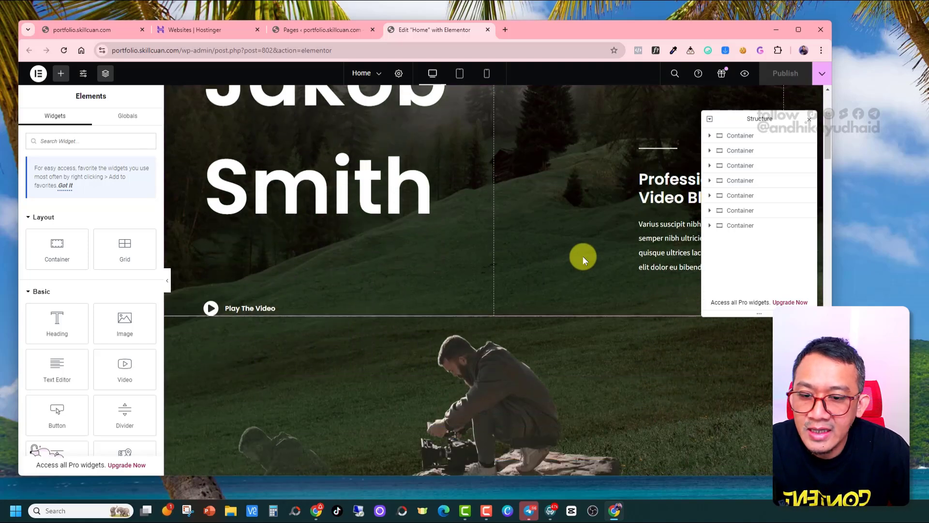
scroll(584, 258, "up", 5)
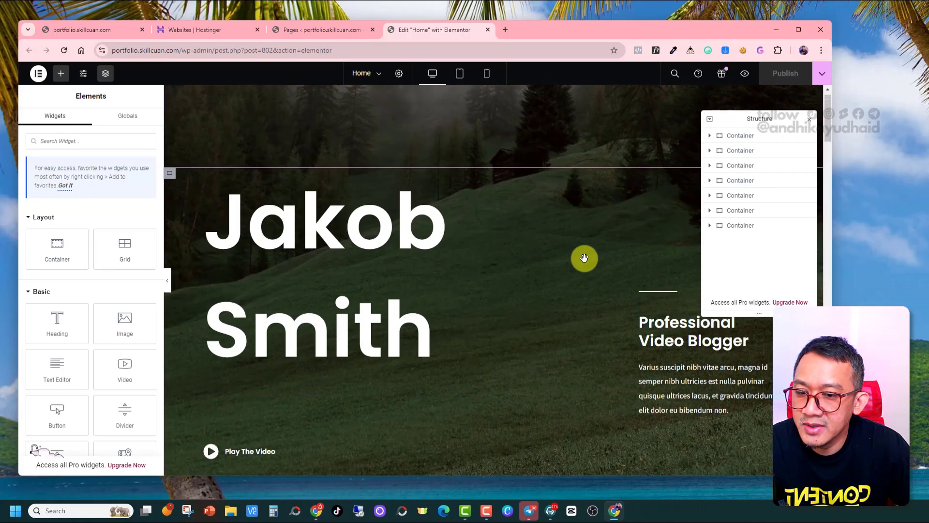
scroll(584, 257, "down", 6)
scroll(584, 258, "down", 15)
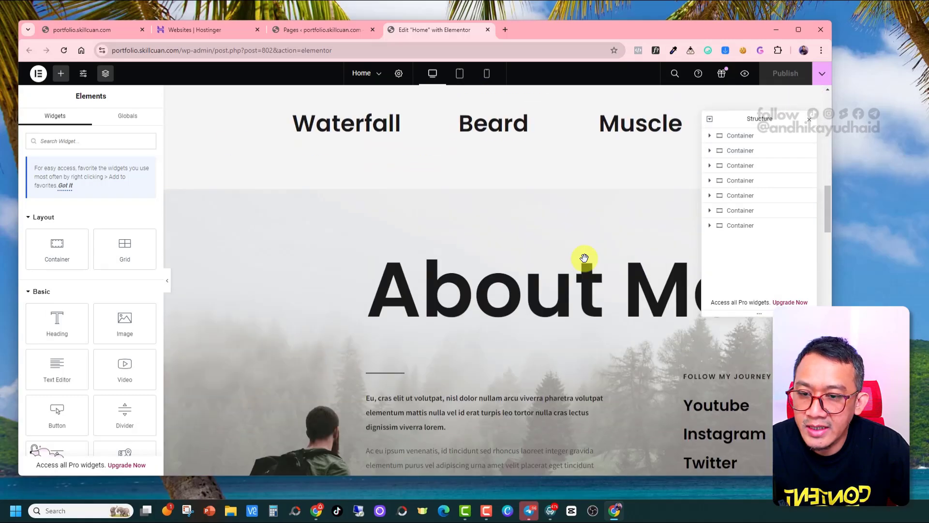
scroll(586, 260, "up", 4)
scroll(584, 260, "up", 15)
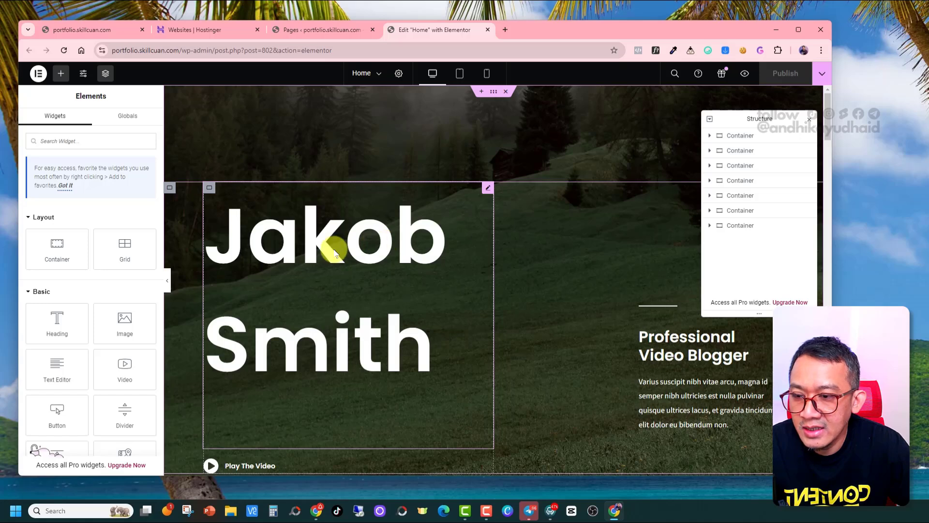
Replace the hero section's large name heading with the portfolio owner's full name
scroll(313, 298, "down", 1)
scroll(313, 298, "down", 1)
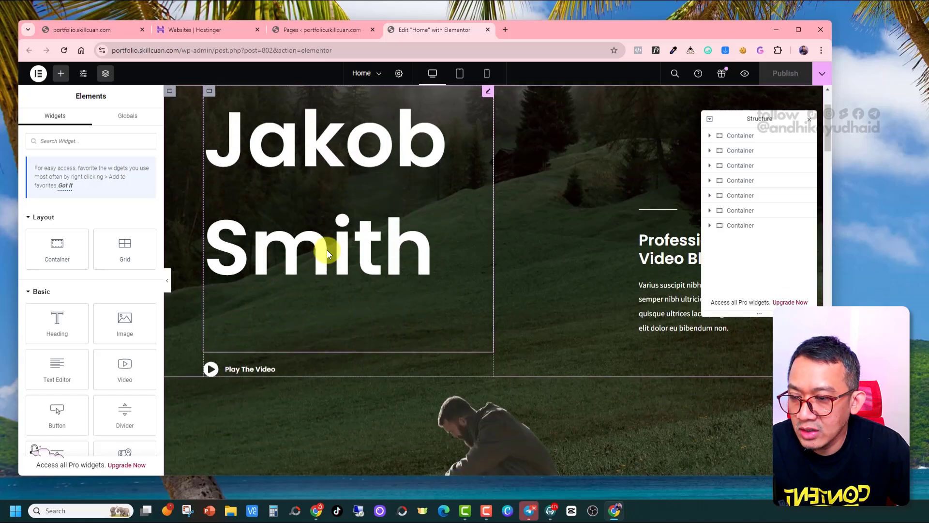
left_click(333, 250)
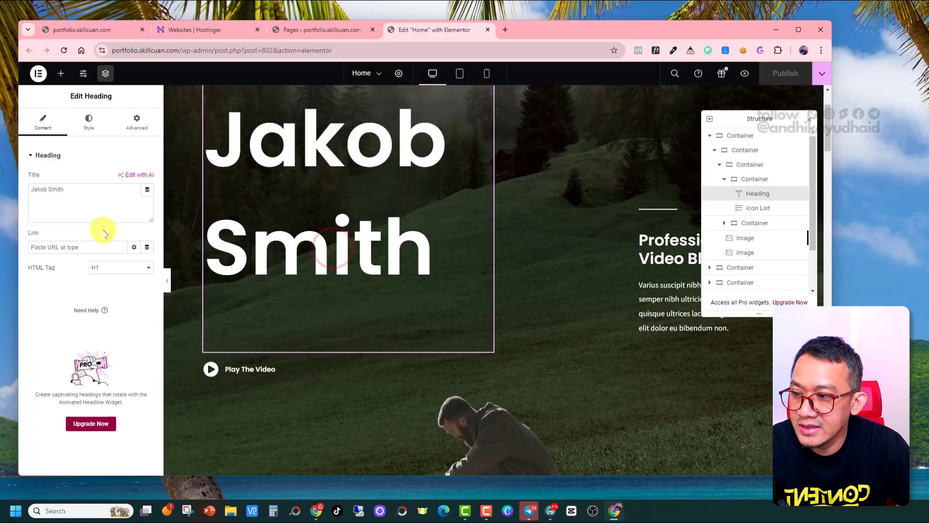
left_click(96, 204)
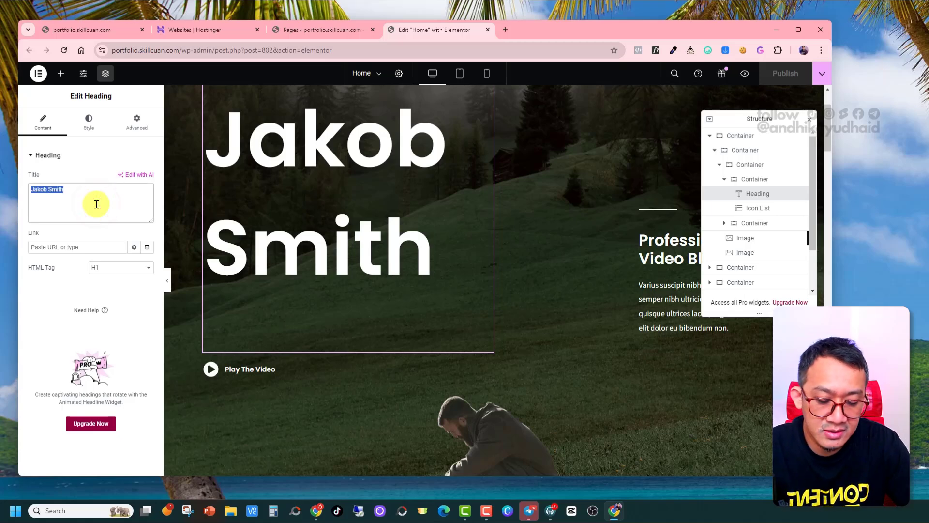
type("Jok")
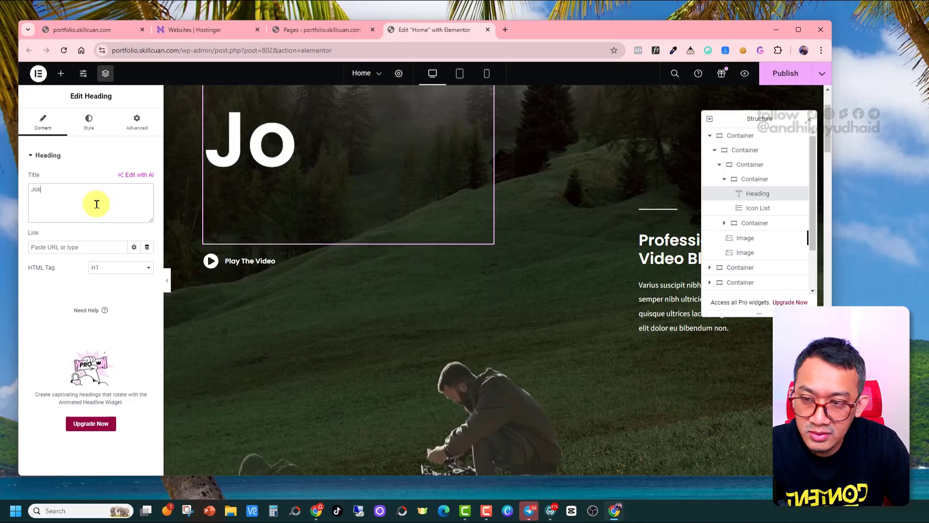
type("o Tingkir")
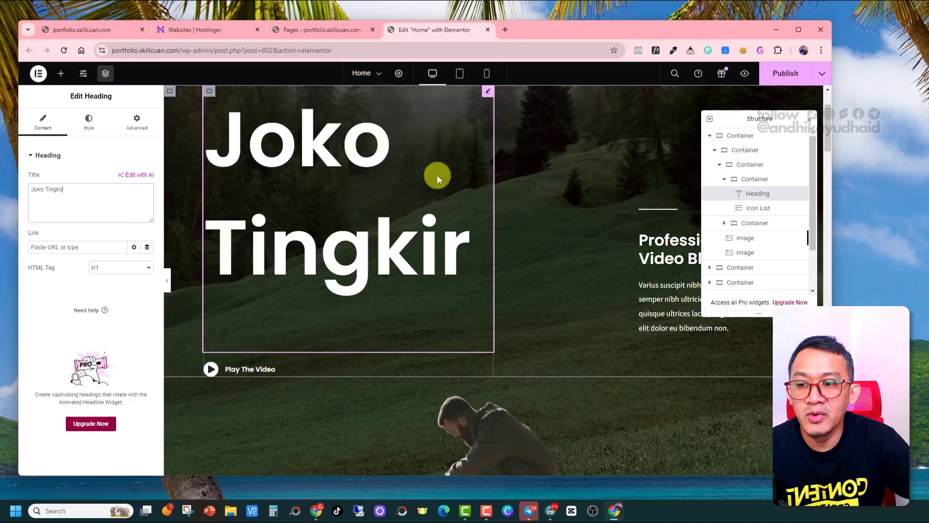
scroll(438, 317, "up", 2)
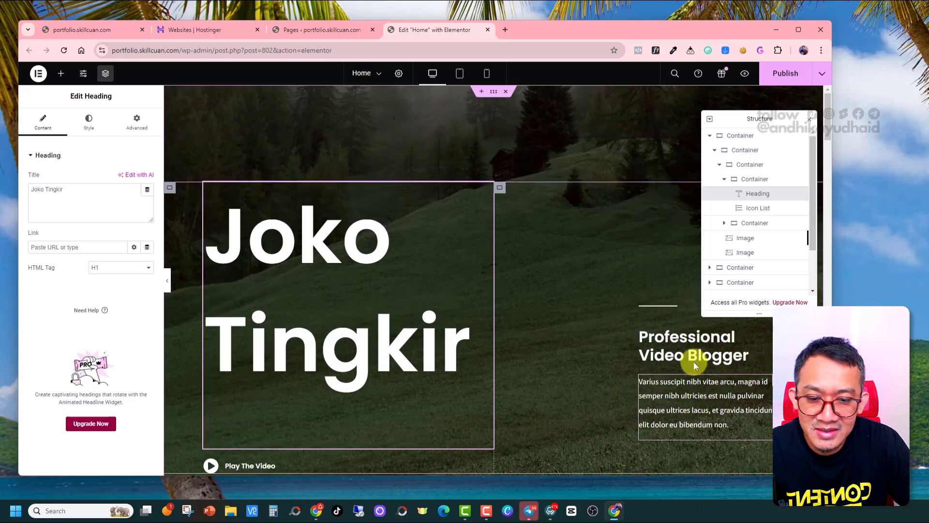
Close the page structure overview and check the title settings of the hero's Professional Video Blogger and name headings
left_click(810, 121)
scroll(745, 243, "down", 2)
scroll(702, 334, "up", 1)
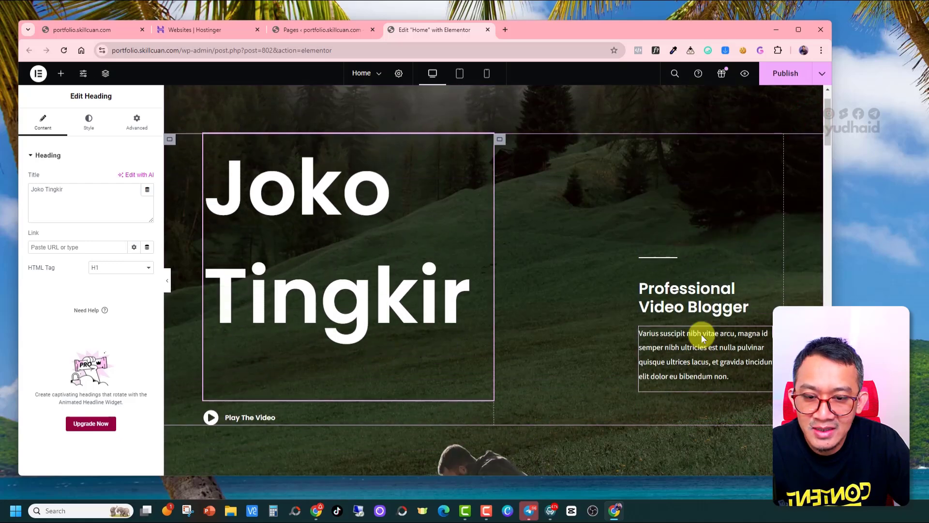
scroll(702, 335, "down", 1)
left_click(711, 251)
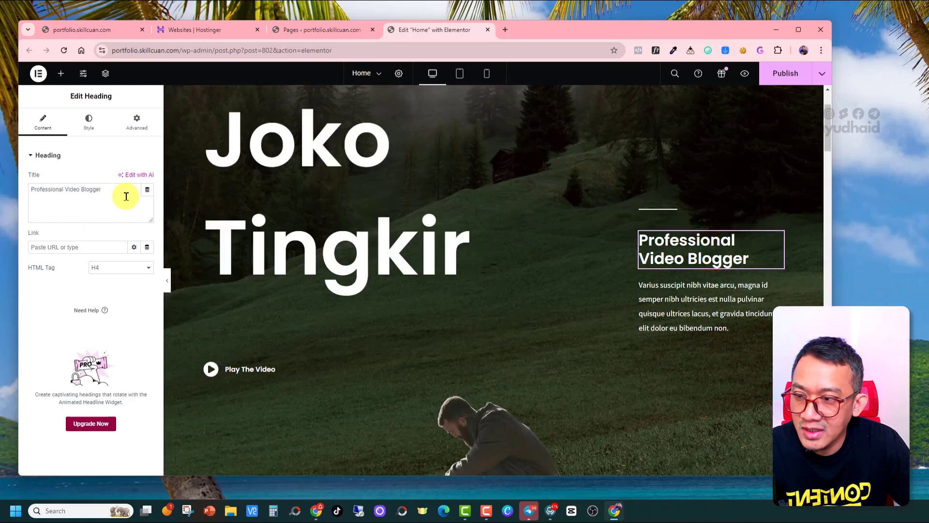
left_click_drag(125, 196, 65, 189)
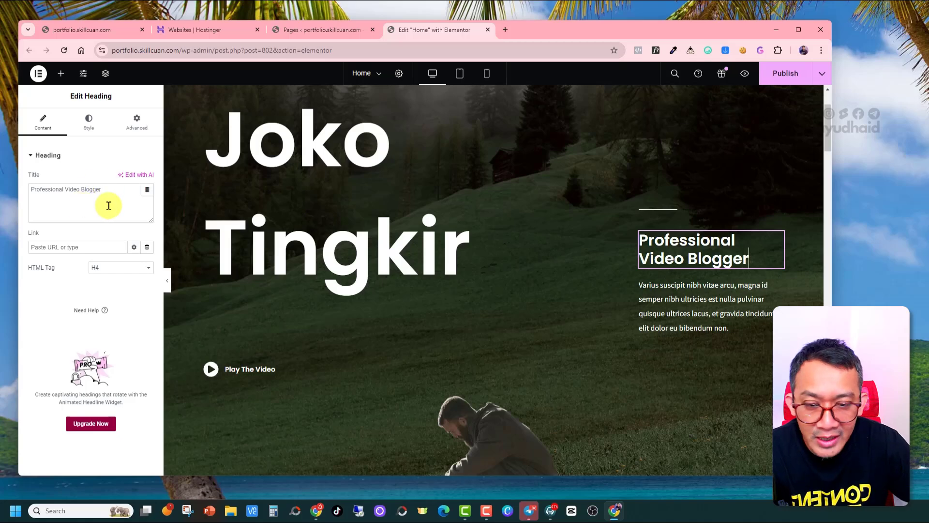
scroll(385, 284, "up", 1)
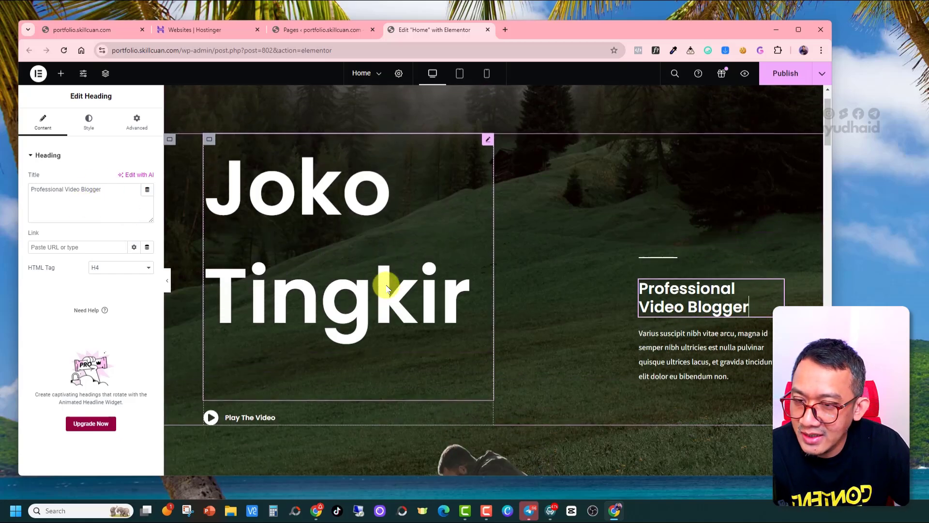
left_click(368, 206)
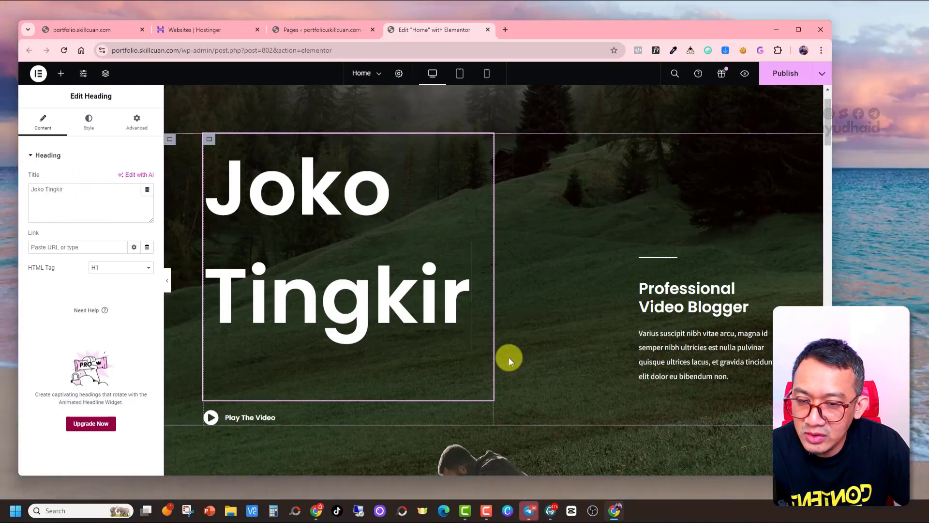
Change the hero subheading from "Professional Video Blogger" to "Professional Fotographer"
left_click(745, 304)
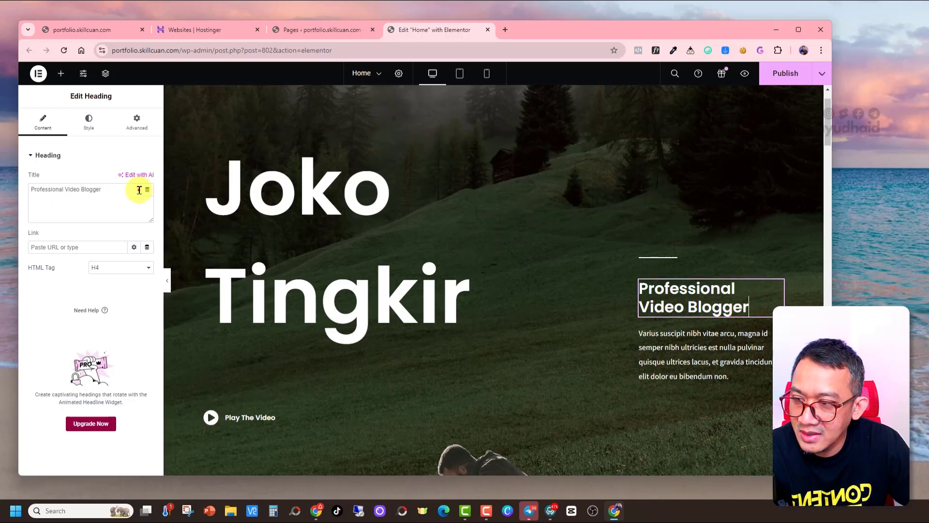
left_click_drag(139, 189, 1, 193)
left_click(56, 196)
left_click(64, 190)
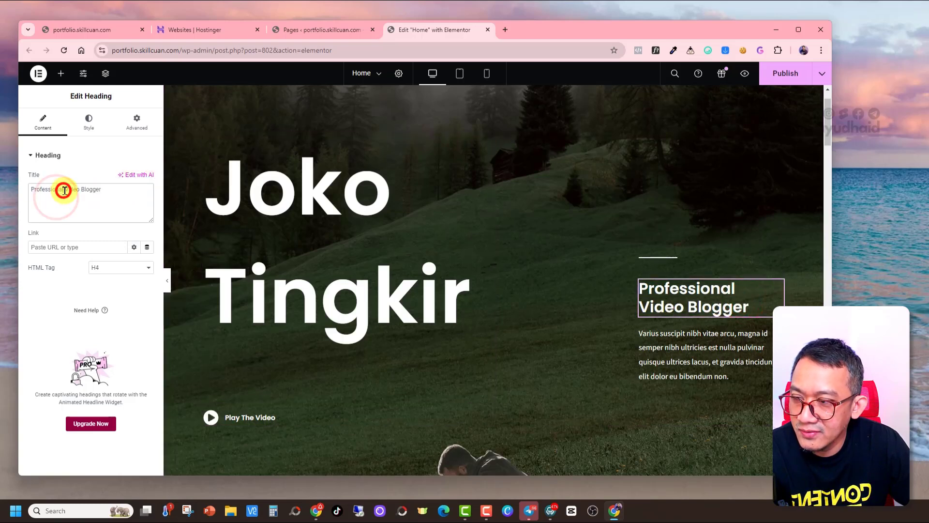
left_click_drag(64, 188, 140, 189)
type("F")
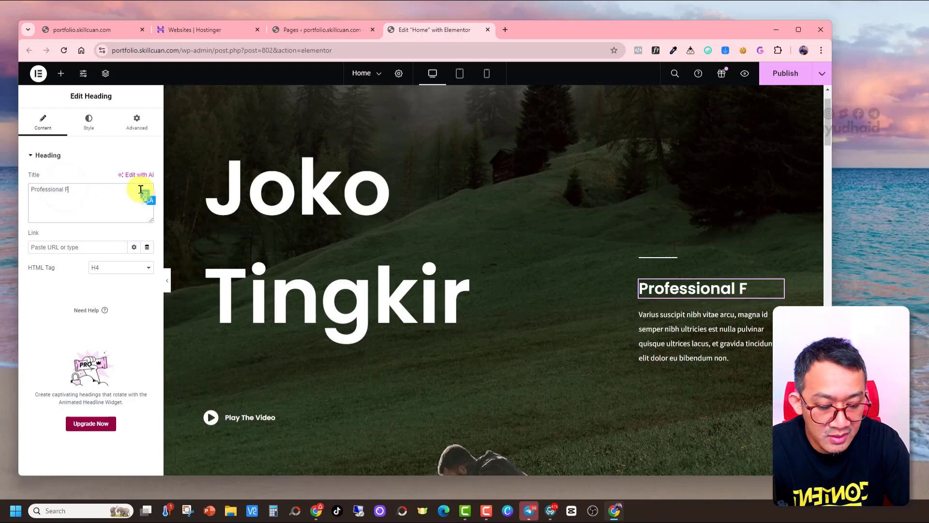
type("otographer")
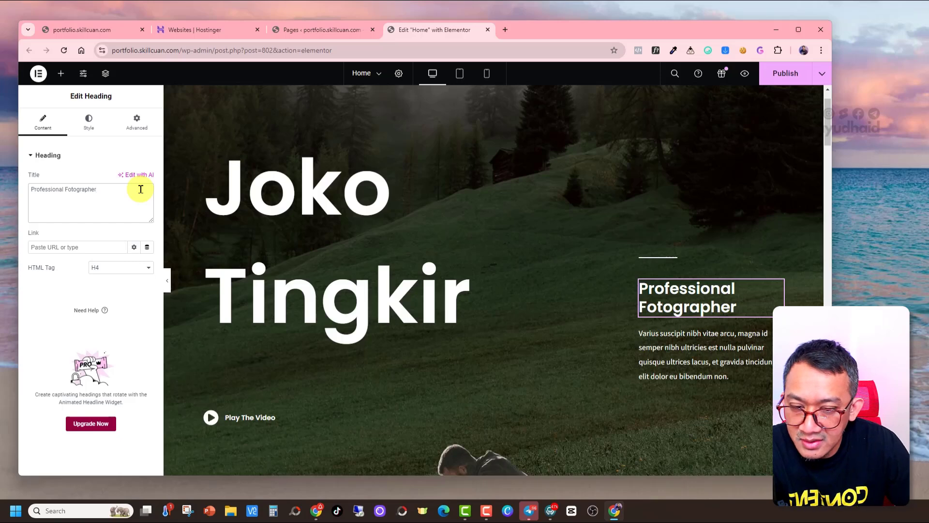
Replace the hero's placeholder paragraph with an Indonesian self-introduction giving the owner's name and "Saya dalah fotografer profesional yang sudah berpangalaman selama 15 tahun."
left_click(691, 355)
scroll(648, 348, "down", 1)
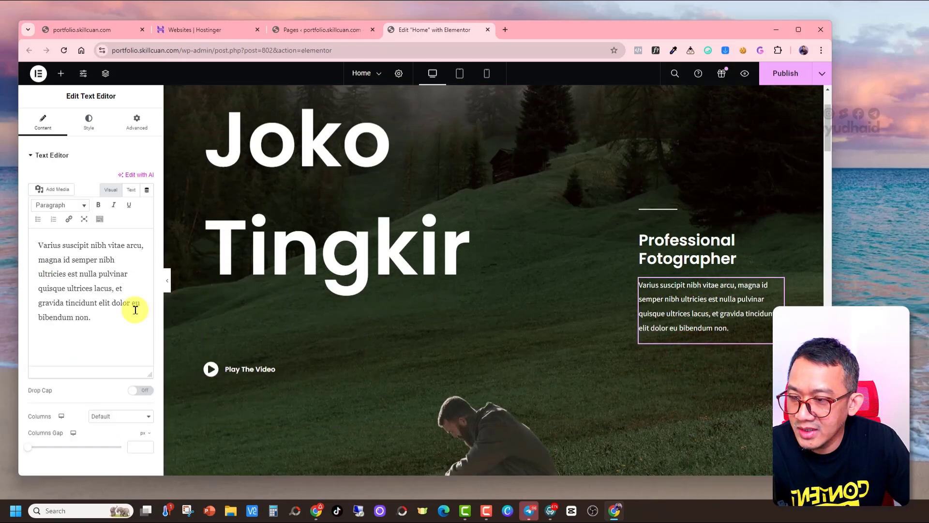
left_click_drag(138, 320, 29, 245)
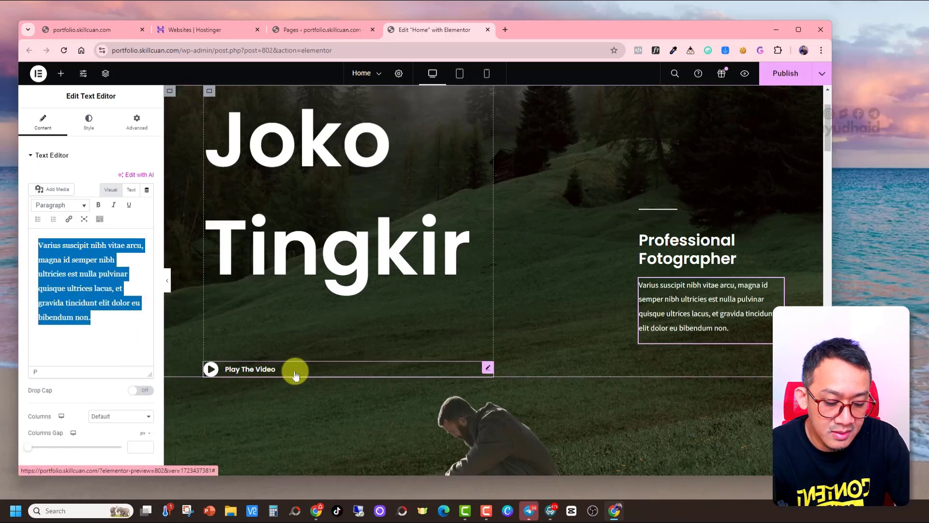
type("H")
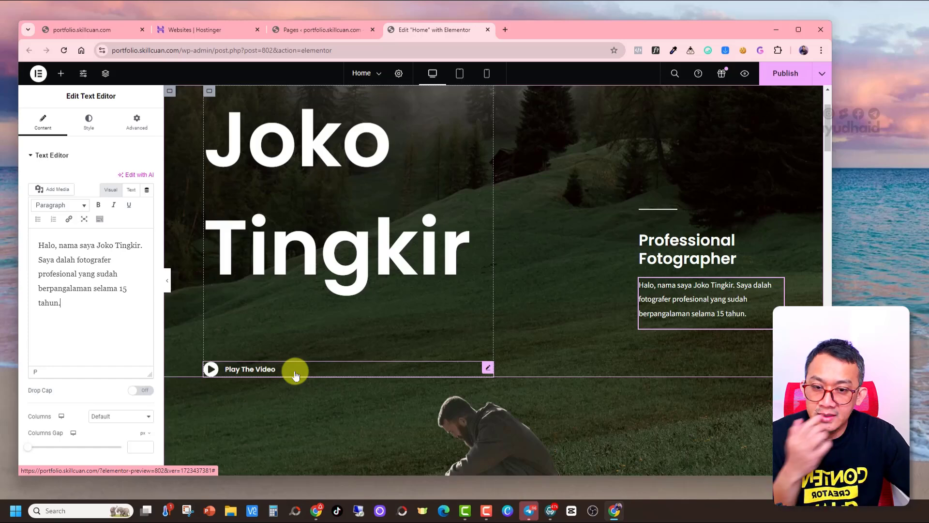
Look over the edited hero section, from its headings and introduction text down to the photographer image and What You'll Find Here
scroll(649, 246, "down", 4)
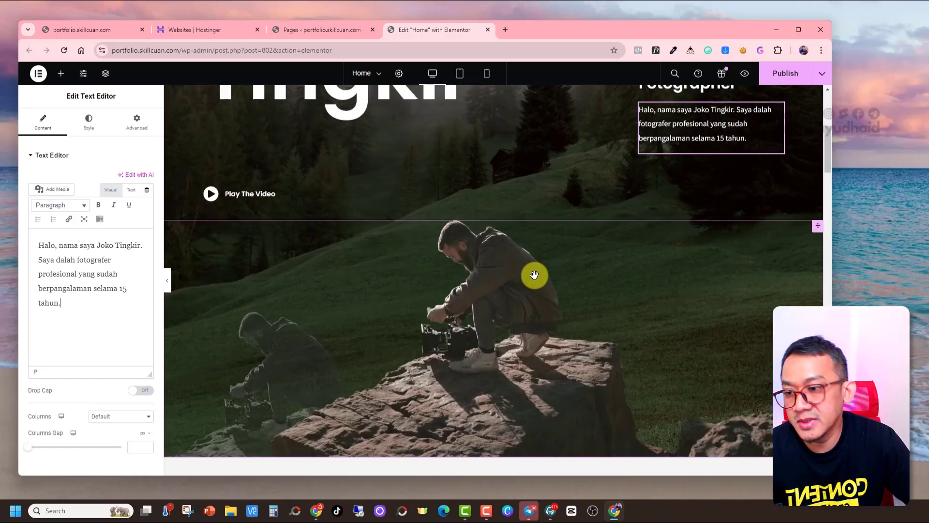
scroll(528, 277, "up", 4)
scroll(520, 281, "down", 1)
scroll(519, 281, "up", 2)
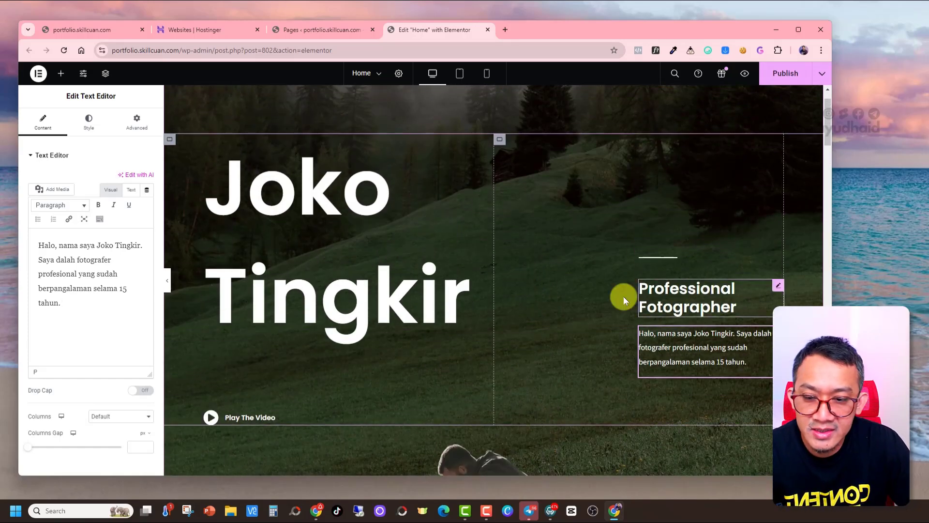
scroll(661, 319, "up", 1)
scroll(658, 316, "down", 2)
scroll(662, 307, "up", 2)
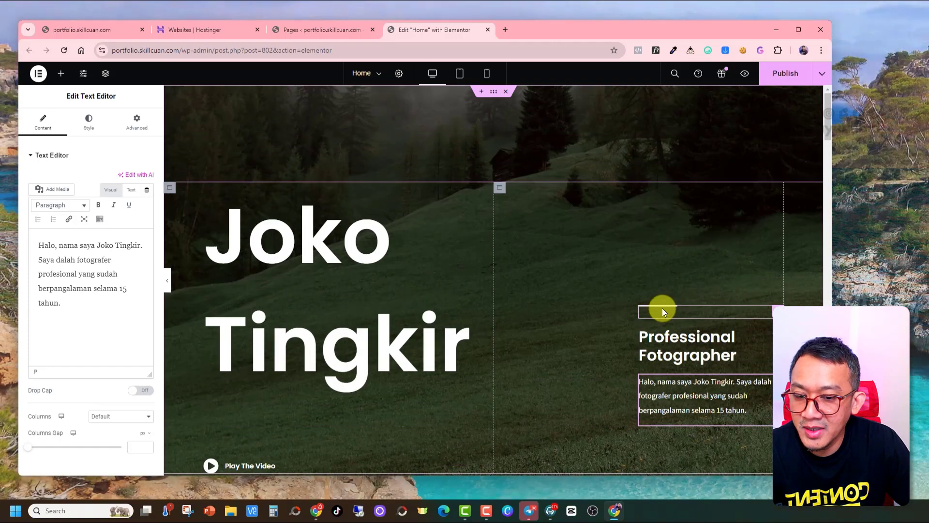
scroll(663, 309, "down", 4)
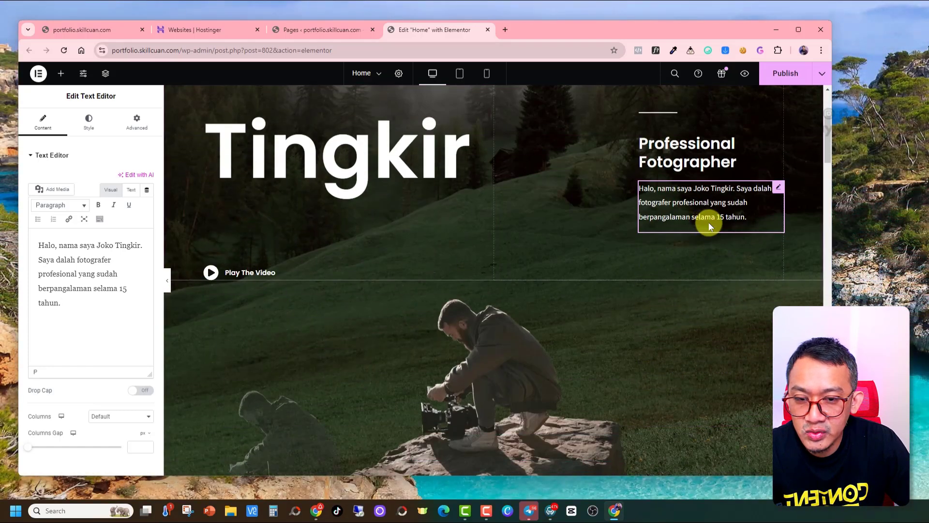
scroll(714, 252, "up", 3)
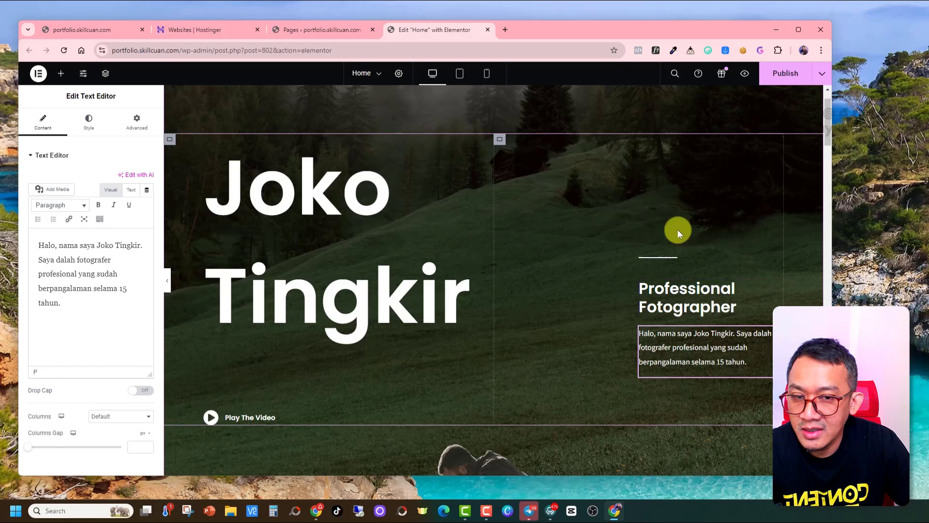
scroll(554, 307, "down", 2)
scroll(553, 303, "down", 4)
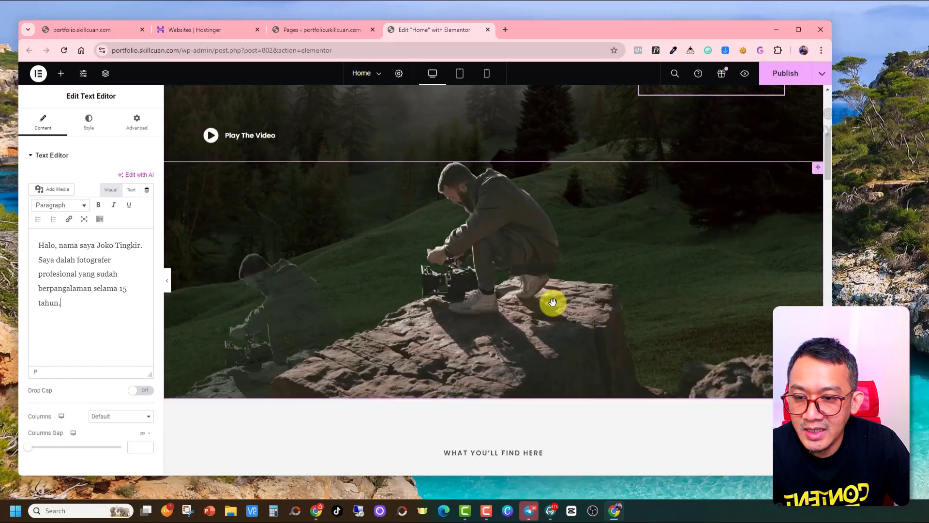
scroll(426, 308, "up", 4)
scroll(426, 308, "down", 2)
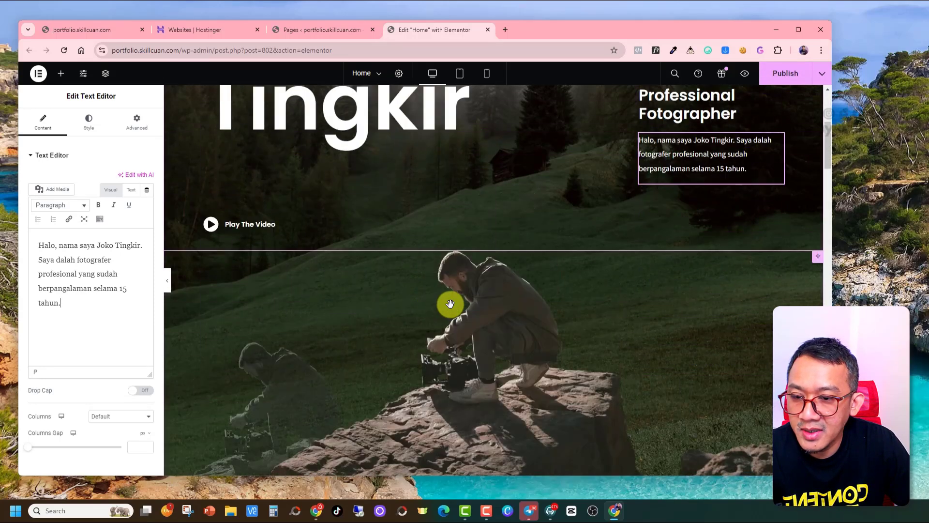
scroll(522, 321, "down", 3)
scroll(535, 301, "up", 3)
scroll(570, 315, "down", 1)
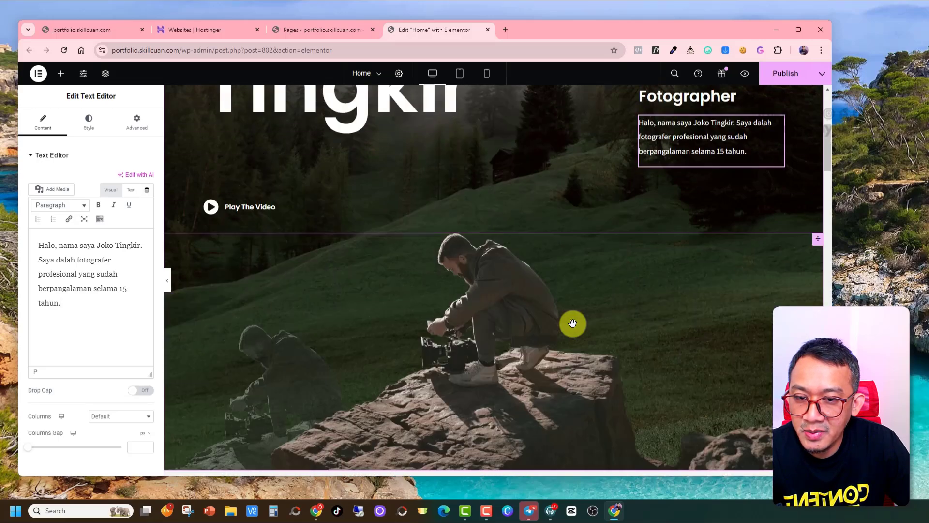
scroll(571, 321, "up", 4)
scroll(572, 323, "down", 7)
scroll(572, 323, "up", 5)
scroll(572, 324, "down", 3)
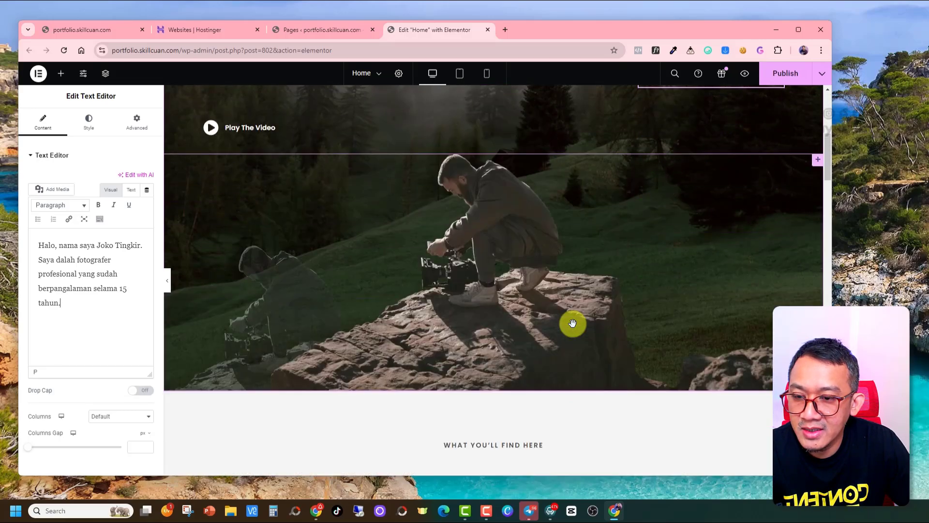
scroll(573, 323, "up", 7)
scroll(573, 324, "down", 5)
scroll(573, 323, "down", 4)
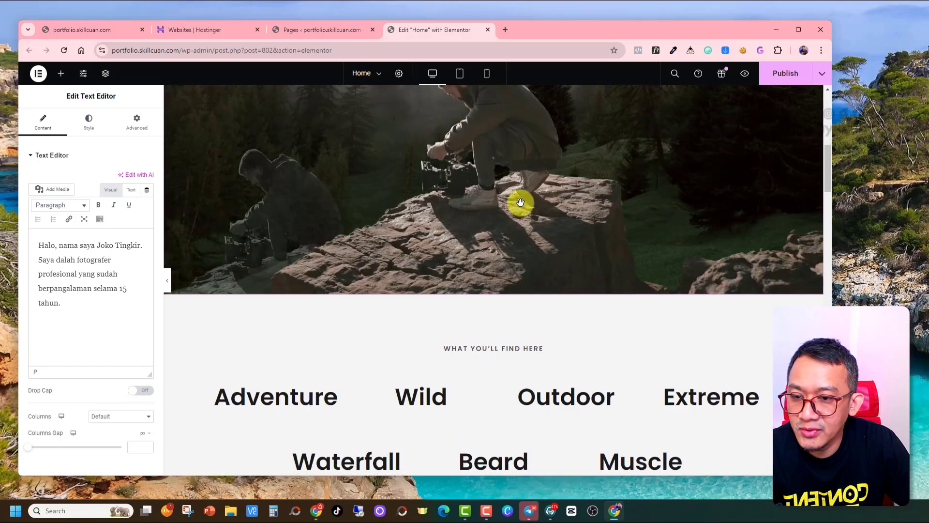
Open the media chooser for the hero's foreground photographer image and close it without choosing a file
scroll(508, 267, "up", 3)
left_click(525, 253)
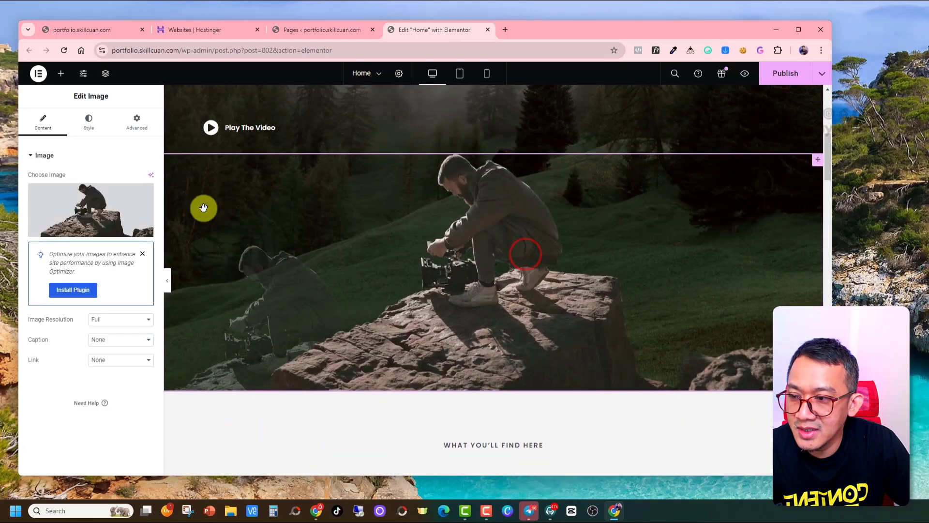
left_click(102, 216)
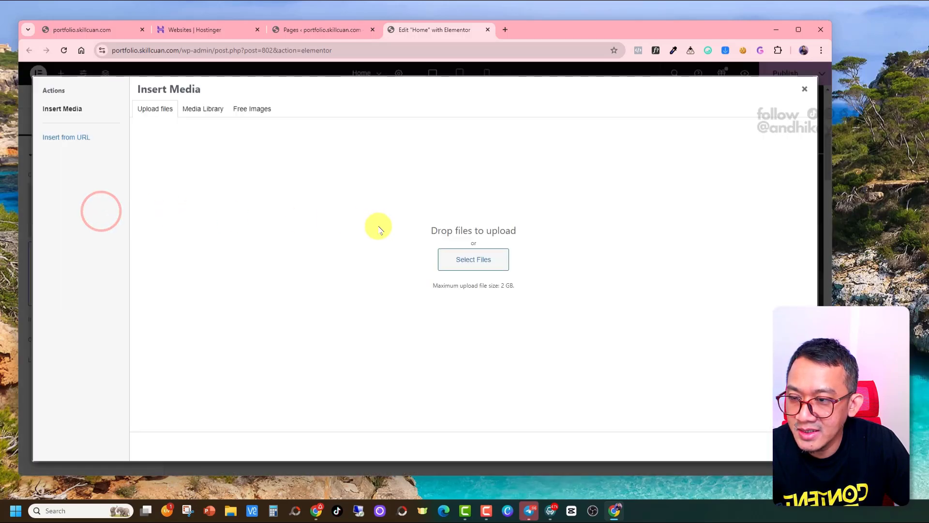
left_click(805, 90)
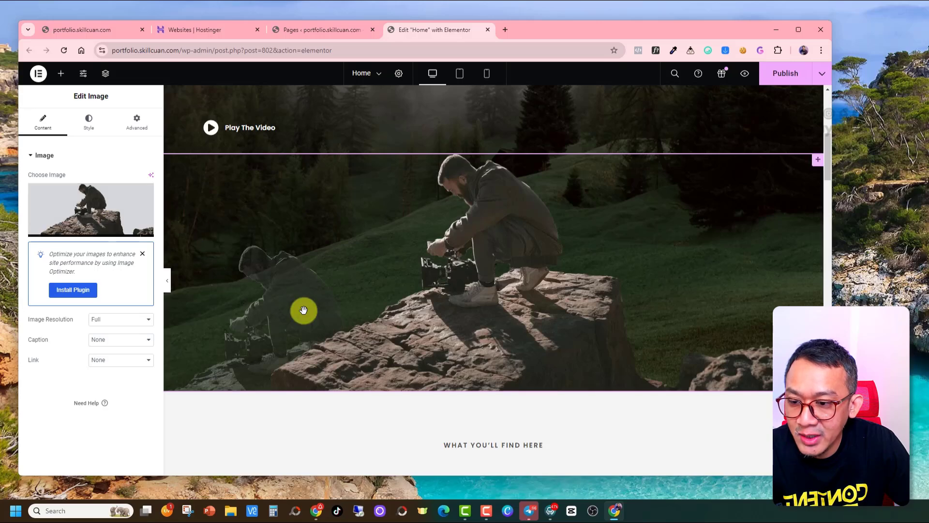
Examine how the photographer image sits over the hero's forest background, down to the What You'll Find Here keywords
scroll(363, 353, "up", 7)
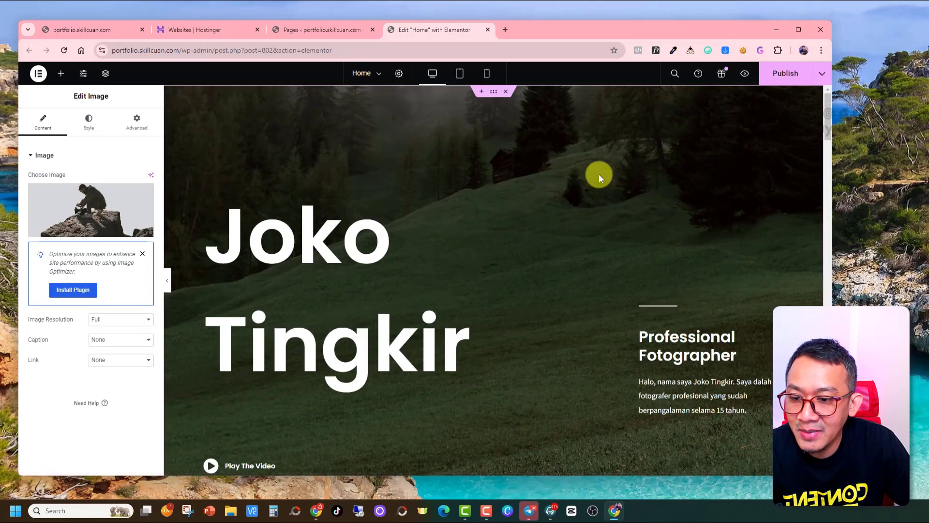
scroll(579, 217, "down", 5)
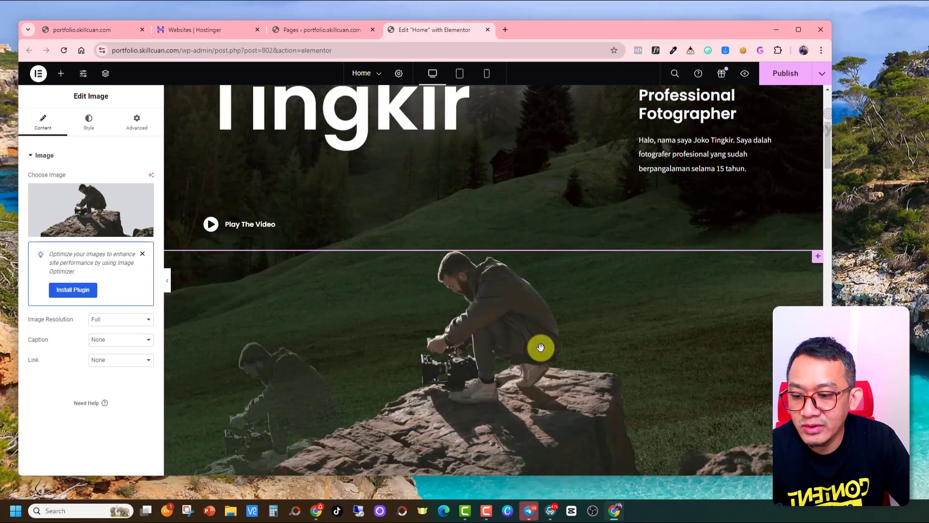
scroll(541, 347, "down", 2)
scroll(541, 347, "up", 3)
scroll(541, 347, "down", 3)
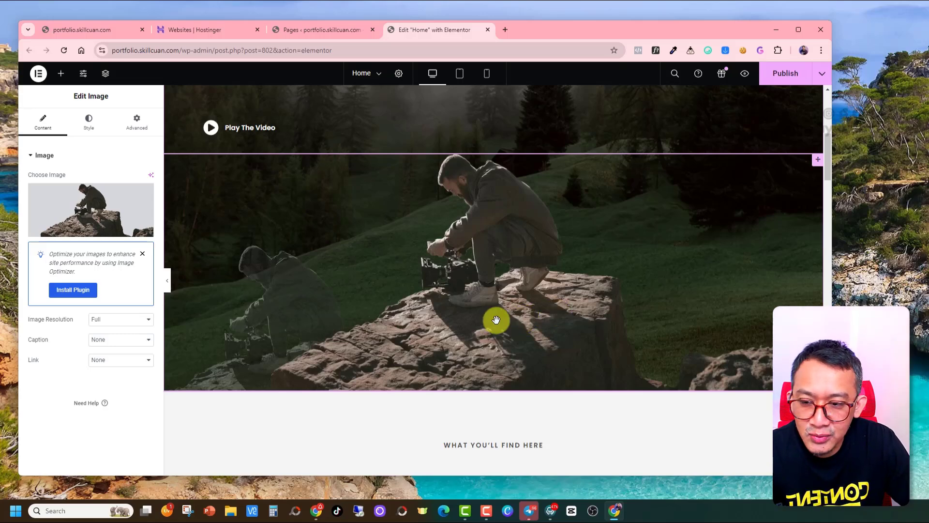
scroll(552, 334, "up", 2)
scroll(550, 335, "down", 3)
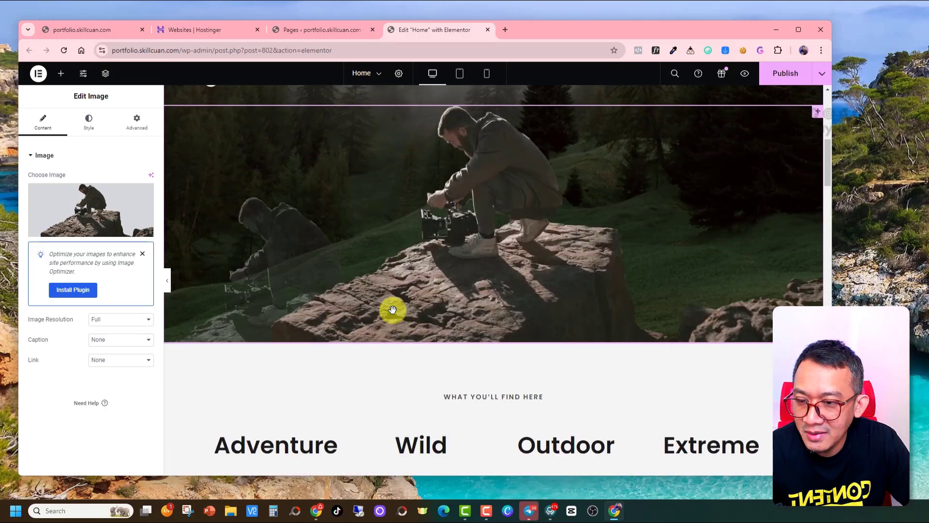
Look over the hero section from its name heading and introduction paragraph down to the foreground photographer image
scroll(545, 338, "up", 5)
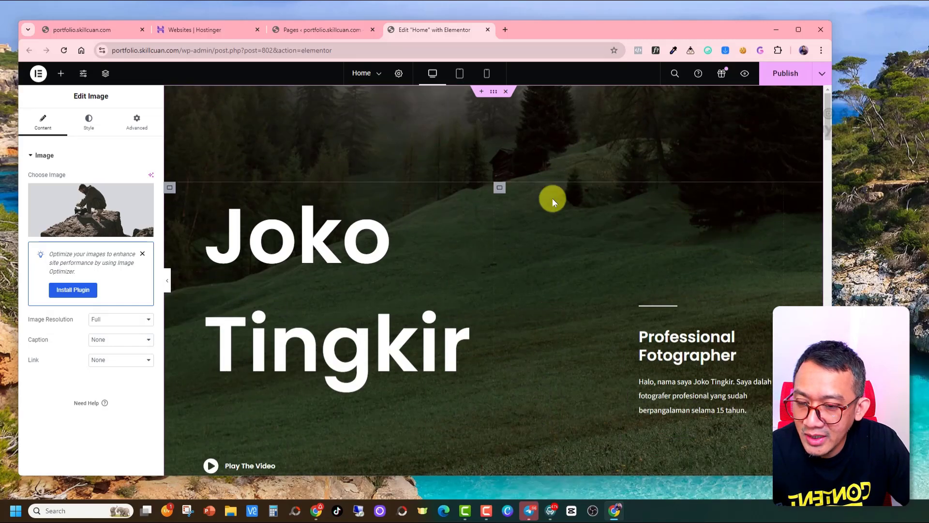
scroll(519, 281, "down", 7)
scroll(536, 285, "up", 2)
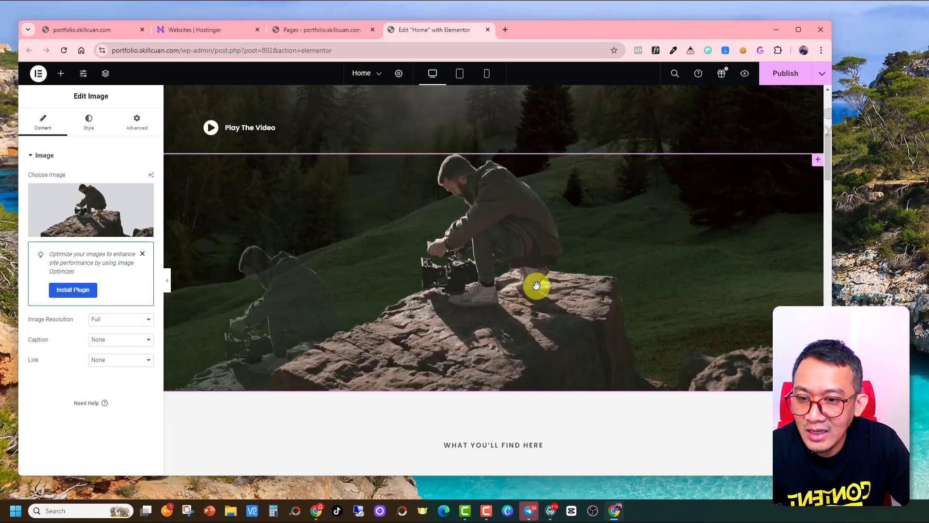
scroll(536, 285, "up", 3)
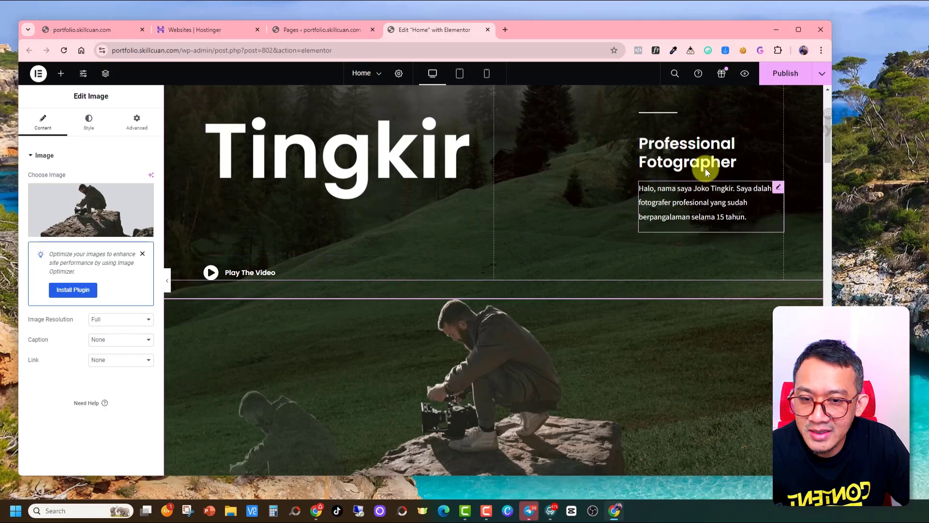
left_click(704, 196)
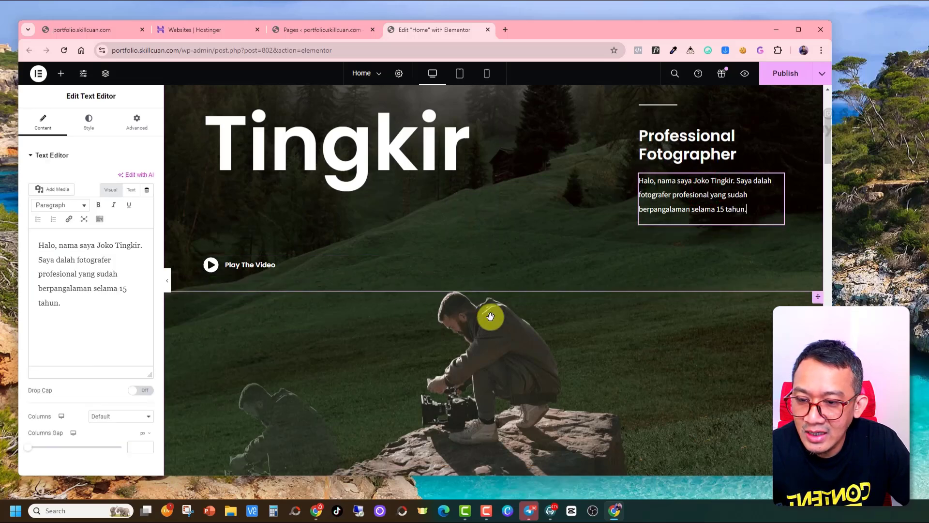
scroll(490, 317, "down", 2)
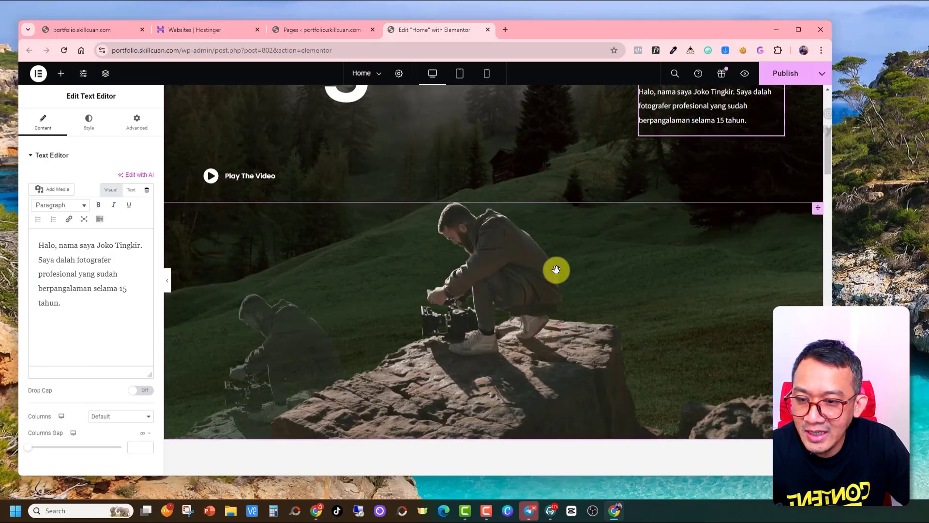
Replace the hero's foreground photographer image with an uploaded PNG cut-out of a man in a blue jacket holding a camera, from the DOWNLOAD folder
left_click(497, 257)
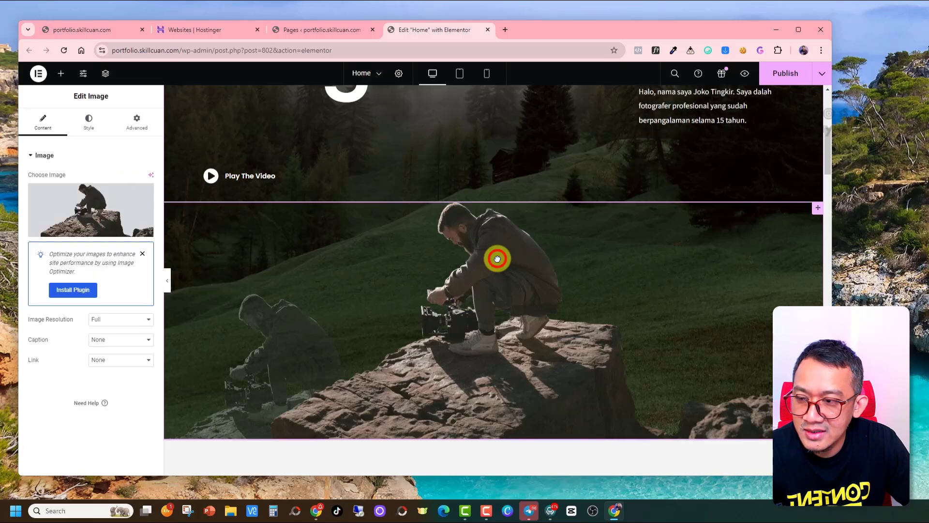
left_click(102, 217)
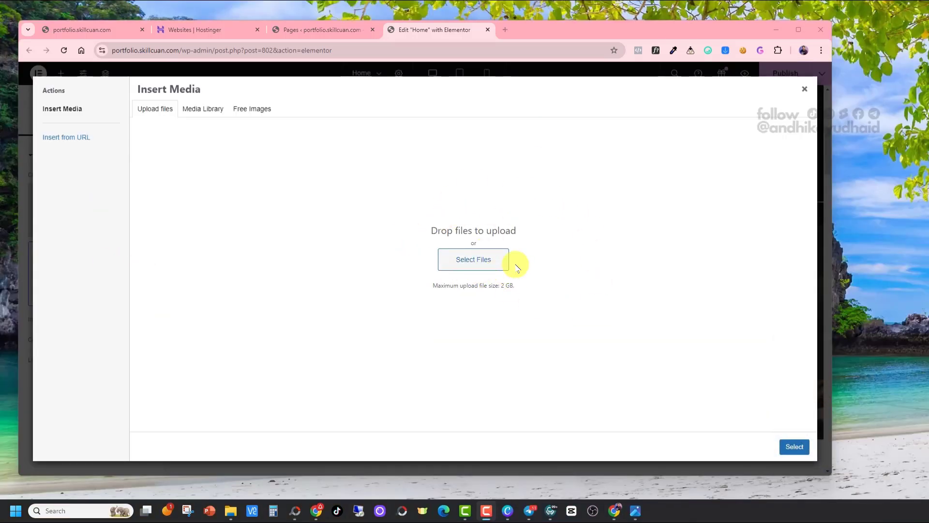
left_click(476, 260)
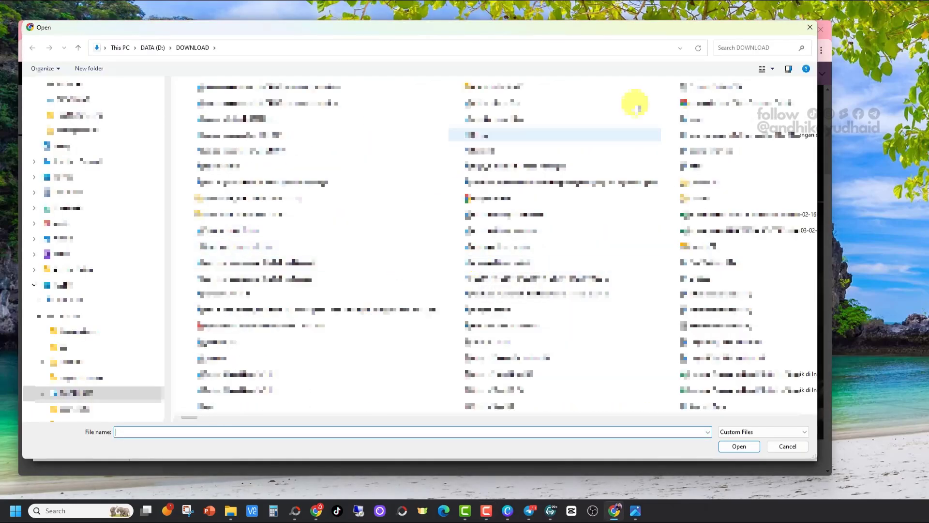
left_click(768, 69)
left_click(773, 69)
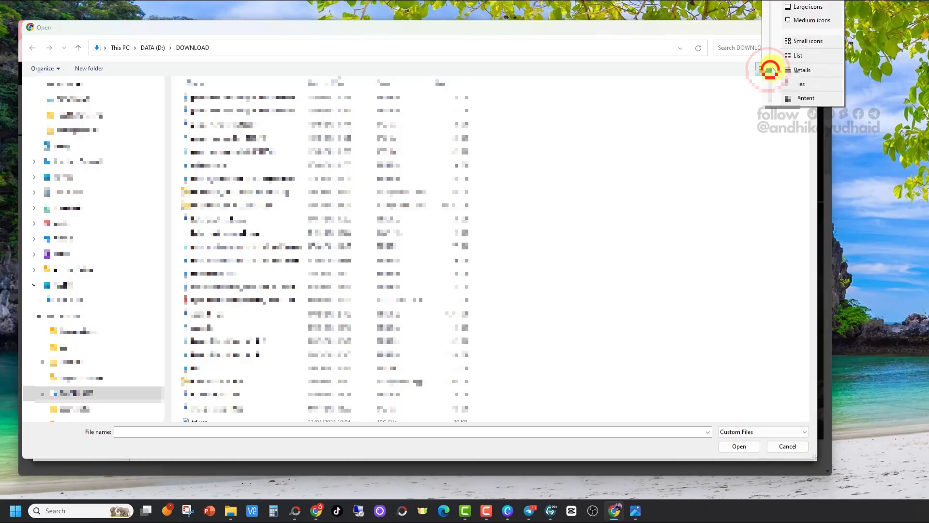
left_click(810, 9)
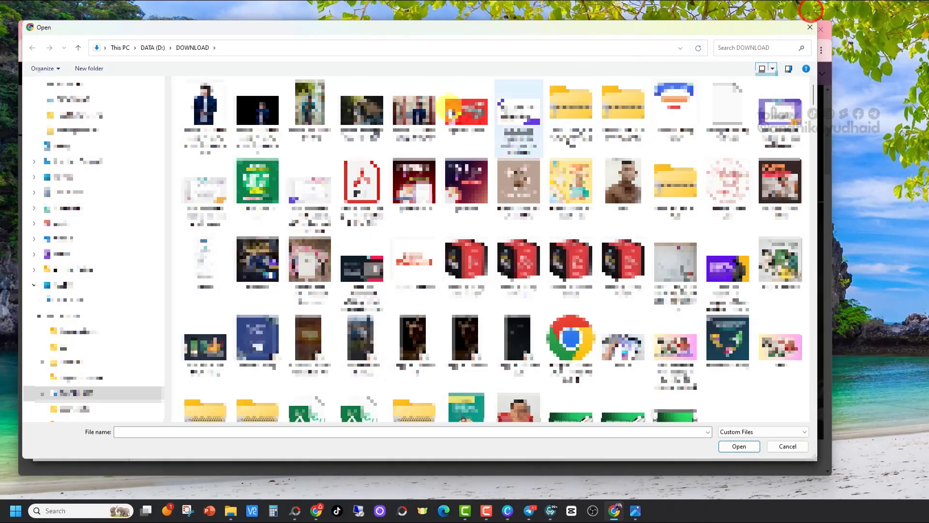
double_click(206, 109)
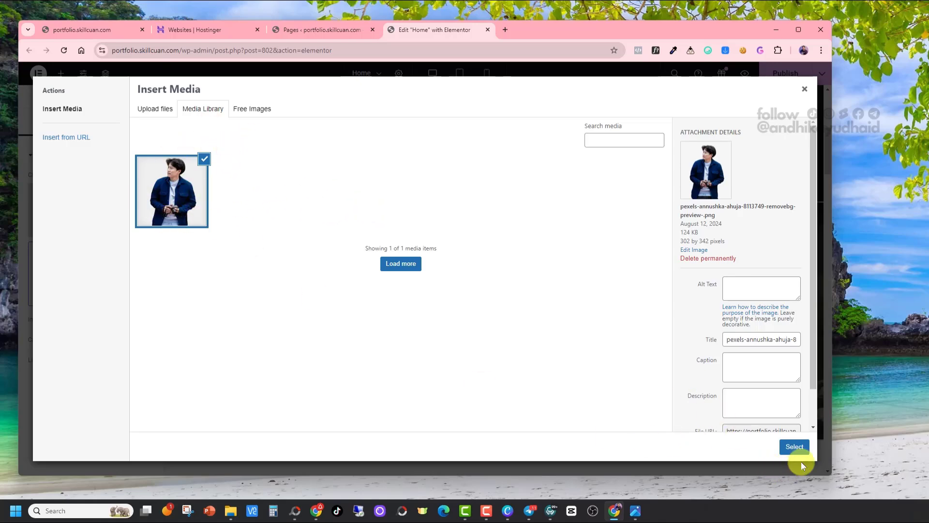
left_click(795, 447)
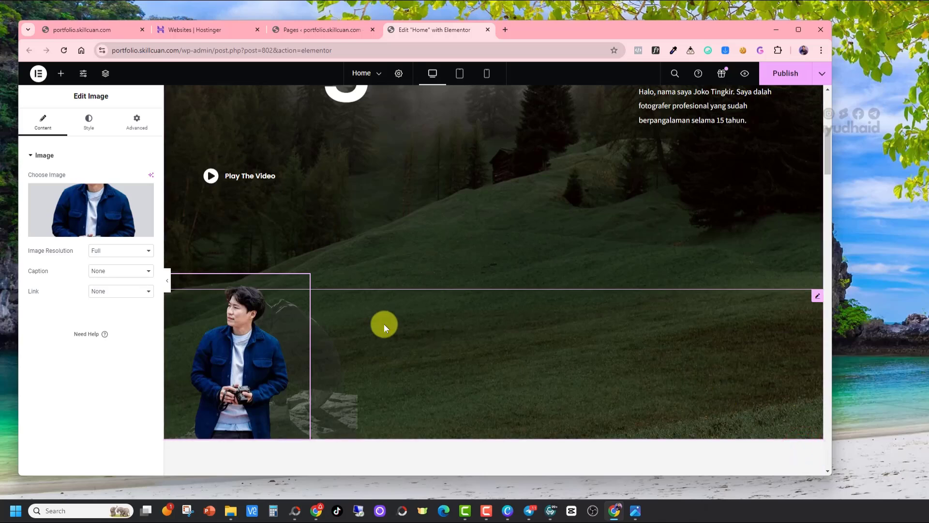
Move the new photographer image from the hero's left edge to near the section's horizontal centre, beside the faded silhouette
scroll(384, 324, "down", 3)
scroll(384, 328, "up", 3)
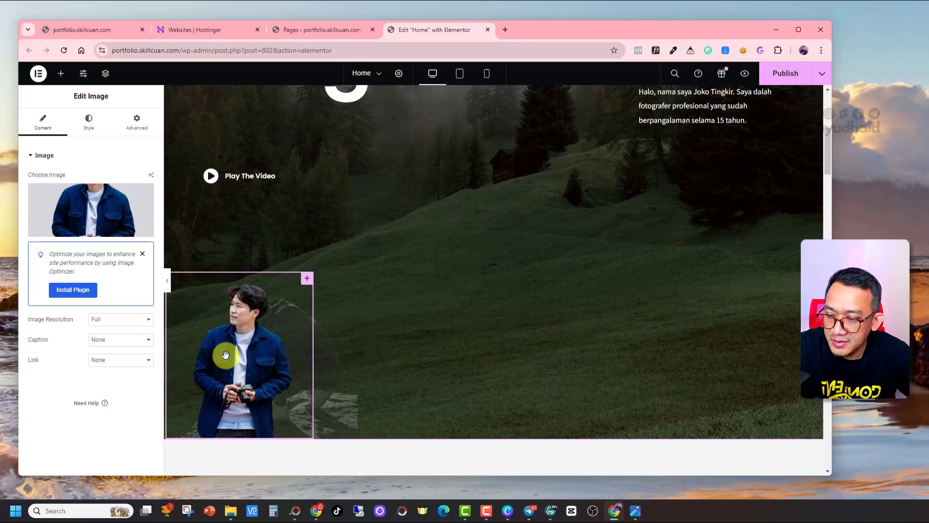
left_click_drag(234, 356, 451, 358)
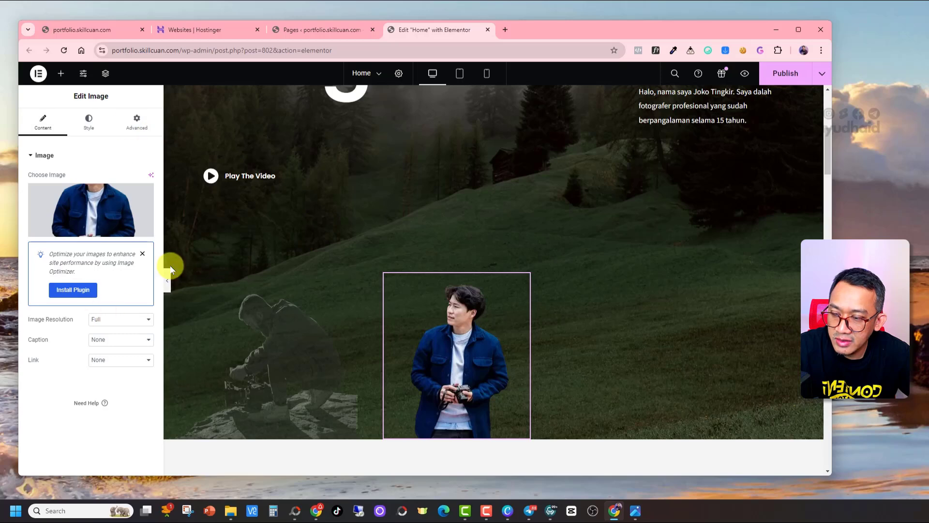
Preview the hero without the editing panel to check the repositioned photographer image, and return to editing
scroll(168, 280, "down", 3)
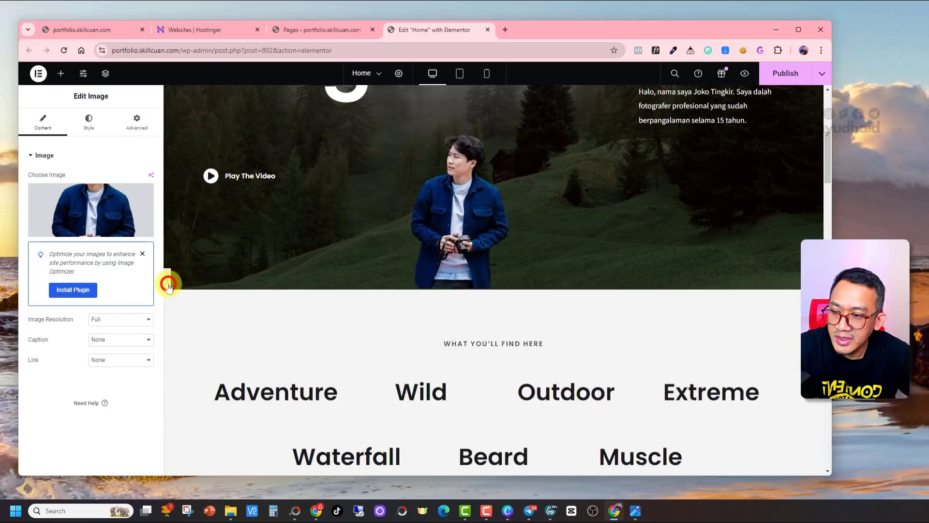
left_click(167, 281)
scroll(371, 348, "up", 4)
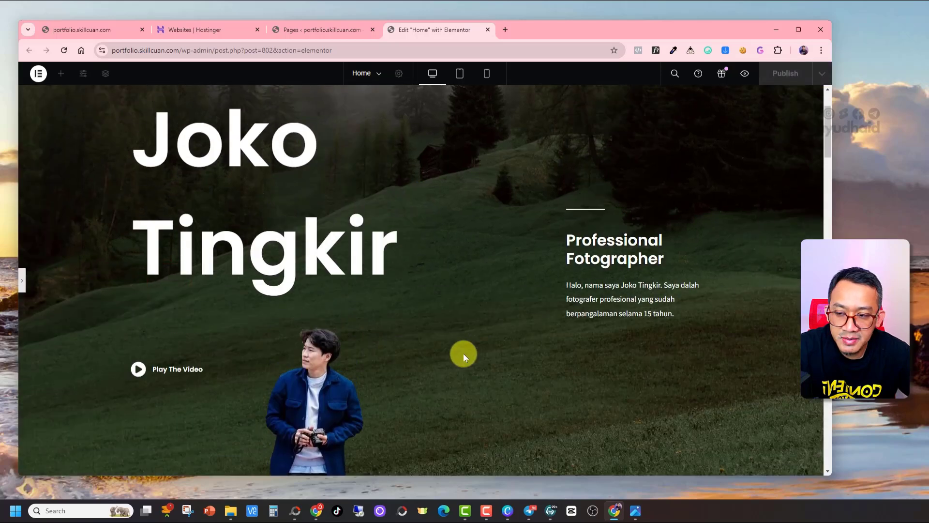
scroll(463, 353, "down", 2)
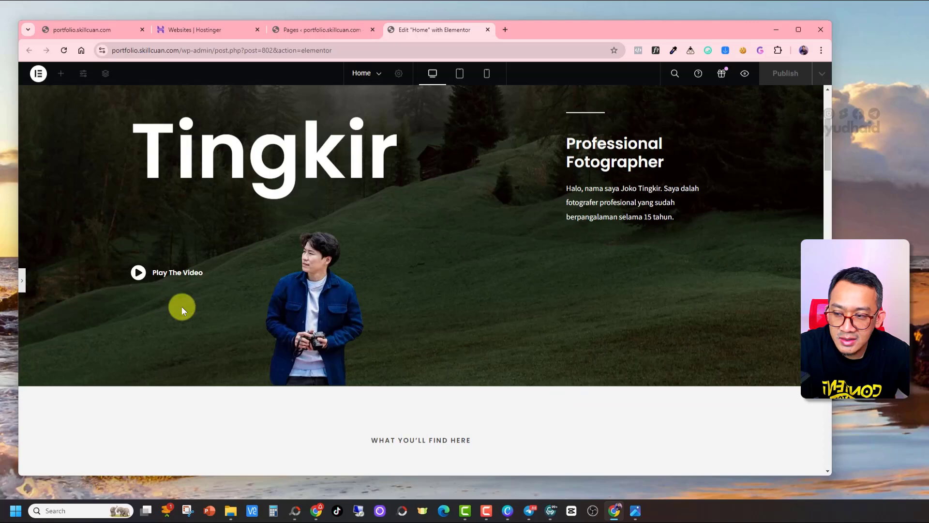
left_click(26, 283)
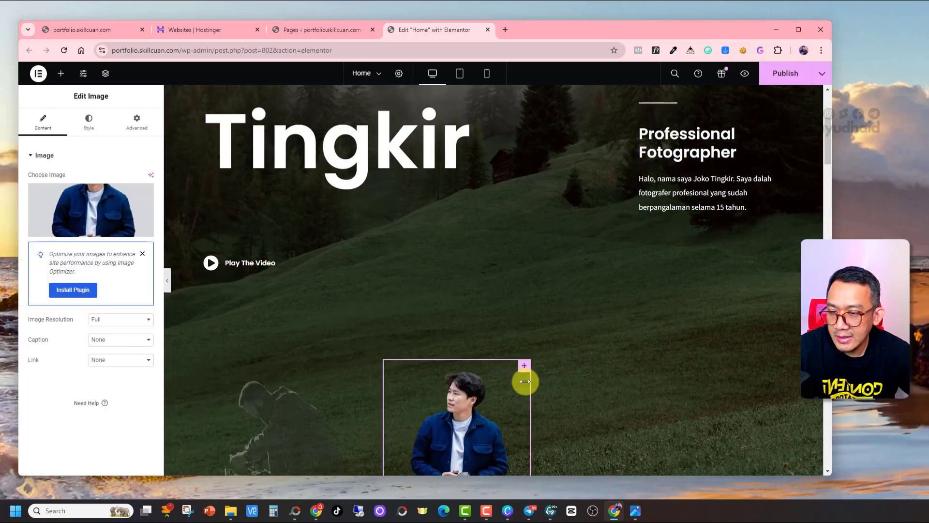
scroll(614, 239, "down", 2)
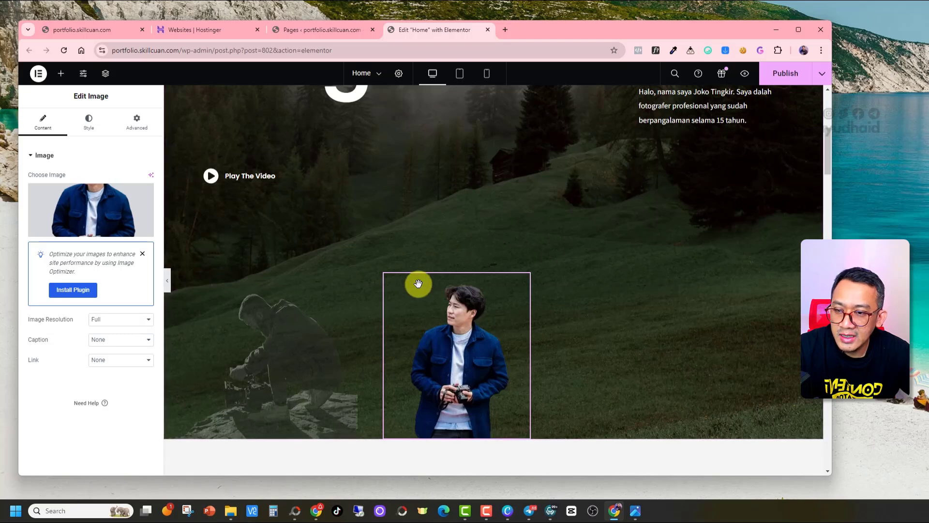
Check the hero and its photographer image in the mobile layout, and return to the desktop layout
left_click(488, 75)
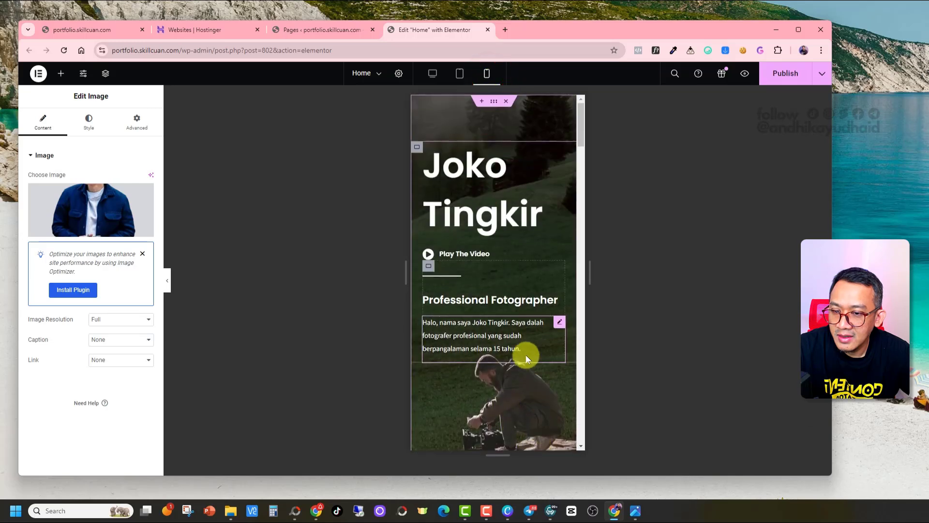
scroll(484, 300, "down", 2)
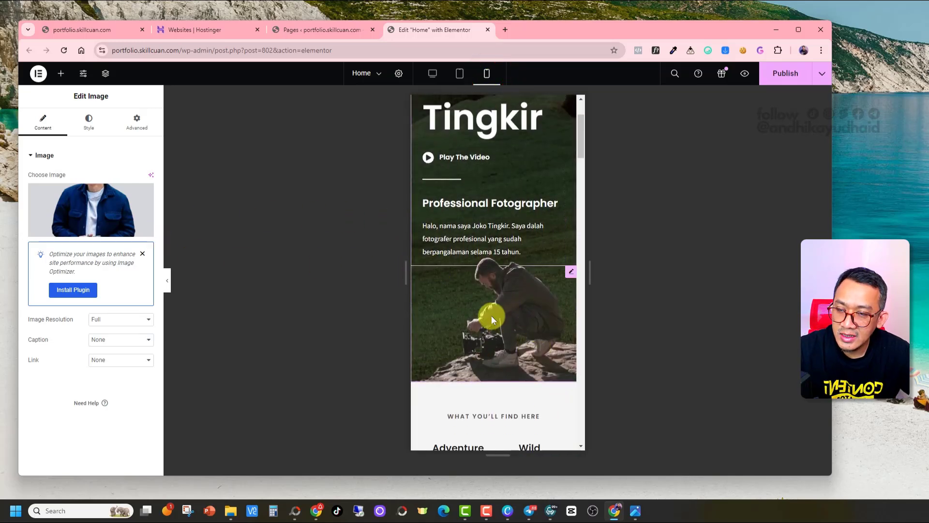
left_click(431, 75)
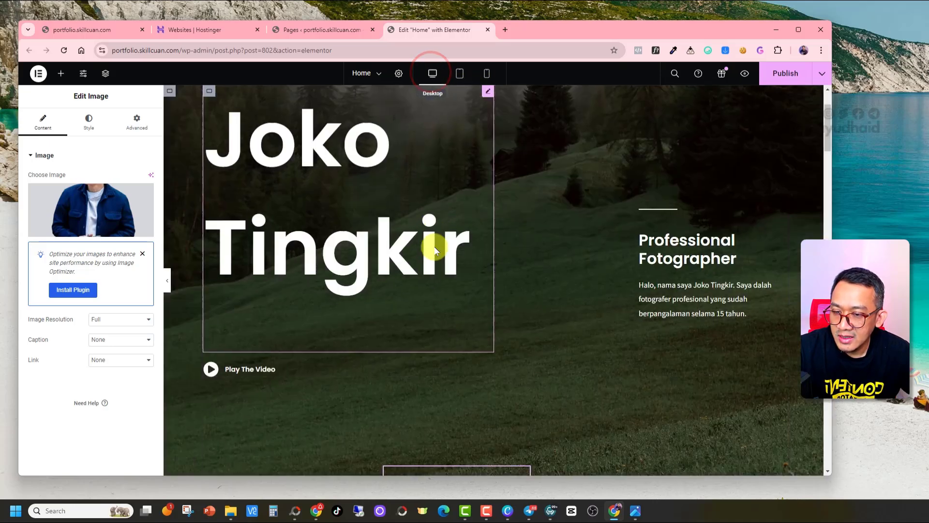
Compare the desktop hero with and without the editing panel, checking the new photographer image and the faded silhouette beside it
scroll(561, 352, "down", 5)
scroll(567, 348, "down", 1)
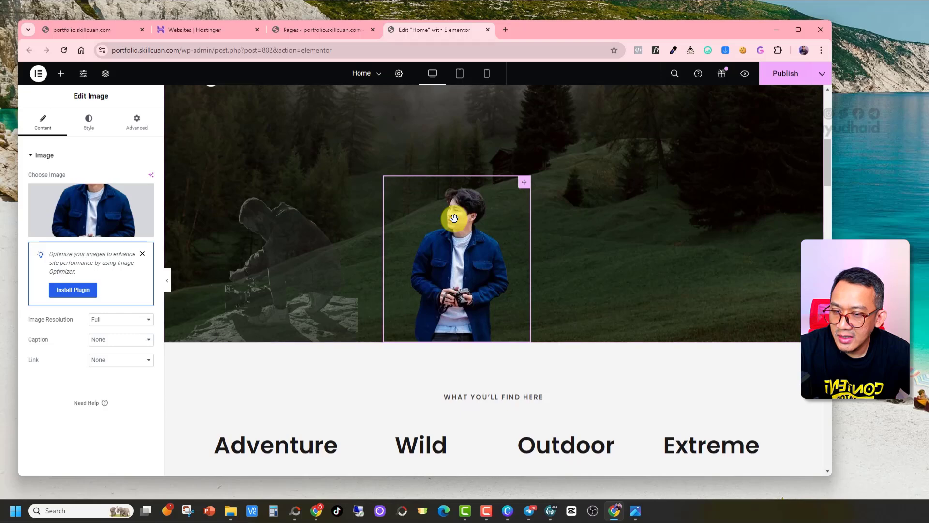
scroll(166, 288, "down", 3)
left_click(167, 285)
scroll(416, 294, "up", 5)
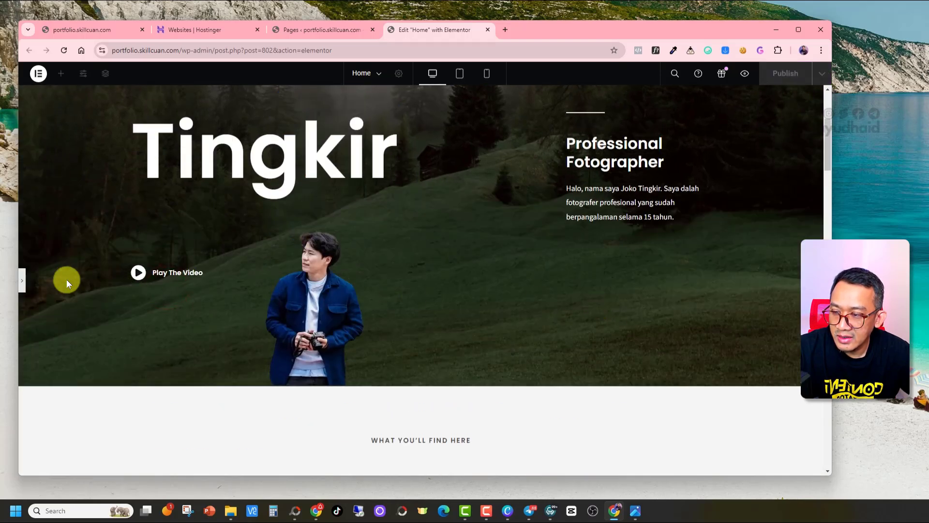
left_click(23, 281)
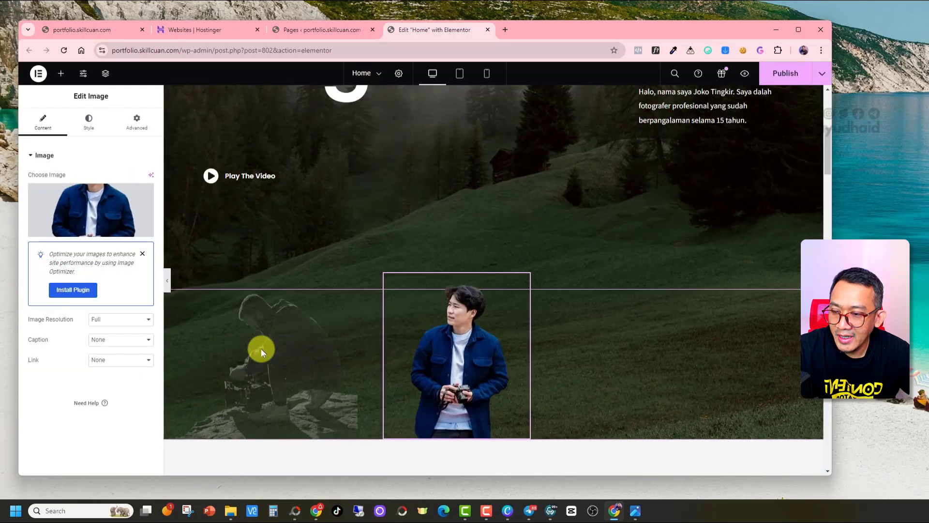
scroll(280, 243, "down", 2)
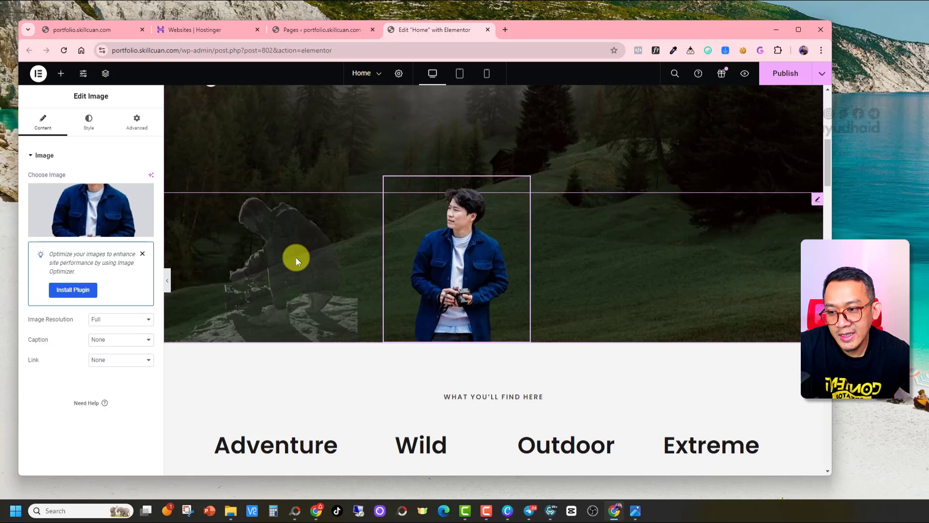
scroll(426, 243, "up", 2)
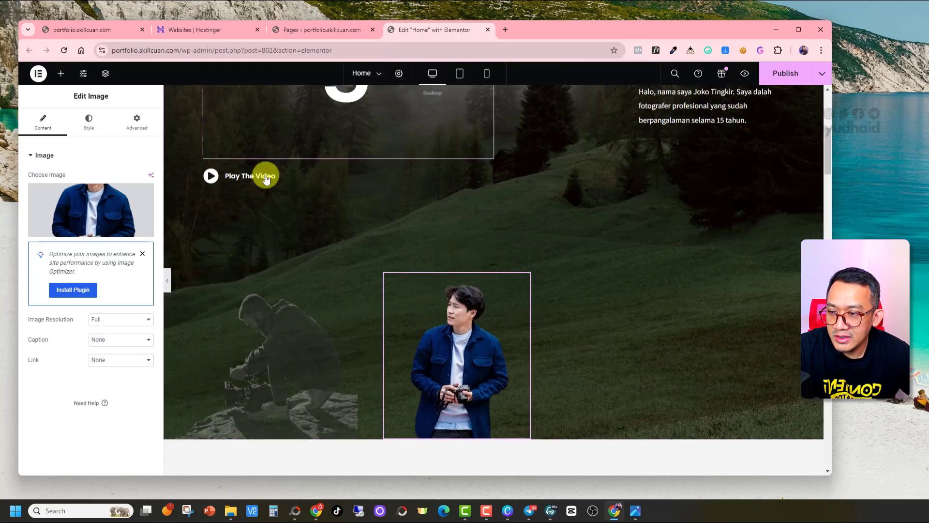
left_click(167, 274)
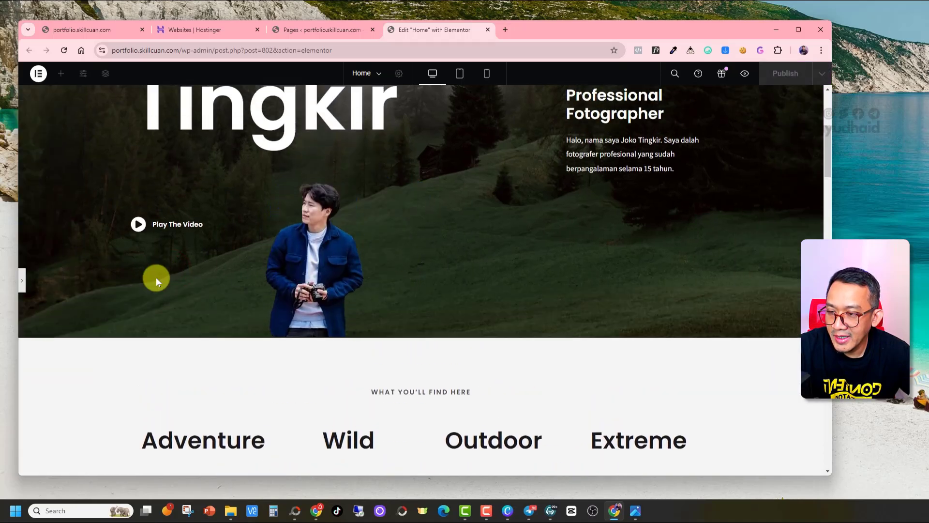
scroll(157, 279, "up", 3)
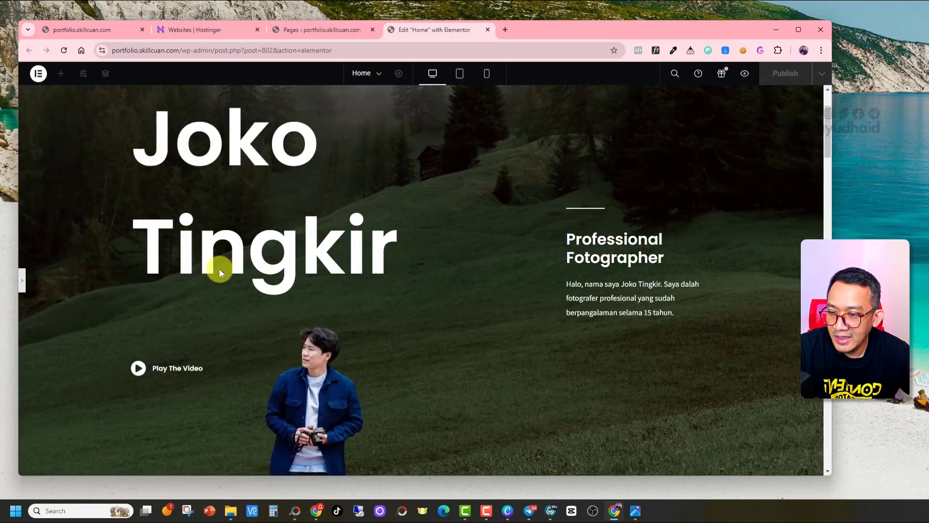
left_click(20, 279)
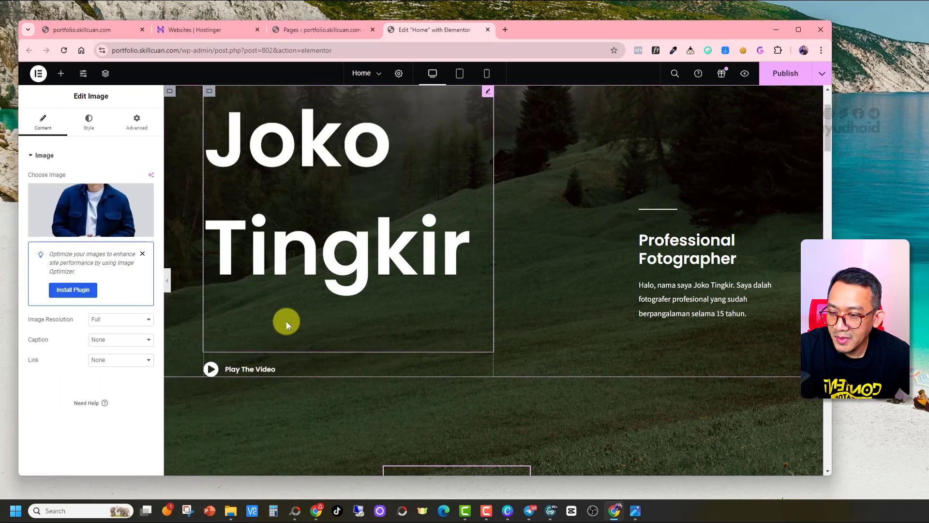
scroll(286, 321, "down", 5)
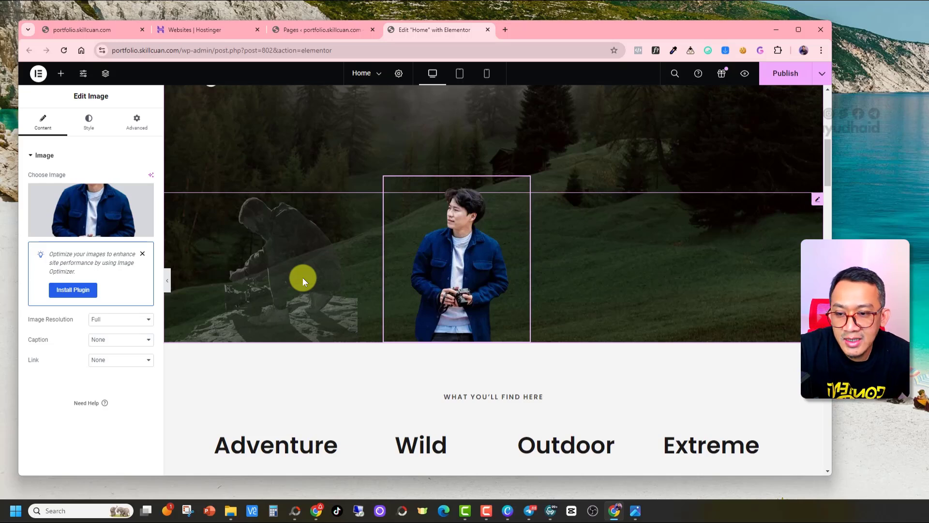
Select the faded photographer silhouette and examine its Advanced layout settings and its place beside the new image
left_click(286, 263)
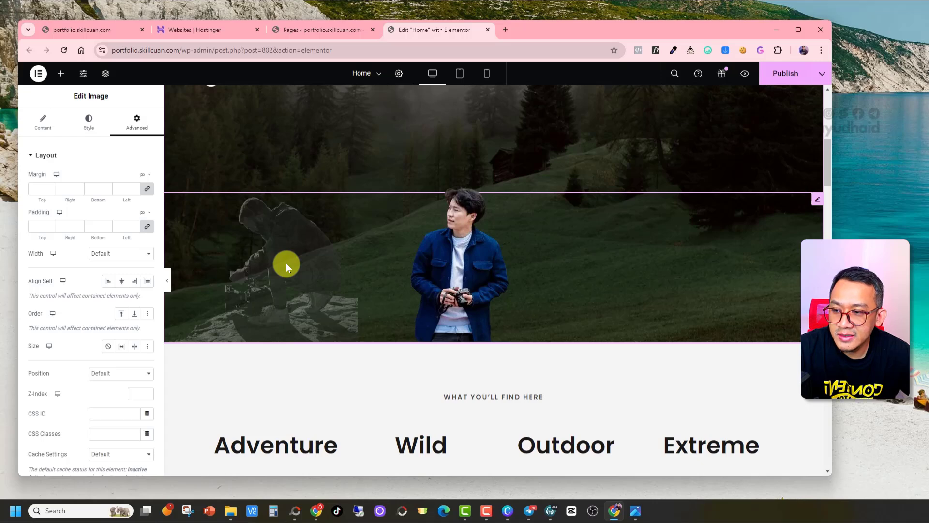
scroll(291, 266, "up", 2)
scroll(315, 269, "down", 3)
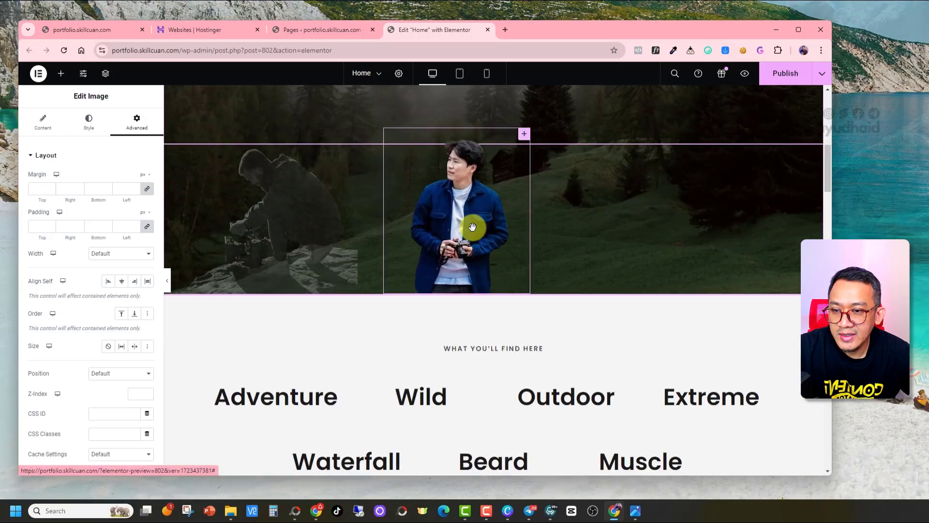
scroll(474, 229, "up", 4)
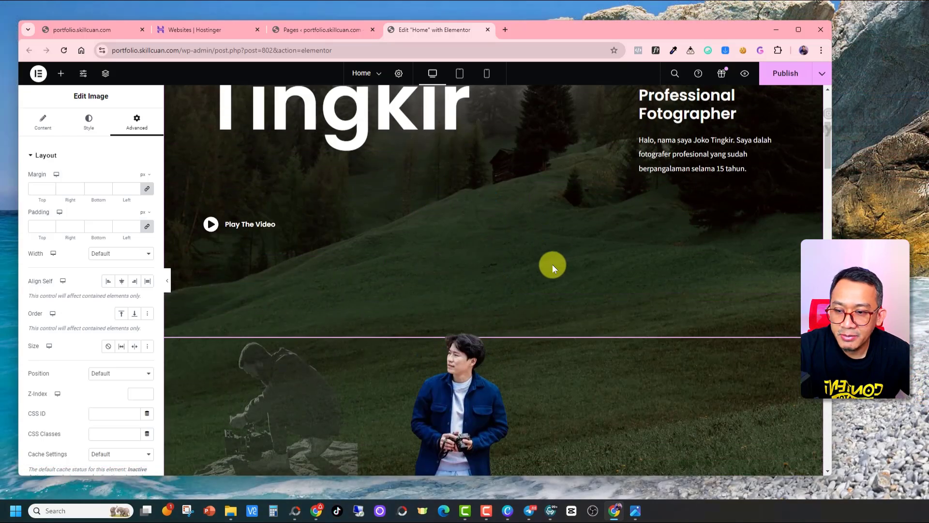
scroll(552, 264, "down", 2)
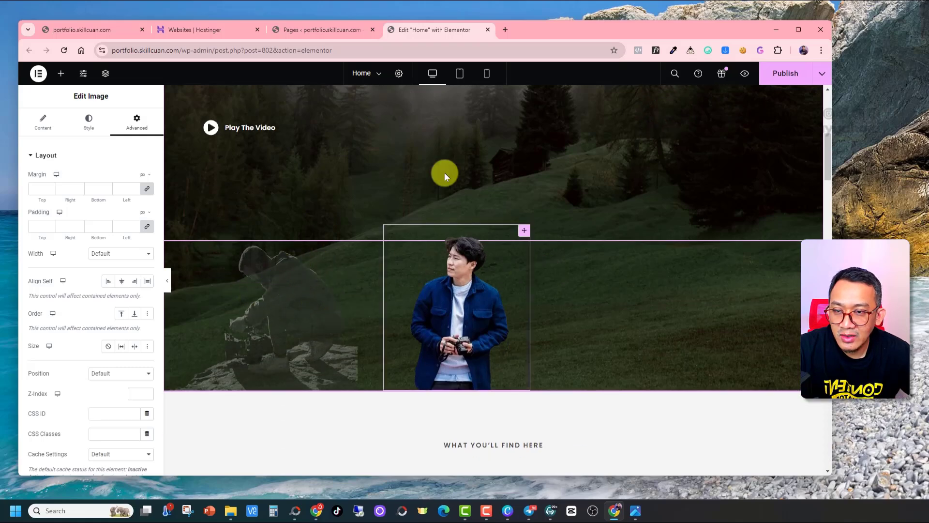
Switch to the mobile layout and examine the kneeling photographer image below the hero text
left_click(487, 73)
scroll(493, 329, "up", 5)
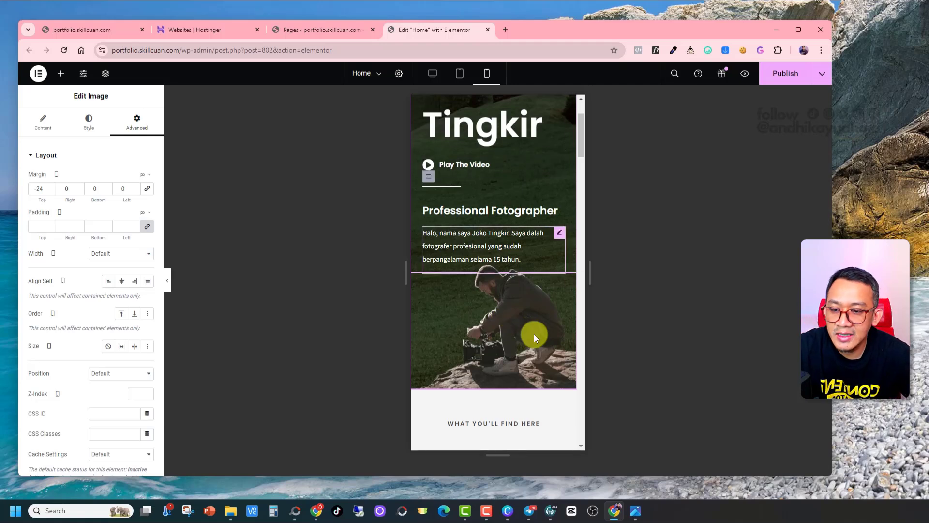
scroll(527, 338, "down", 2)
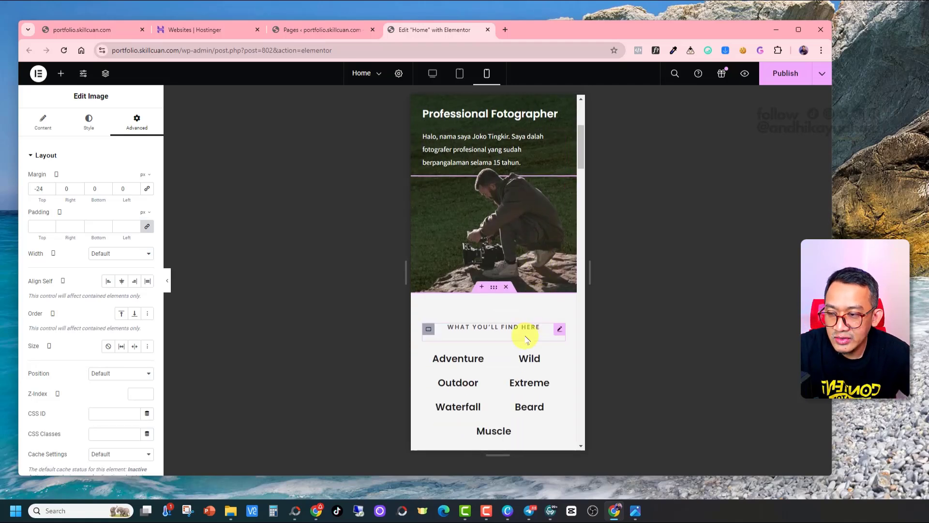
scroll(527, 339, "up", 2)
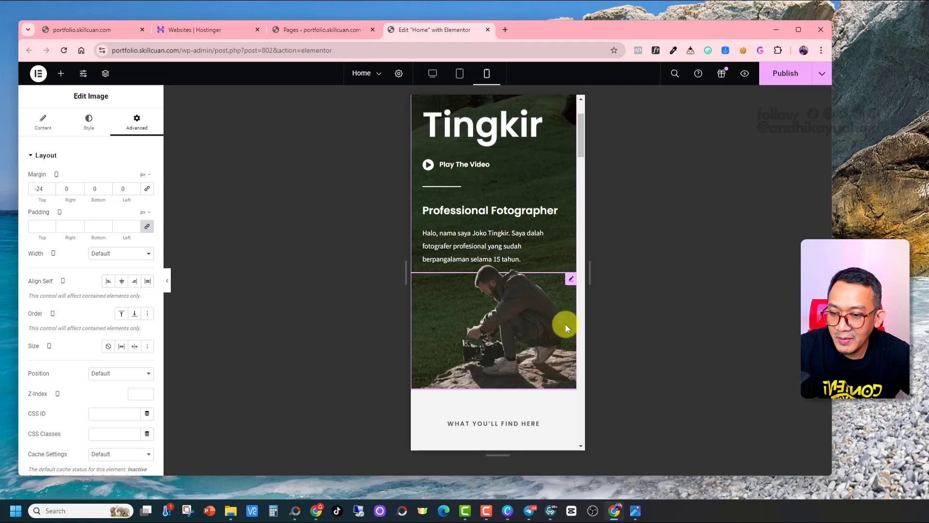
Replace the mobile hero's kneeling photographer image with the media library cut-out of the man in the blue jacket
left_click(515, 300)
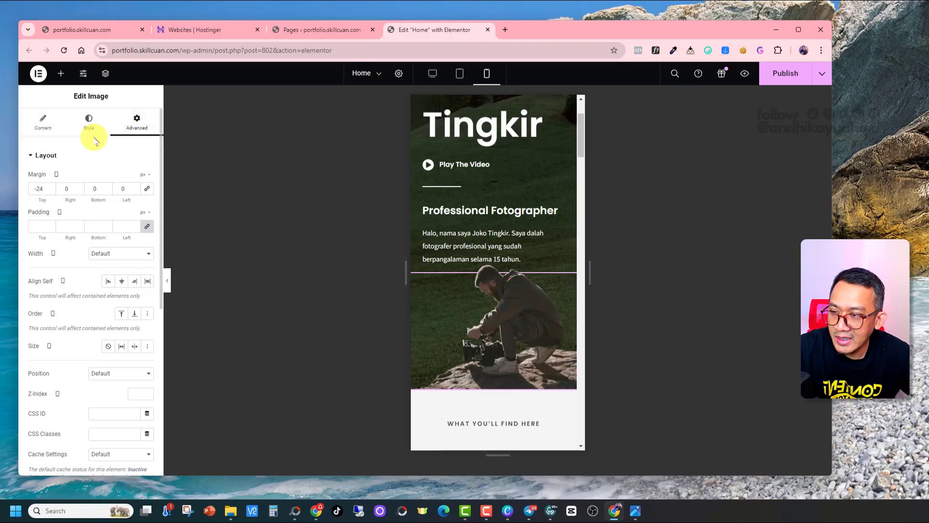
left_click(31, 131)
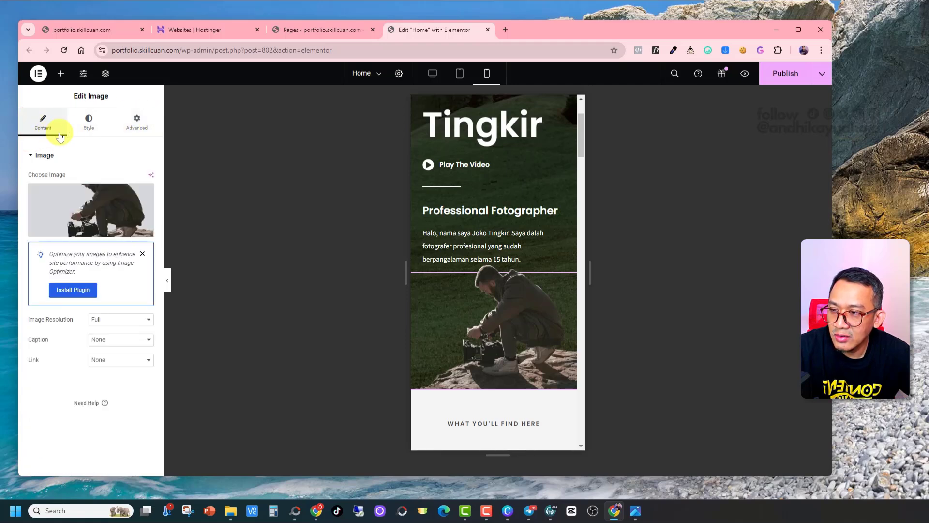
left_click(88, 123)
left_click(136, 123)
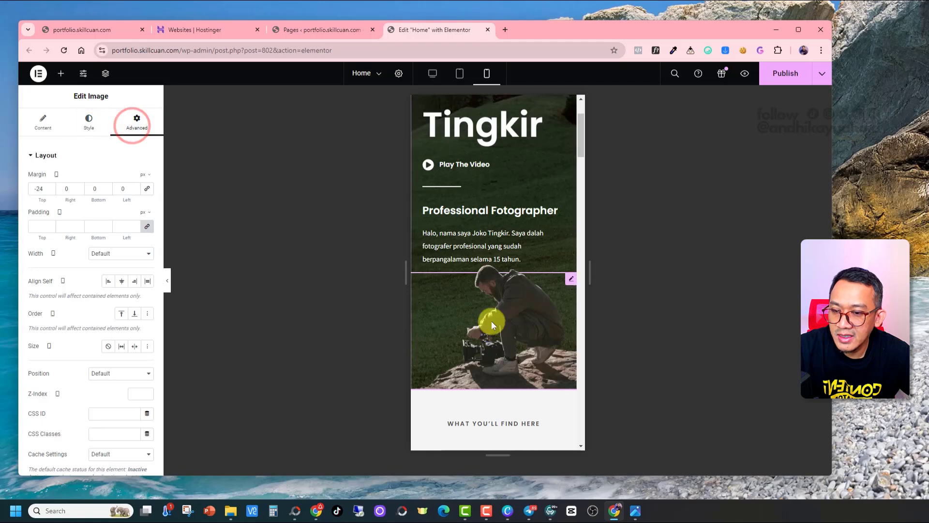
left_click(503, 292)
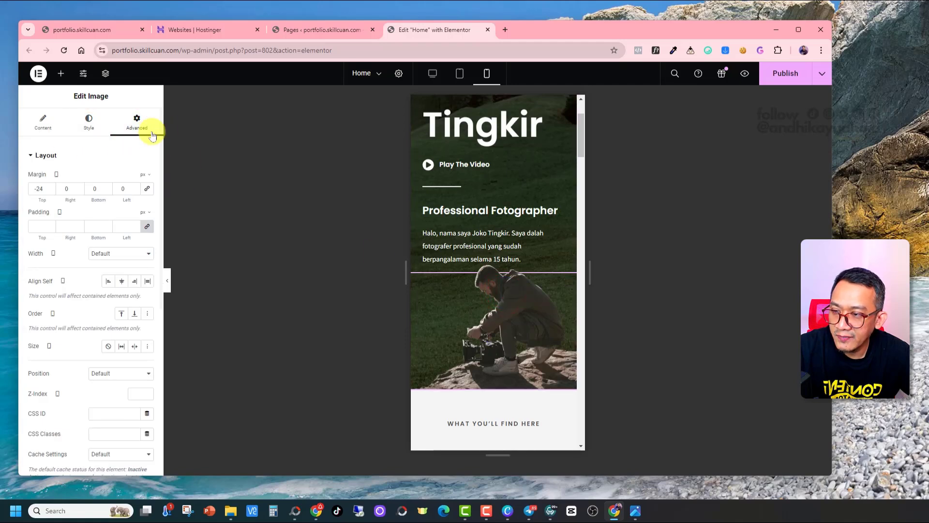
left_click(37, 128)
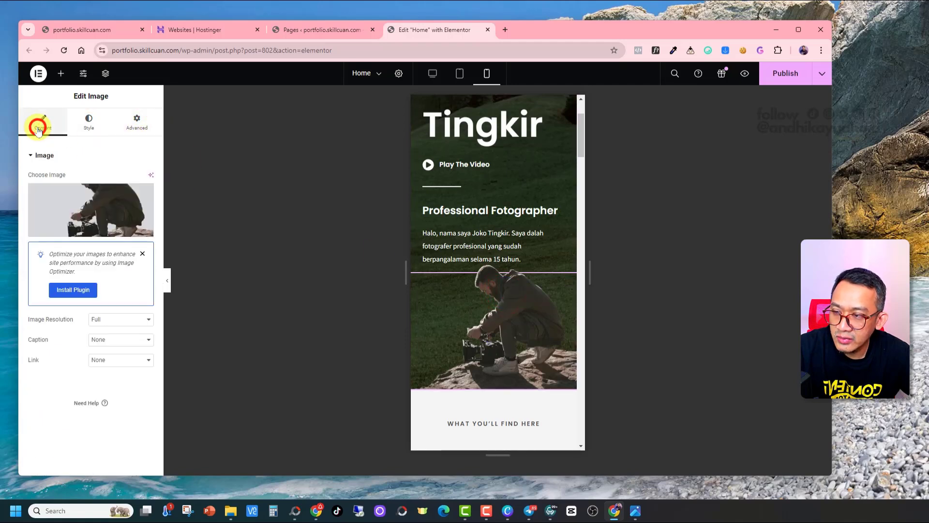
left_click(104, 202)
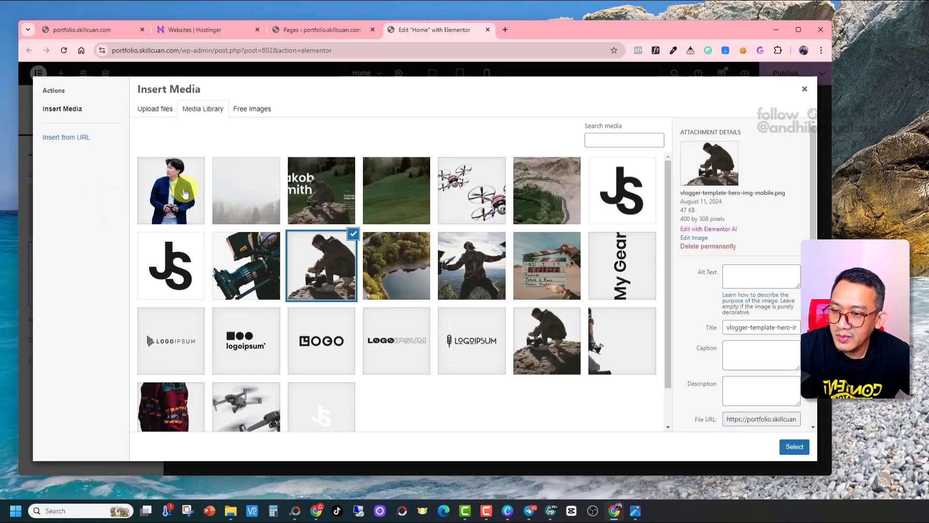
left_click(175, 192)
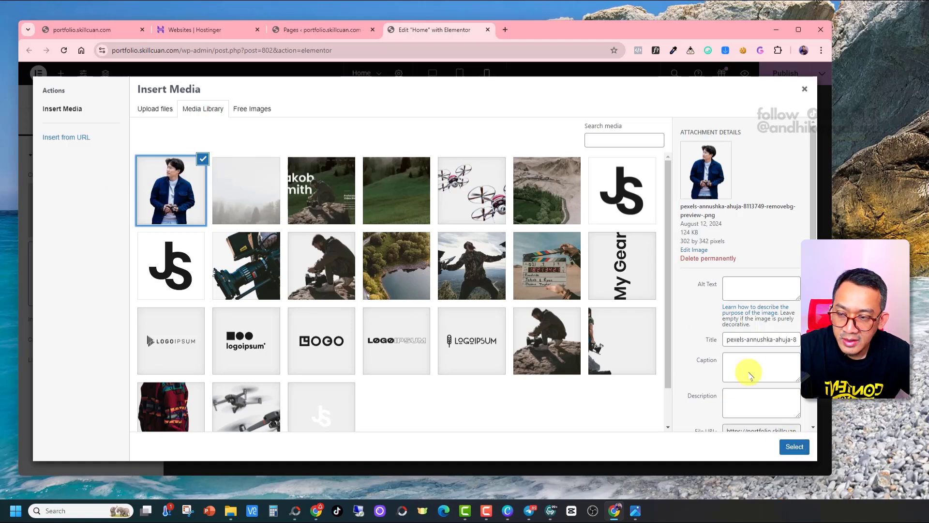
left_click(796, 447)
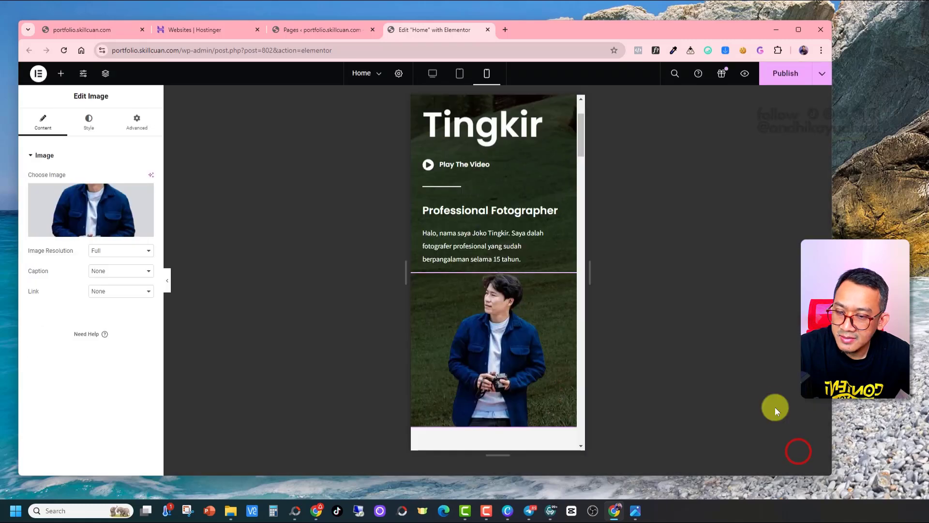
Preview the mobile hero with its new image without the editing panel, and return to editing
left_click(167, 282)
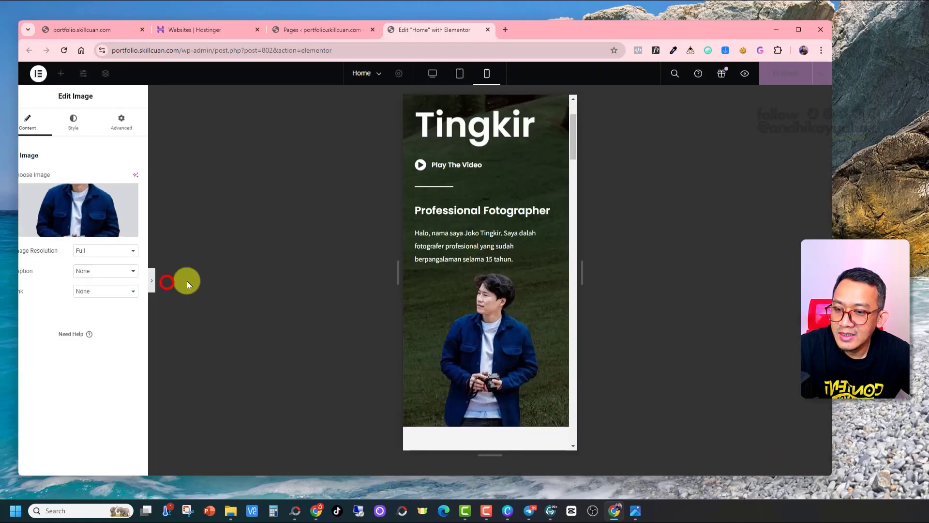
scroll(456, 309, "down", 3)
scroll(458, 308, "up", 3)
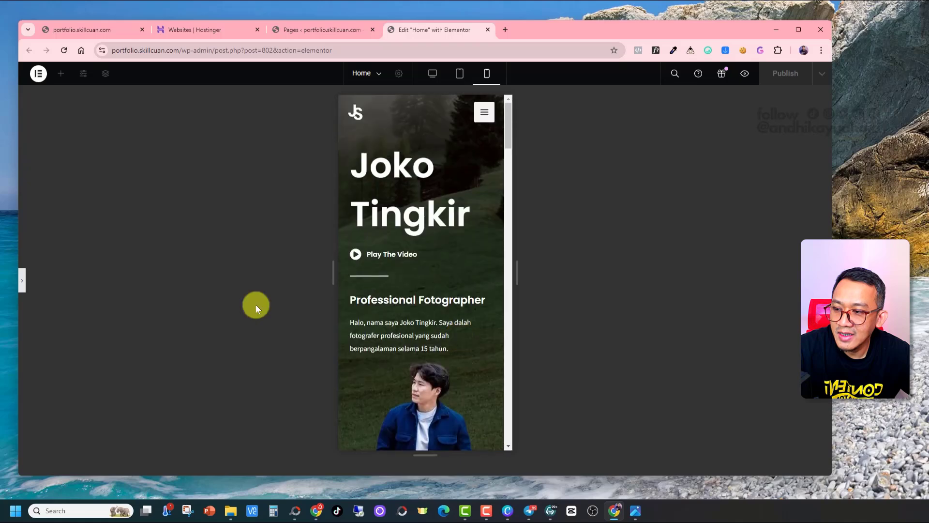
left_click(24, 283)
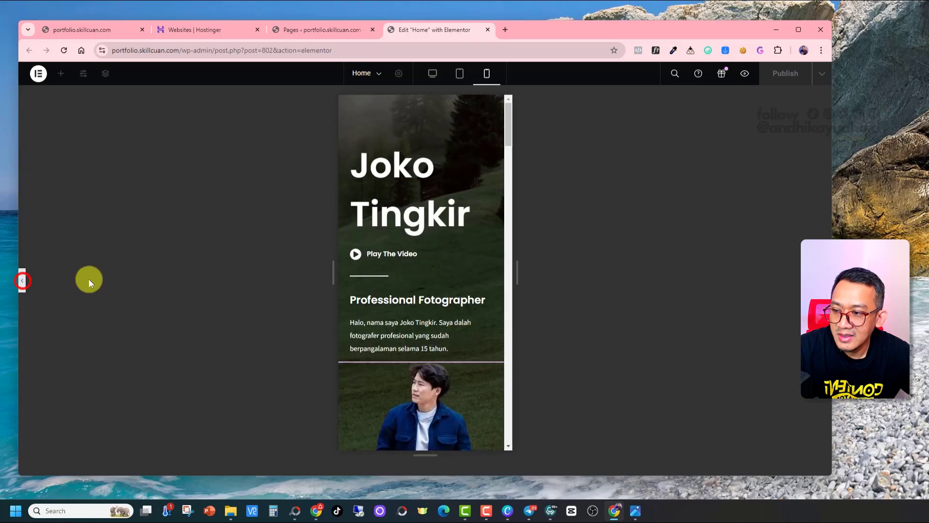
scroll(513, 321, "down", 2)
scroll(520, 328, "up", 2)
scroll(519, 327, "down", 2)
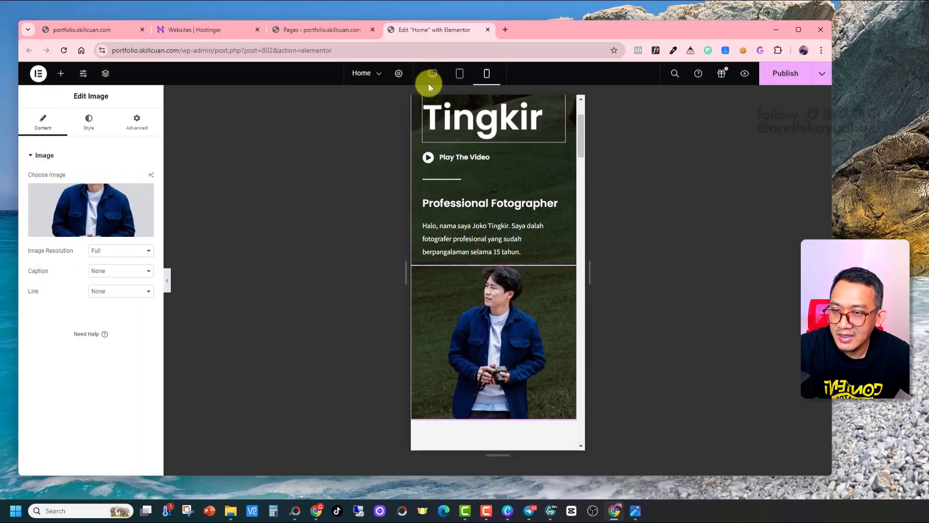
Return to the desktop layout and check the hero's full-colour photographer image and its faded mobile counterpart
left_click(426, 75)
scroll(568, 331, "down", 4)
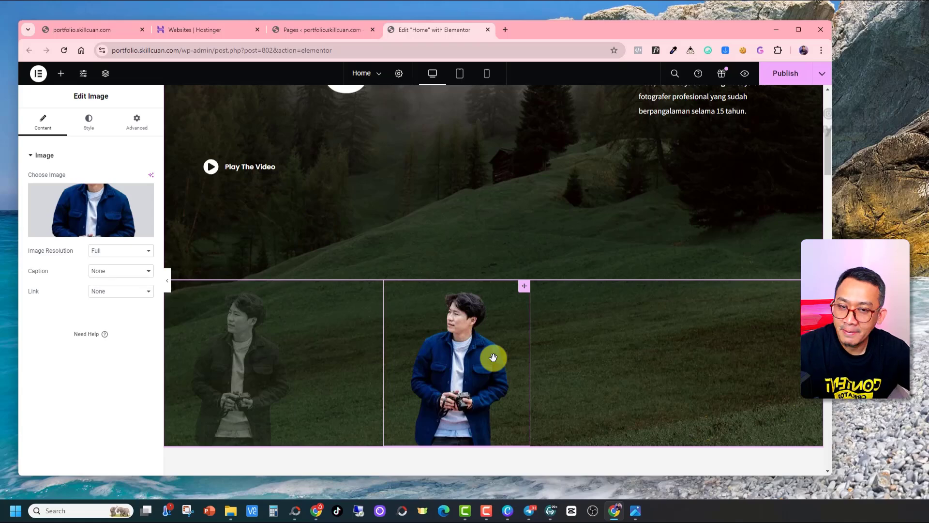
scroll(493, 357, "up", 3)
scroll(491, 358, "down", 4)
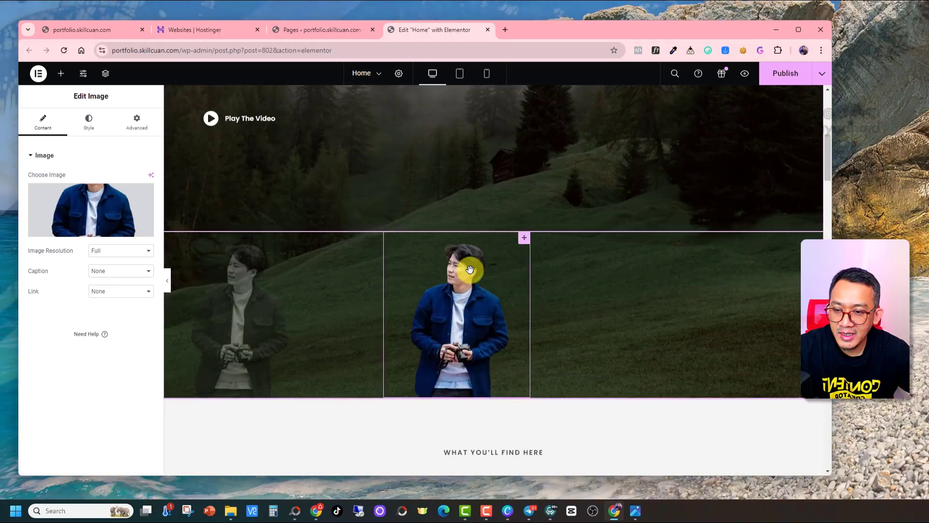
Compare the desktop hero with and without the editing panel to check the faded duplicate beside the photographer image
left_click(166, 281)
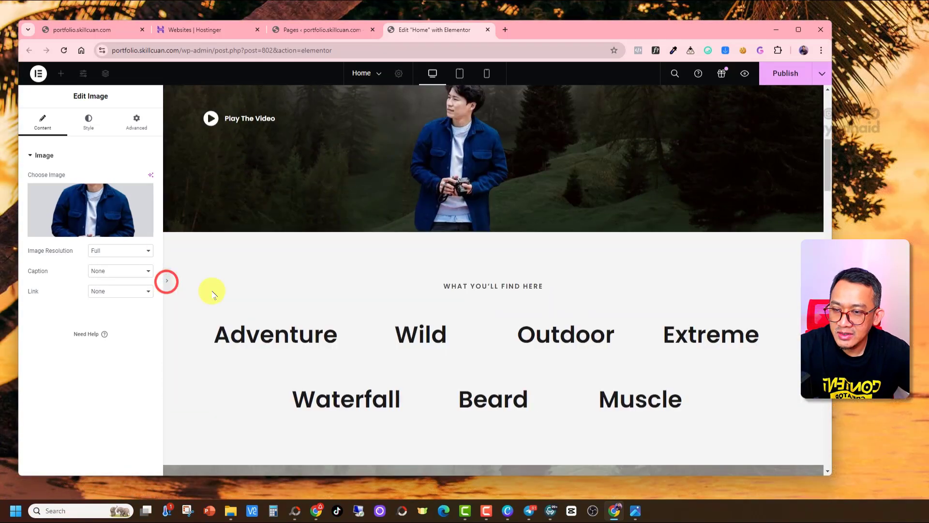
left_click(22, 280)
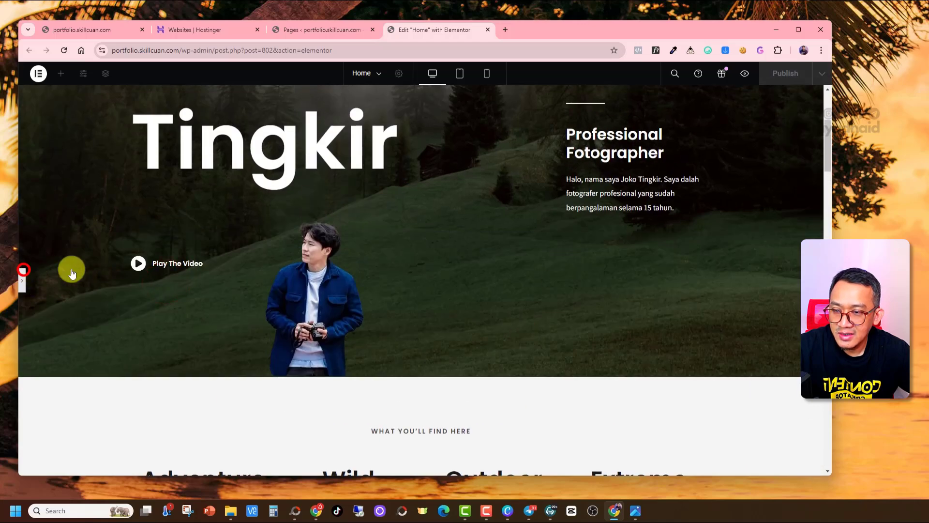
scroll(512, 320, "down", 5)
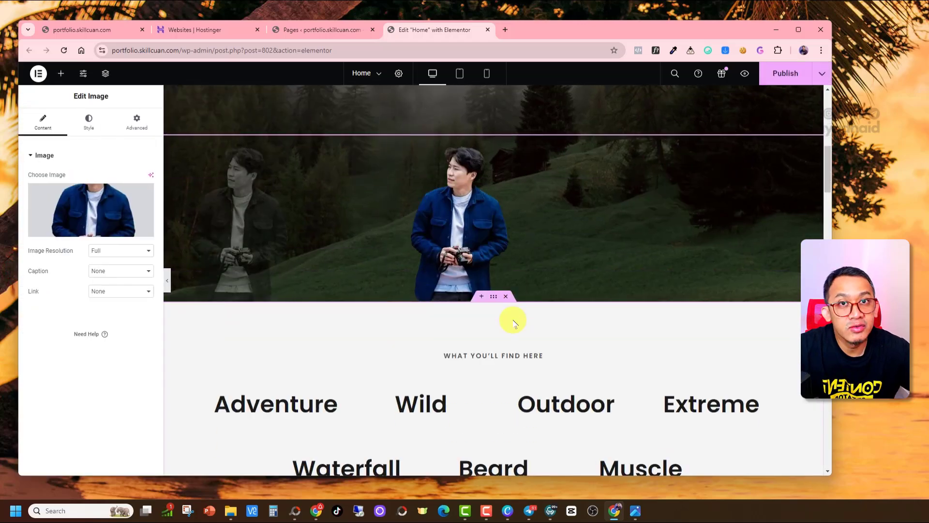
scroll(513, 319, "up", 4)
scroll(512, 319, "up", 1)
scroll(522, 318, "down", 3)
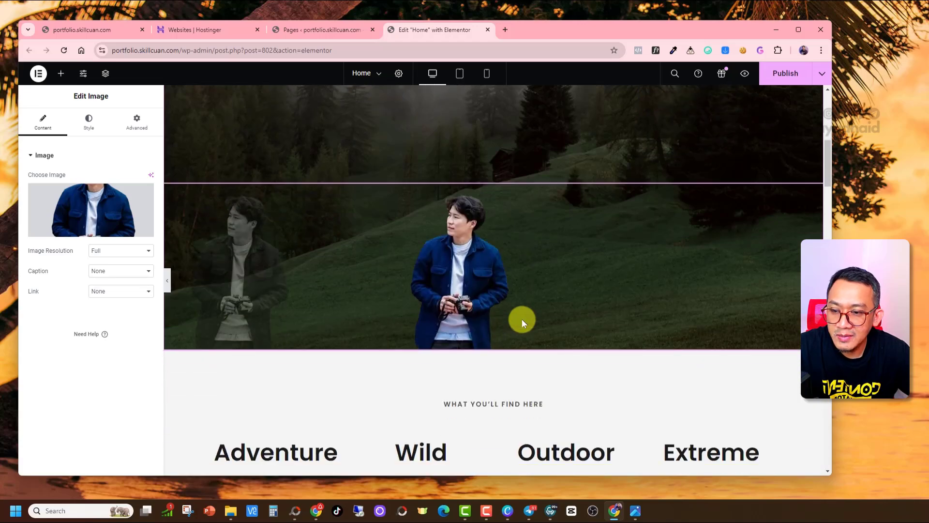
scroll(502, 311, "up", 2)
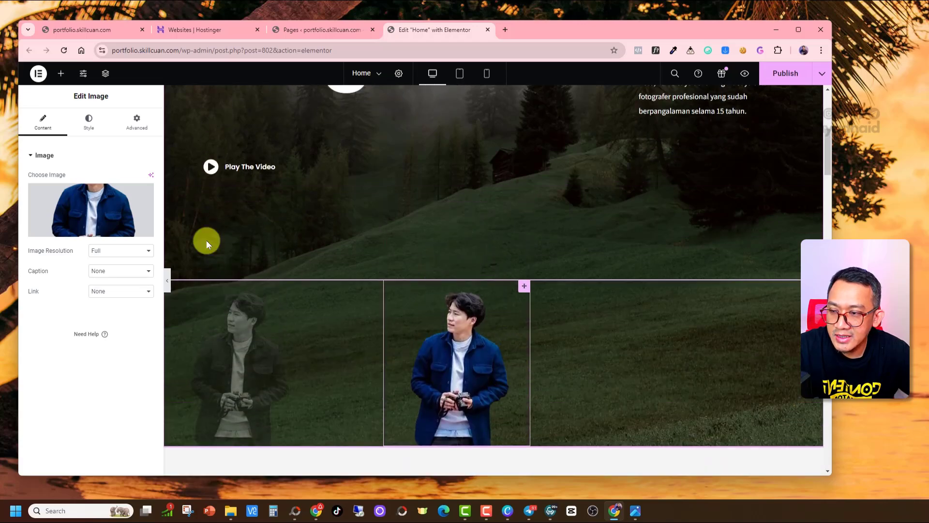
Try a desktop width of 1% on the faded mobile image, and clear the value again
left_click(97, 121)
left_click(145, 122)
left_click(39, 120)
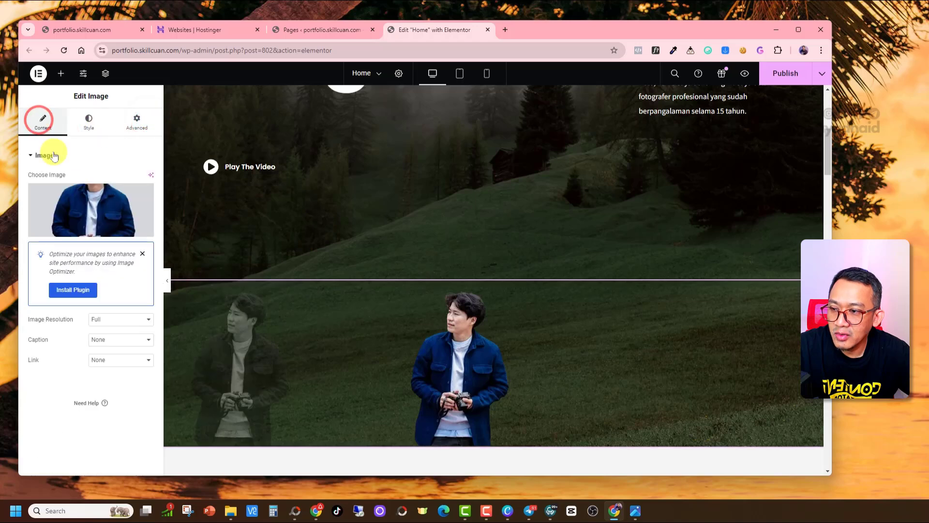
left_click(89, 120)
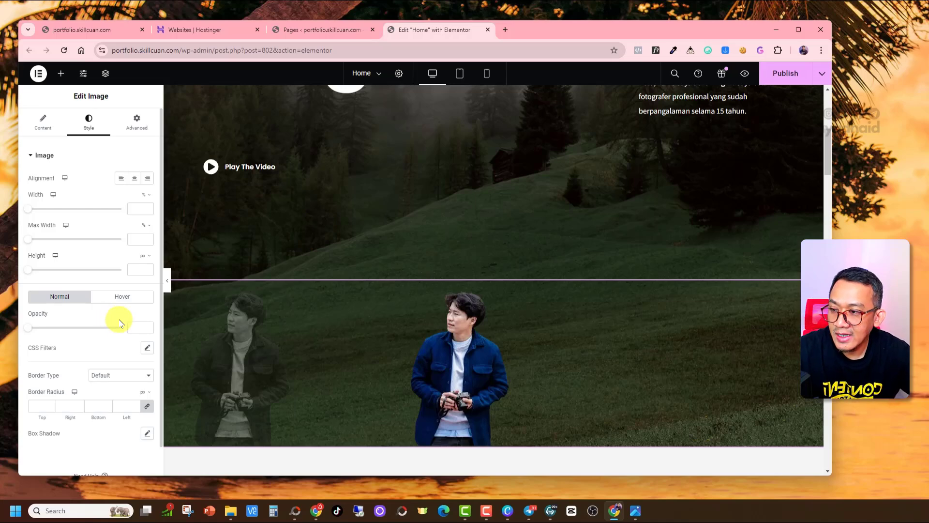
mouse_move(27, 214)
left_mouse_down()
mouse_move(130, 210)
mouse_move(11, 213)
left_mouse_up()
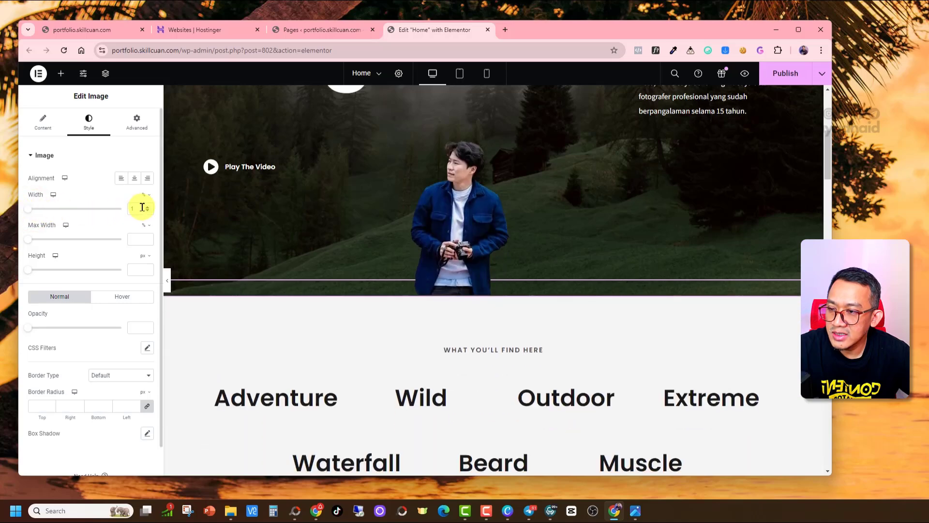
key("BackSpace")
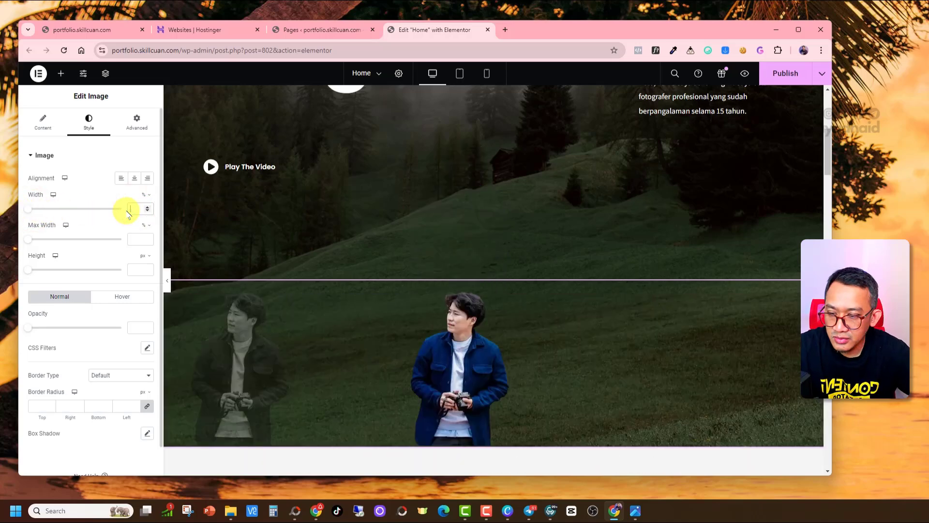
Select the full-colour photographer image and try to enlarge it with its width at the 100% maximum
left_click(442, 319)
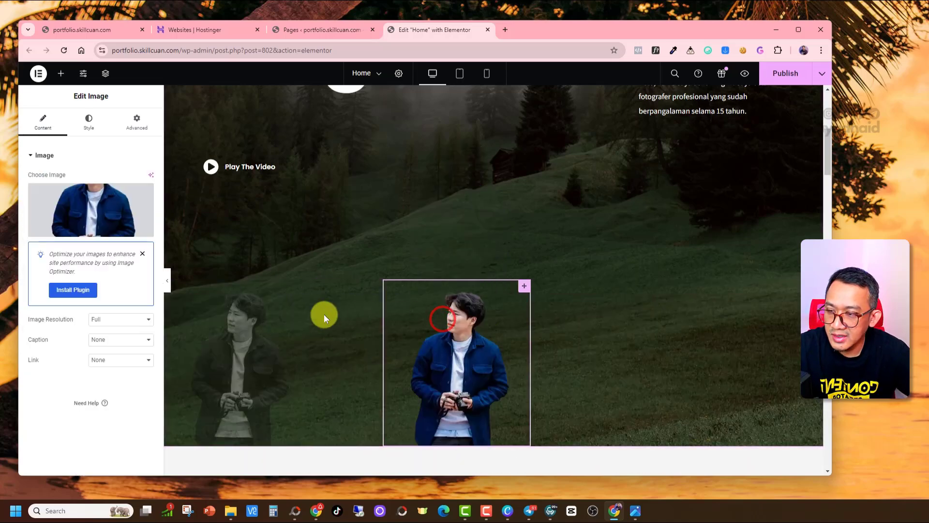
left_click(82, 122)
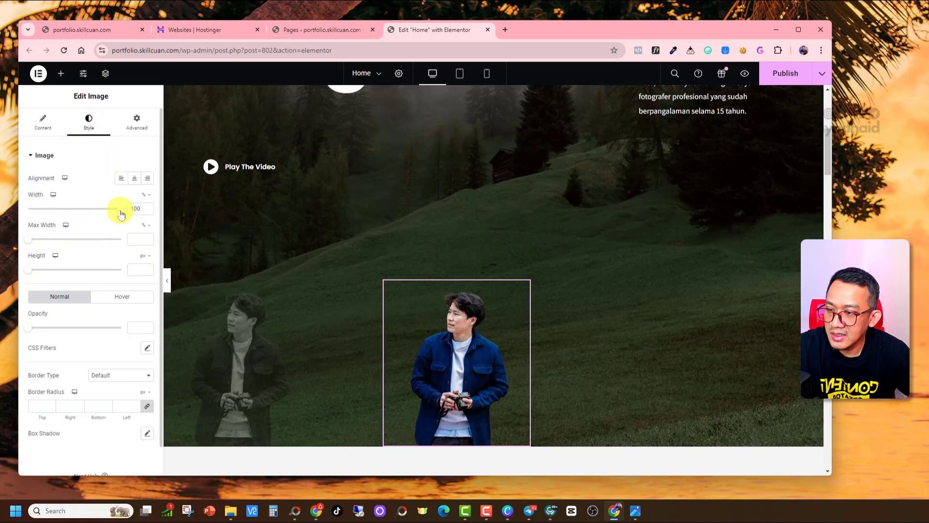
left_click_drag(114, 207, 143, 209)
scroll(457, 344, "down", 1)
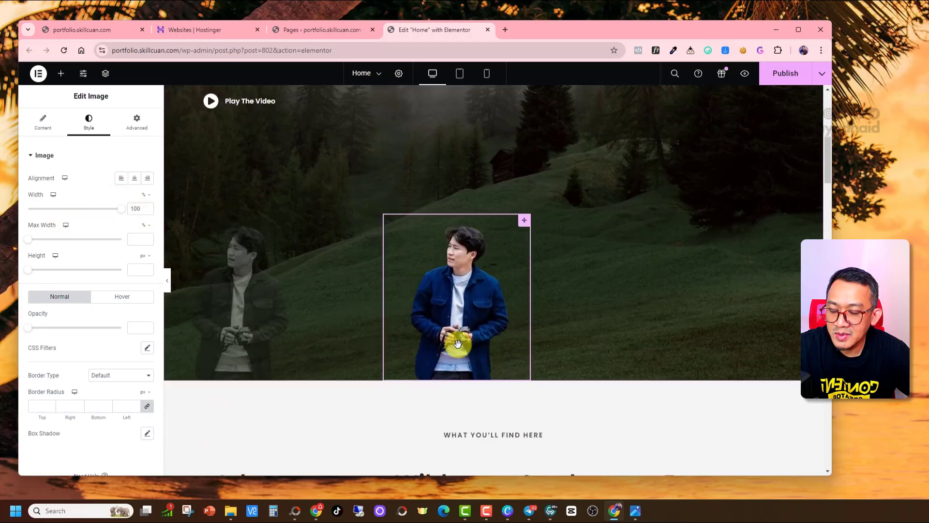
scroll(458, 344, "up", 1)
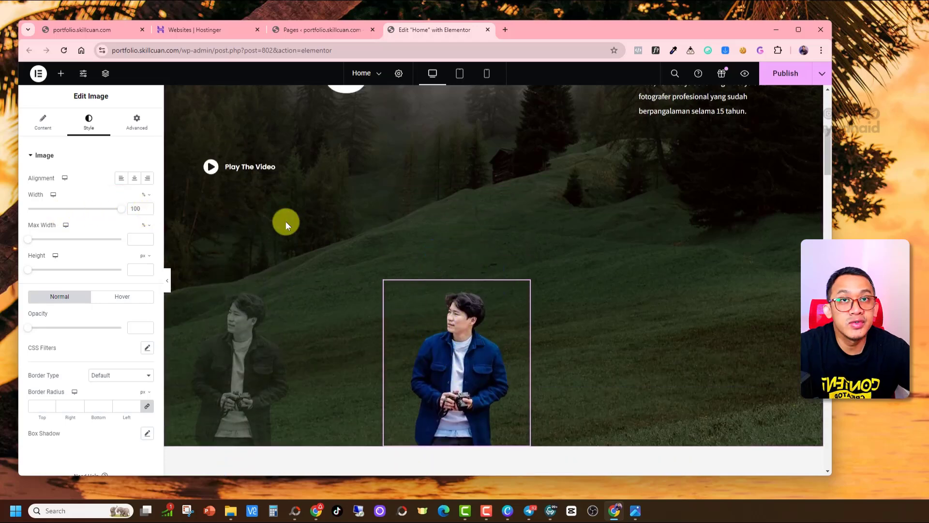
scroll(469, 380, "down", 2)
scroll(481, 326, "up", 1)
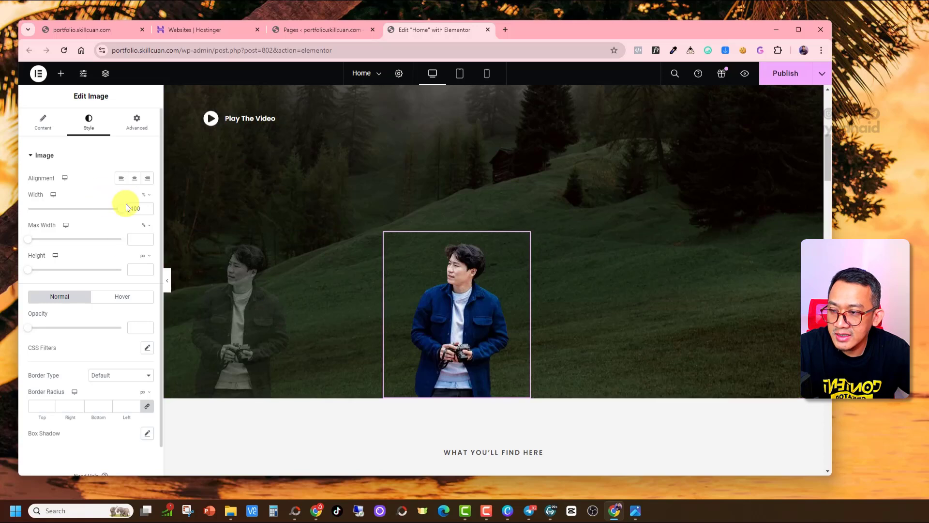
mouse_move(121, 212)
left_mouse_down()
mouse_move(58, 216)
mouse_move(130, 215)
left_mouse_up()
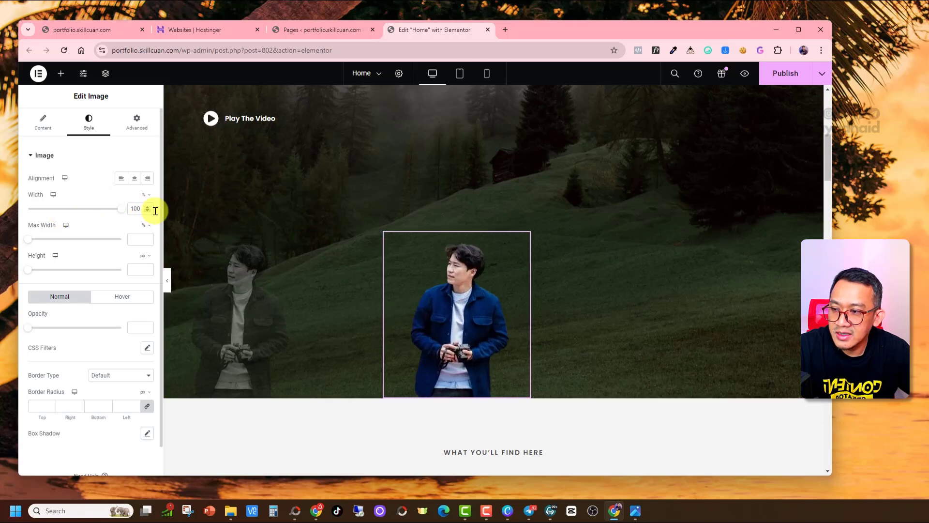
Check the full-colour photographer image's style and advanced settings for size and placement options
scroll(148, 224, "down", 1)
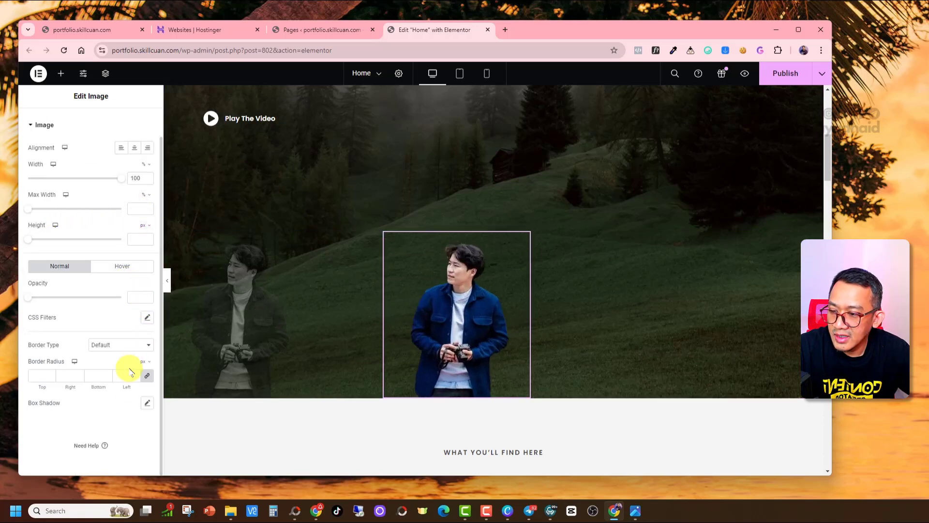
scroll(100, 336, "up", 1)
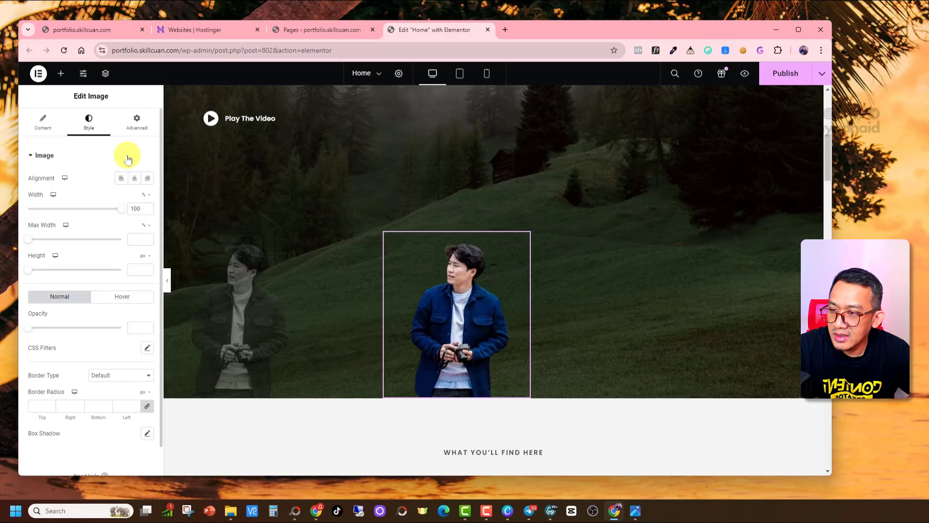
left_click(137, 118)
scroll(133, 189, "down", 6)
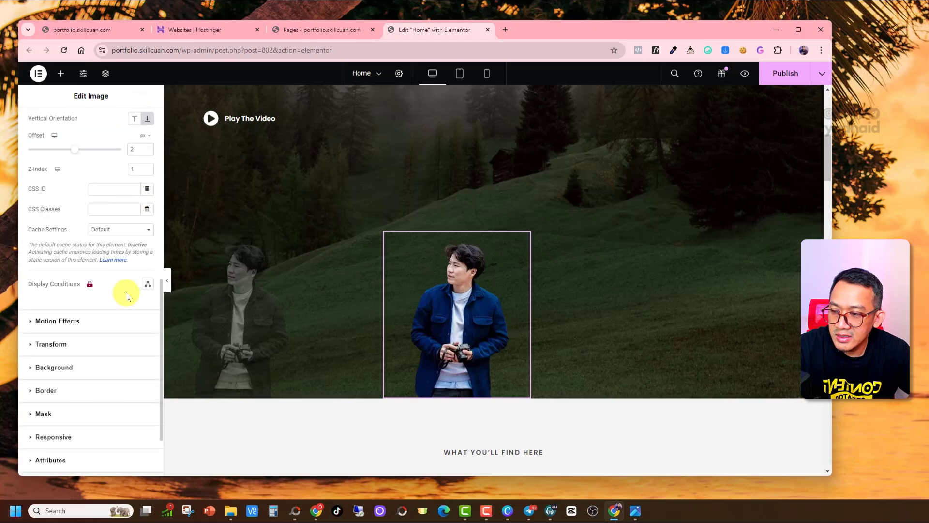
scroll(126, 298, "down", 3)
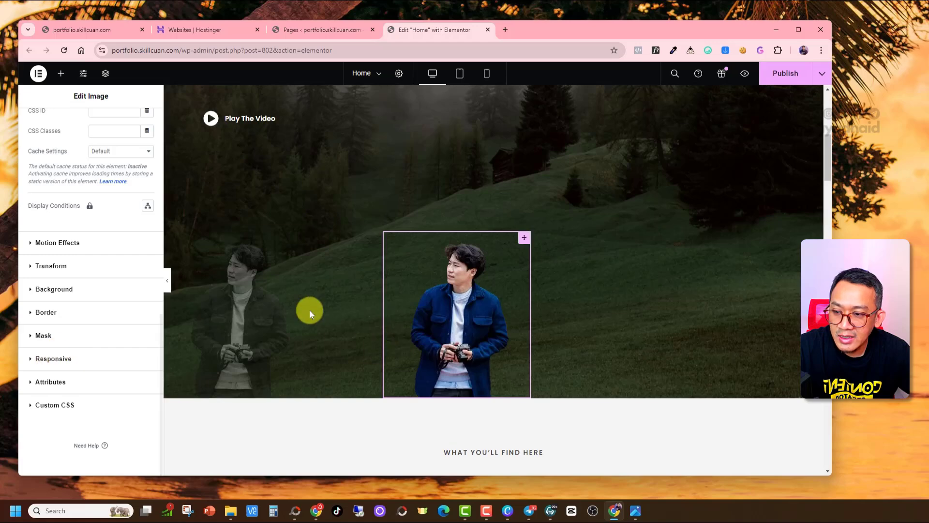
Select the faded mobile photographer image and open its responsive visibility settings
left_click(239, 295)
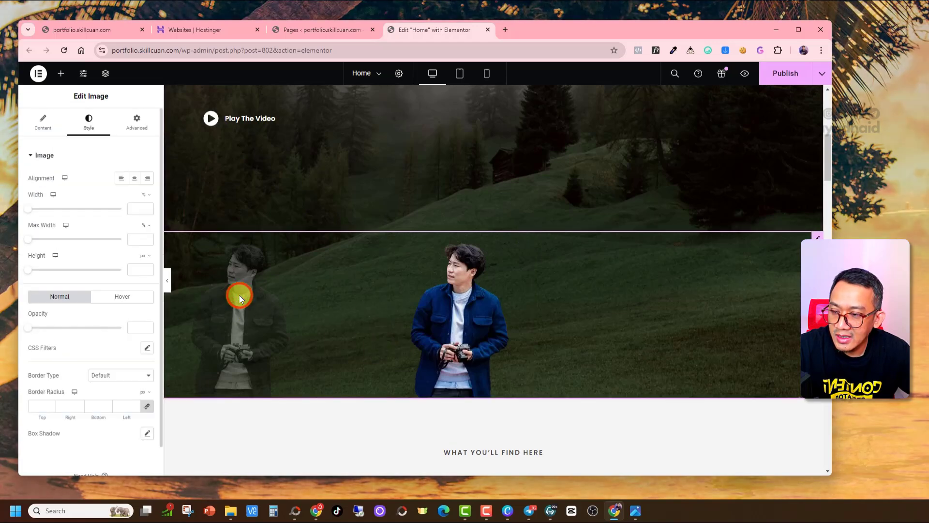
left_click(133, 131)
scroll(110, 272, "down", 10)
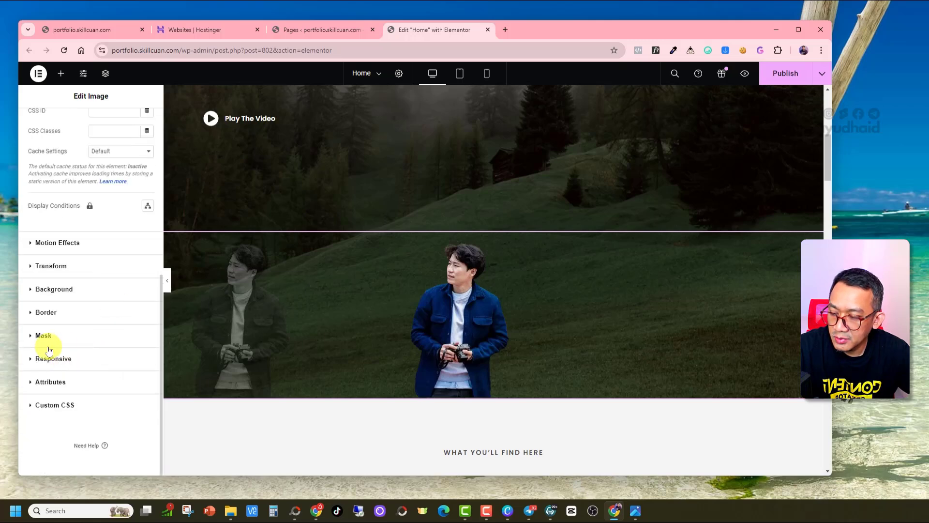
left_click(49, 359)
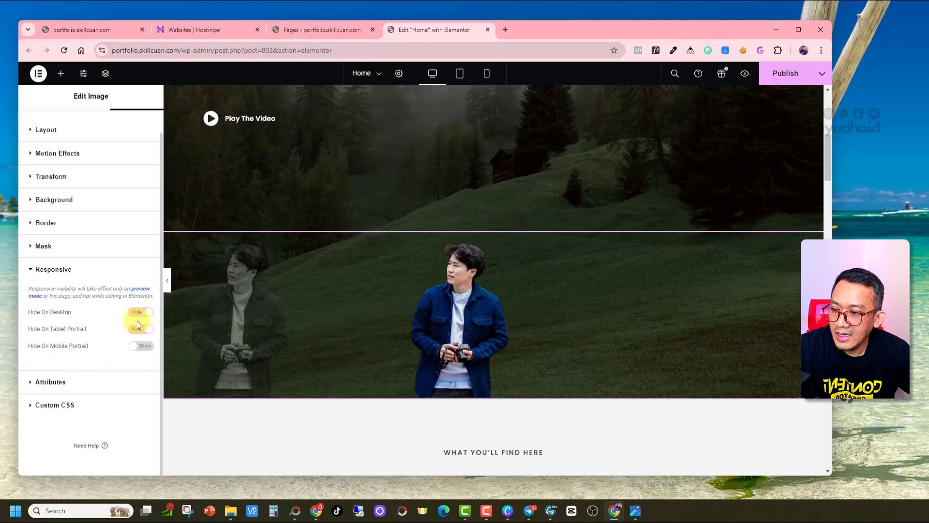
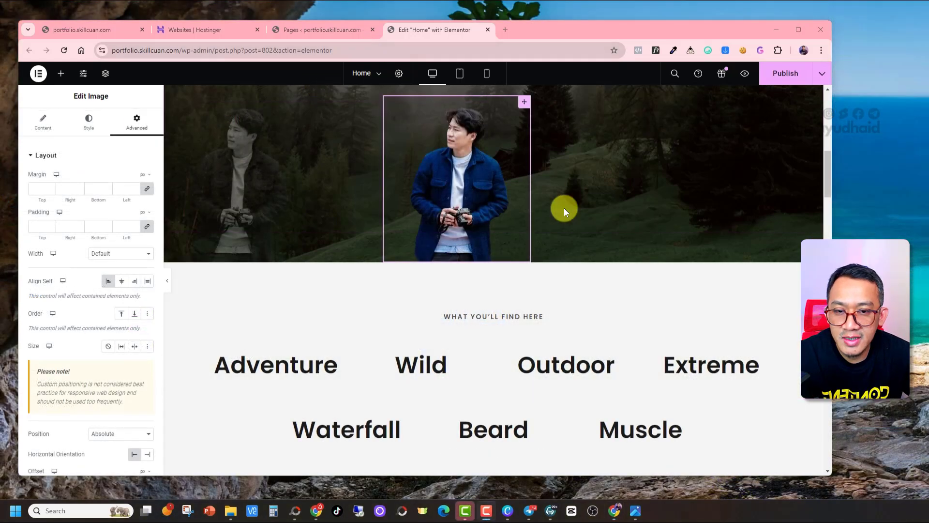
Review the desktop hero from the large name heading and introduction text down to the two photographer images
scroll(564, 207, "up", 10)
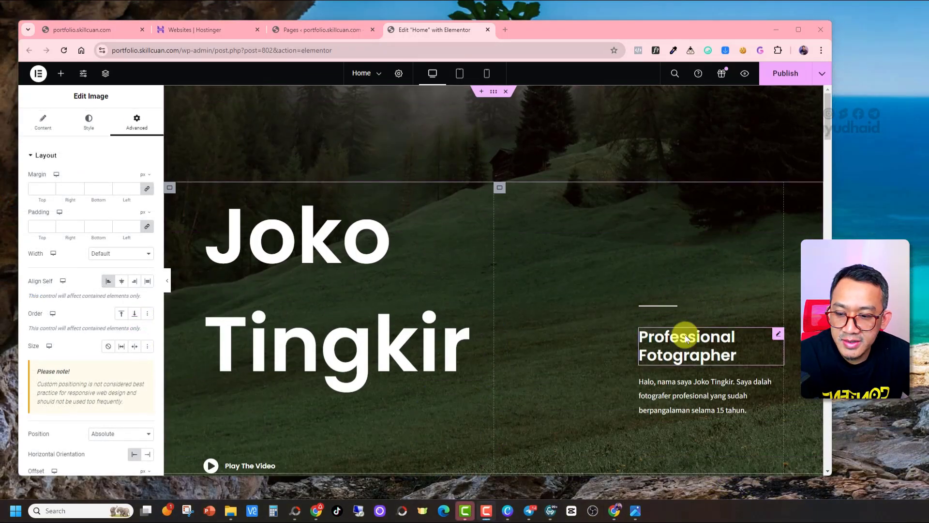
scroll(687, 338, "down", 8)
scroll(580, 341, "up", 4)
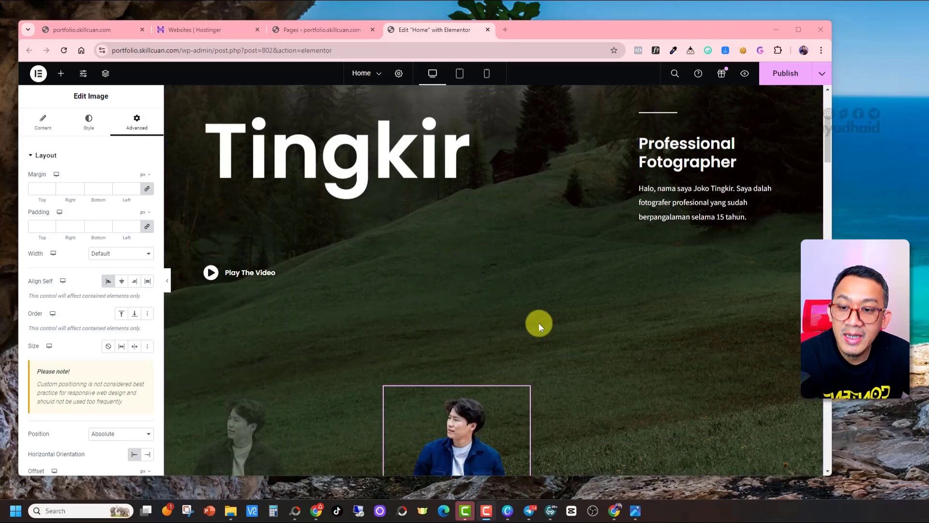
scroll(539, 324, "down", 3)
scroll(578, 328, "up", 7)
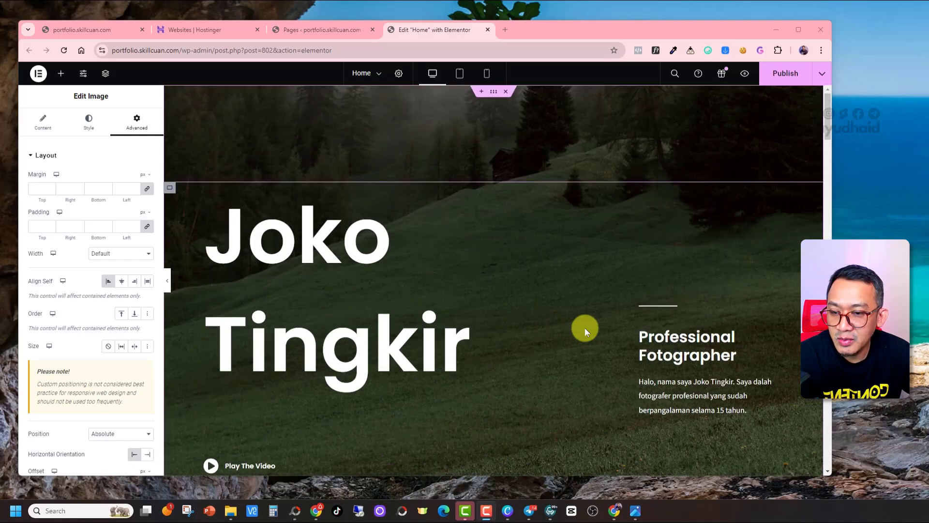
scroll(585, 327, "down", 8)
scroll(584, 327, "up", 4)
scroll(585, 327, "down", 5)
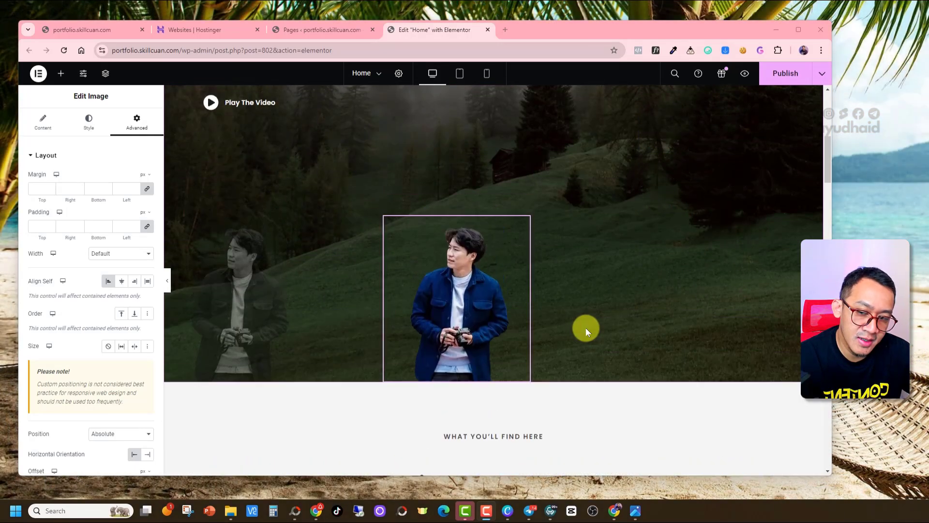
scroll(585, 327, "up", 3)
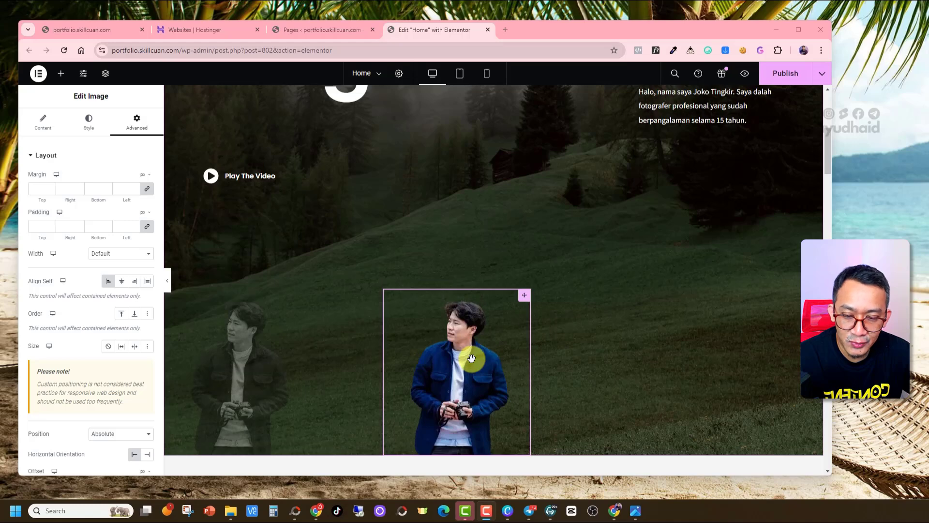
scroll(471, 358, "down", 4)
scroll(587, 257, "up", 8)
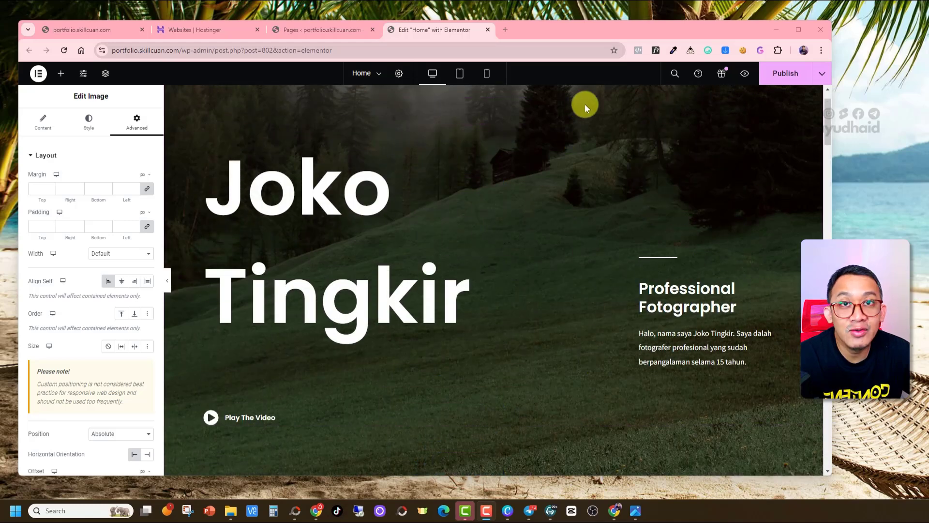
scroll(554, 175, "down", 5)
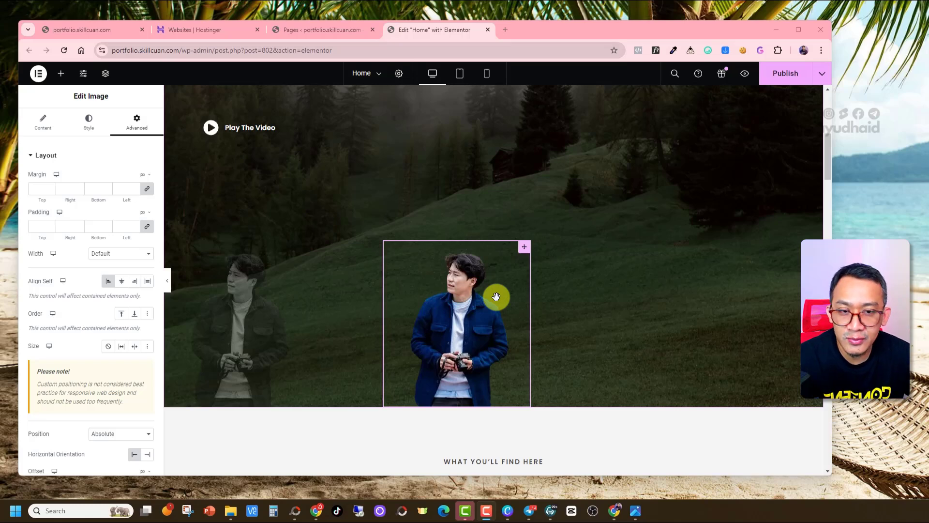
scroll(464, 342, "down", 1)
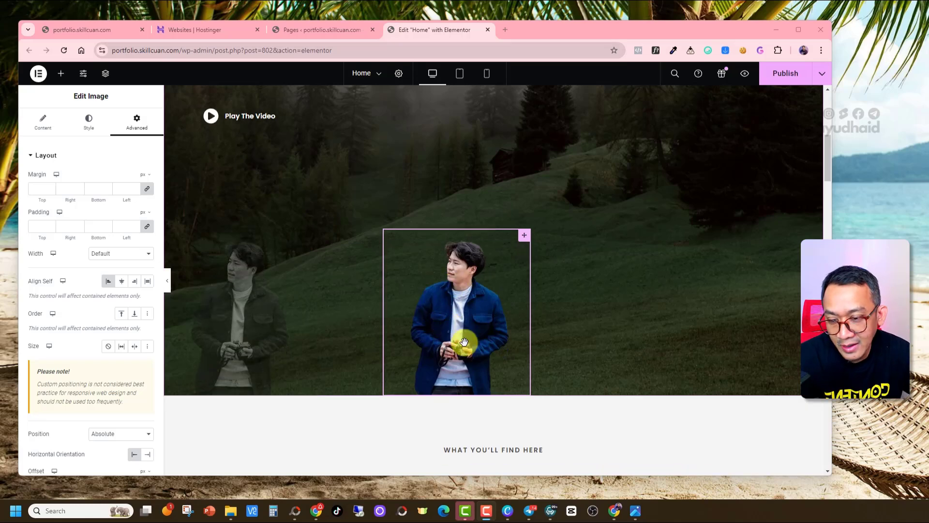
scroll(463, 342, "down", 2)
scroll(623, 257, "up", 7)
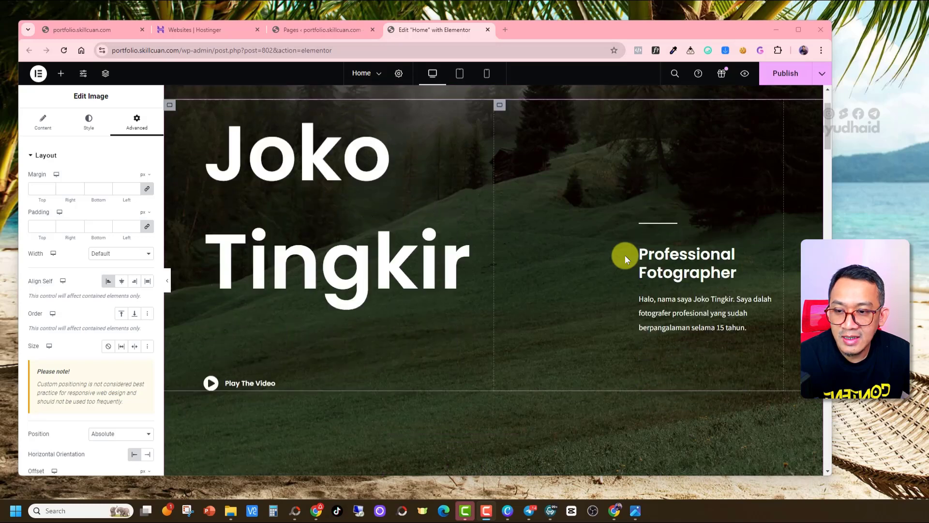
scroll(625, 254, "down", 4)
scroll(617, 258, "up", 5)
scroll(497, 167, "down", 3)
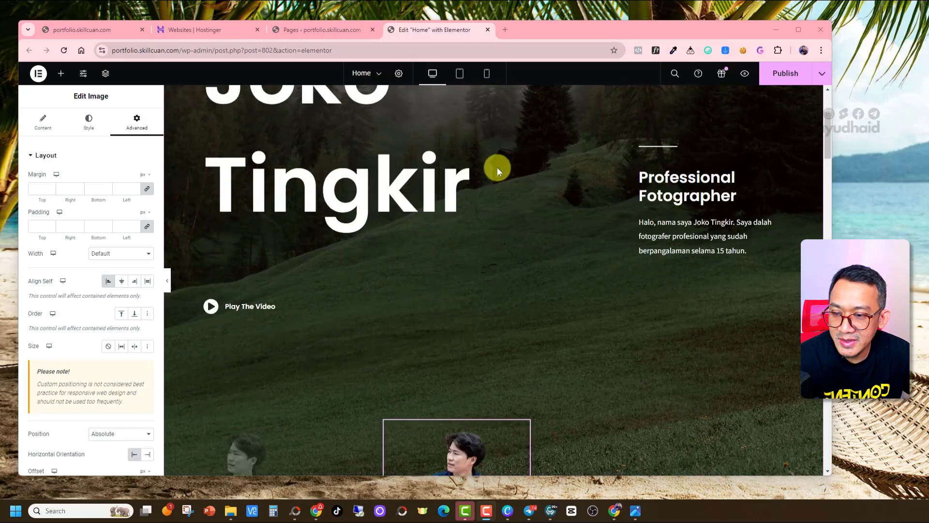
scroll(497, 167, "up", 3)
scroll(454, 221, "down", 2)
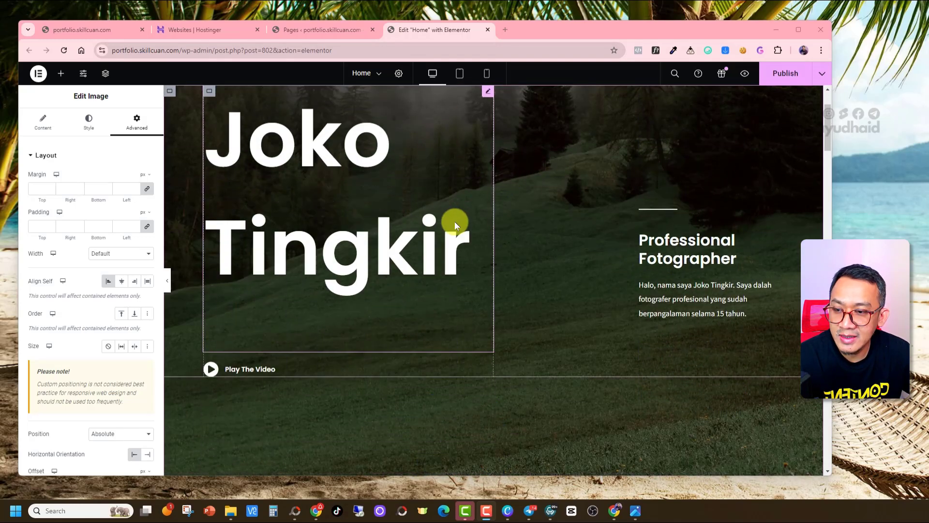
scroll(530, 262, "up", 2)
scroll(529, 262, "down", 1)
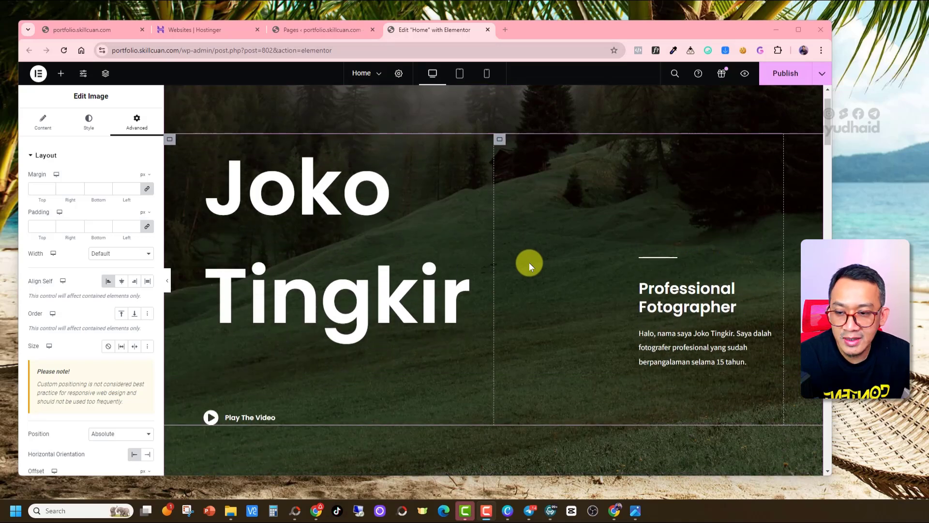
scroll(528, 387, "down", 5)
scroll(556, 380, "up", 7)
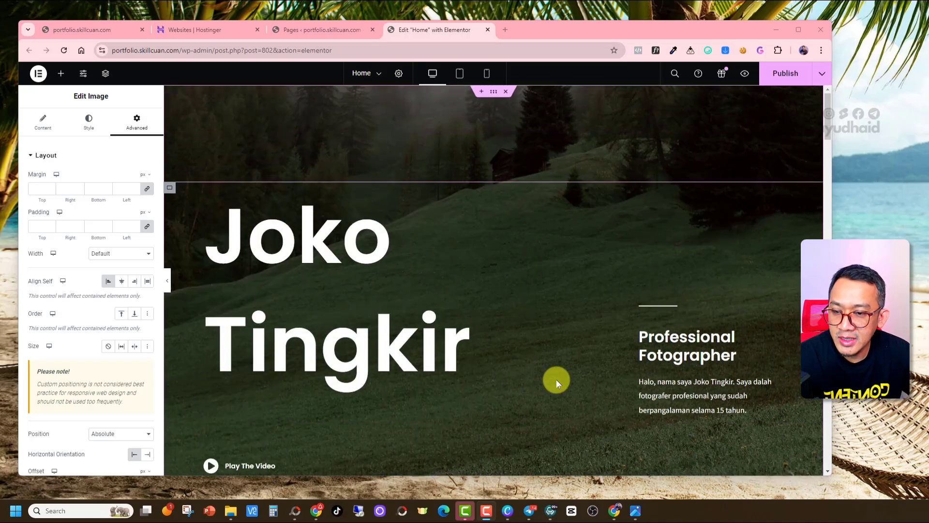
scroll(557, 379, "down", 2)
scroll(557, 379, "up", 2)
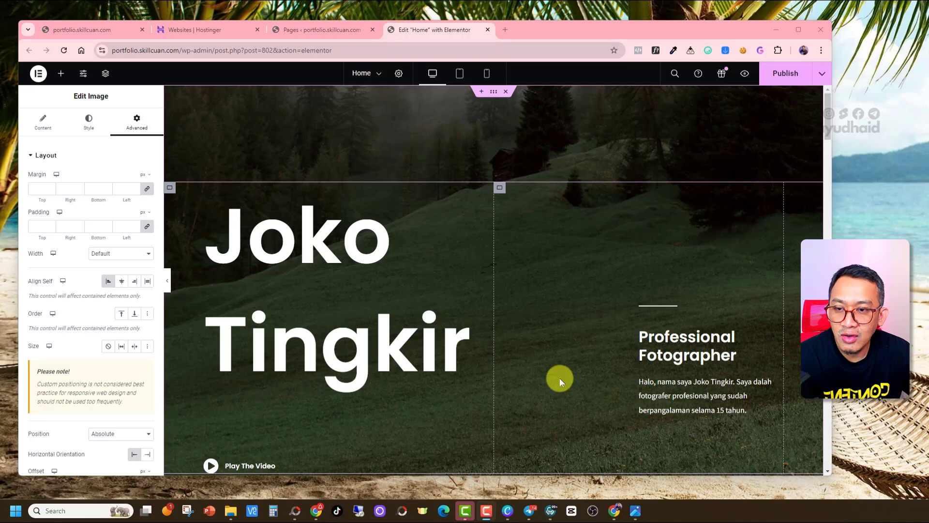
scroll(562, 380, "down", 7)
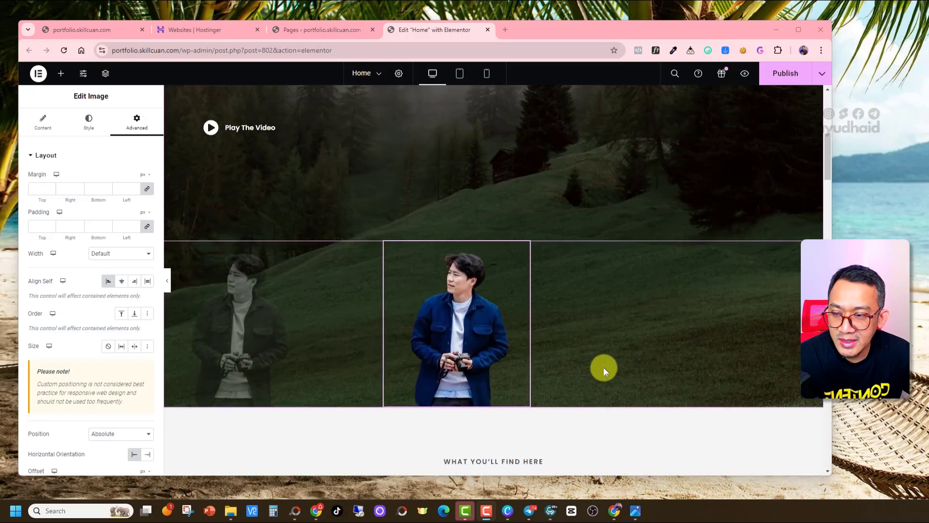
scroll(603, 367, "up", 7)
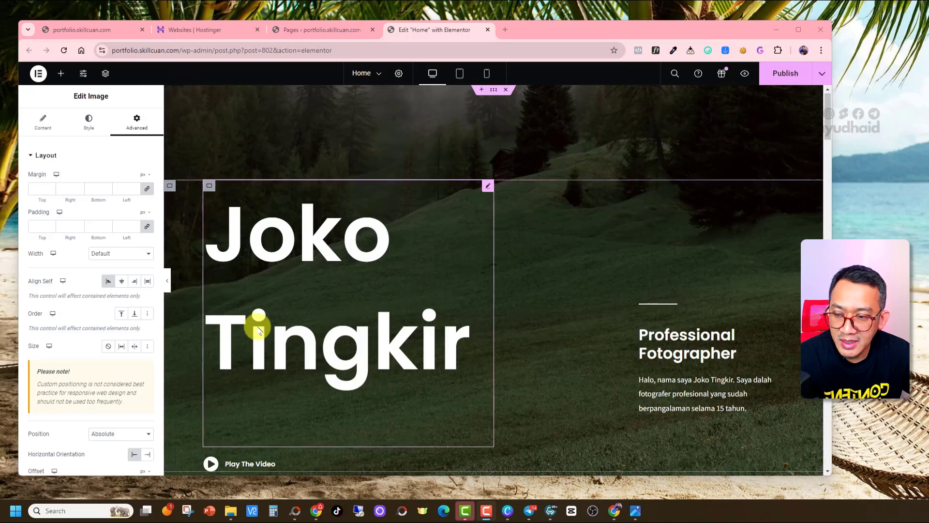
scroll(321, 263, "down", 5)
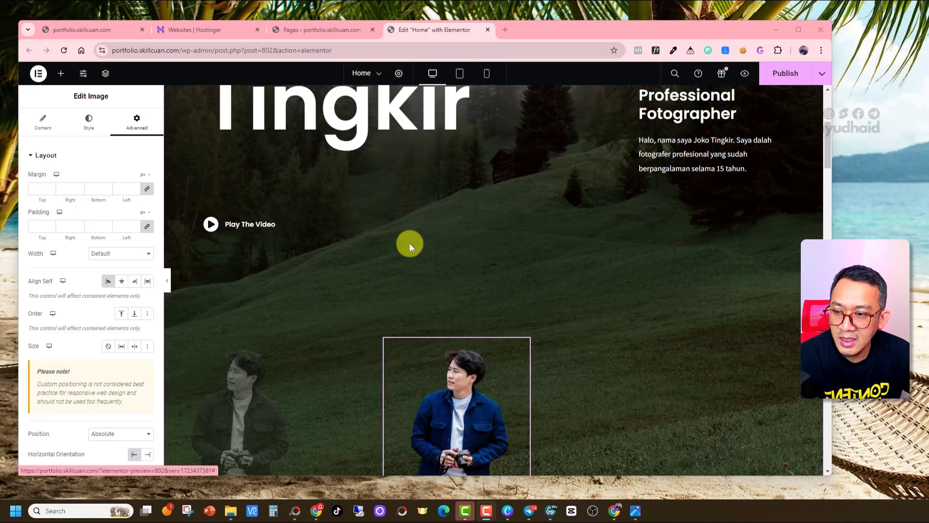
scroll(425, 218, "up", 5)
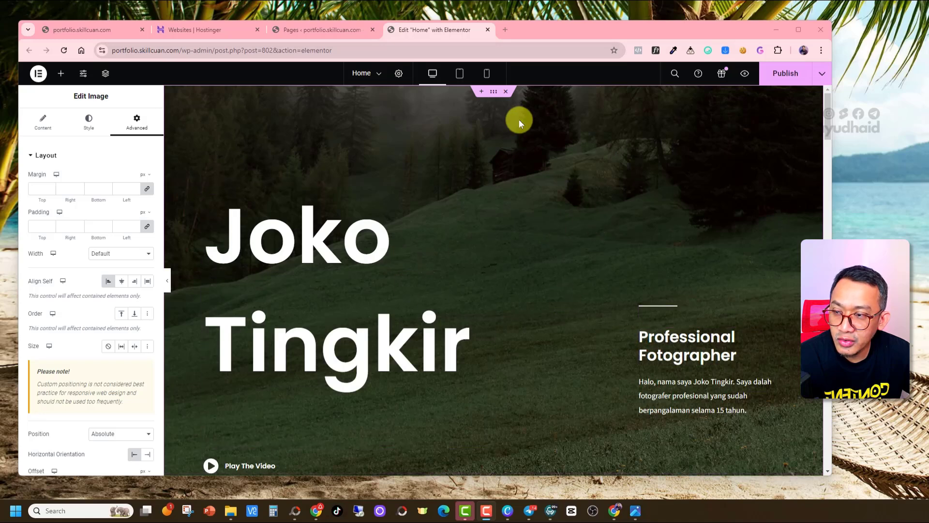
Select the hero's outer container and display its background style settings
left_click(493, 93)
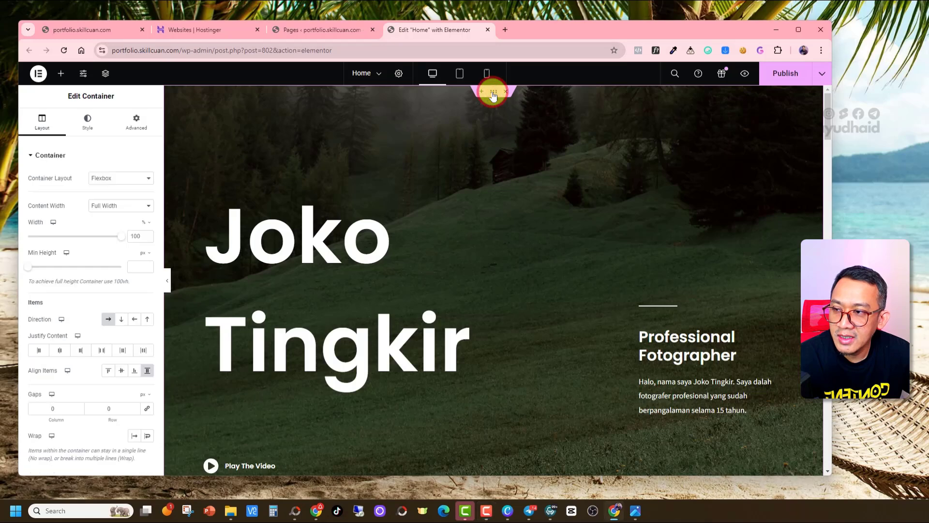
left_click(448, 124)
left_click(376, 115)
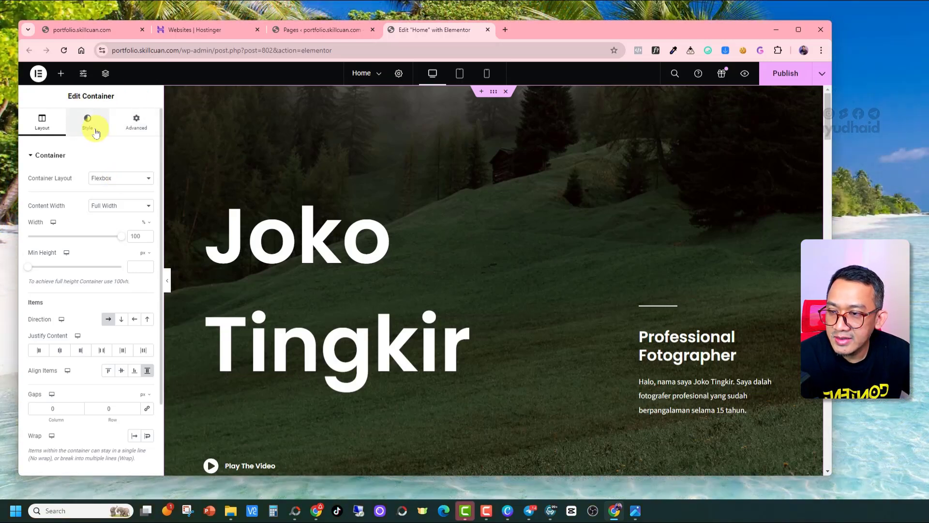
left_click(94, 131)
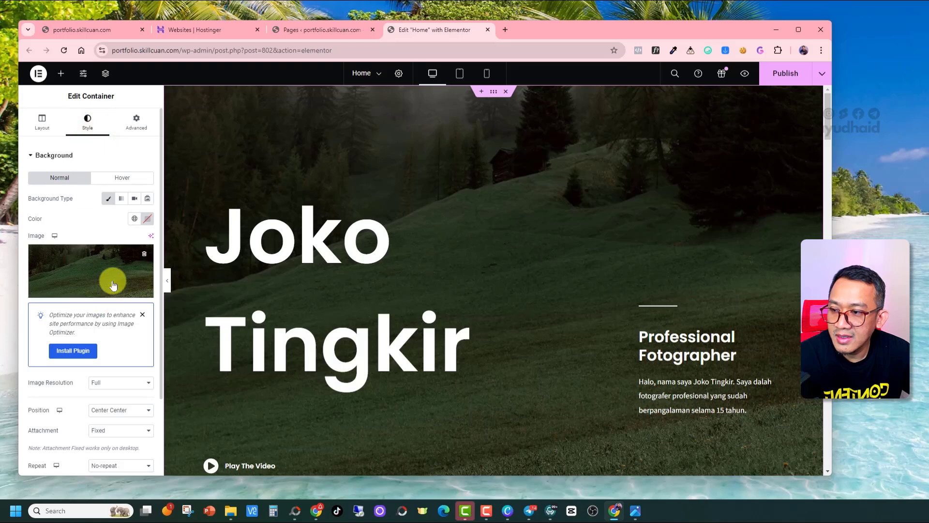
scroll(111, 271, "down", 2)
scroll(110, 257, "up", 2)
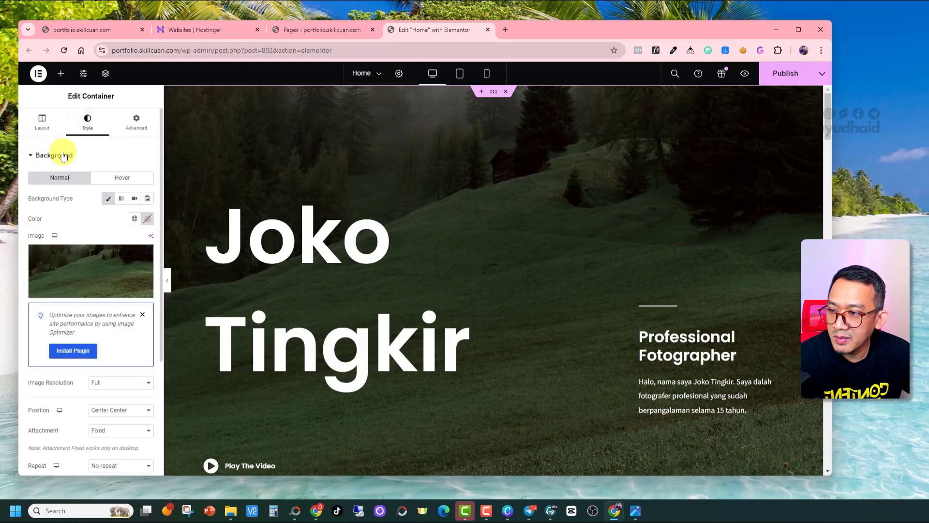
Replace the hero container's background image with the aerial lake and road photo from the media library
mouse_move(97, 274)
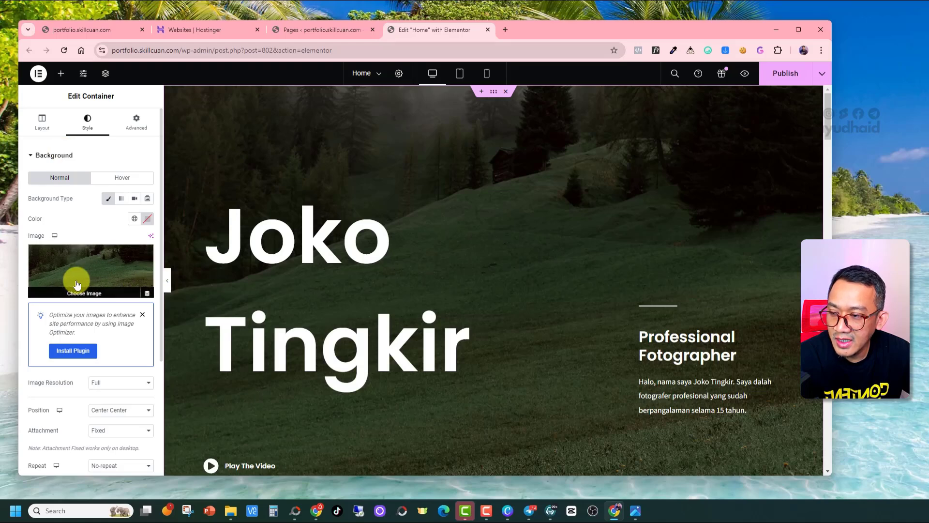
scroll(557, 209, "down", 3)
scroll(554, 201, "up", 3)
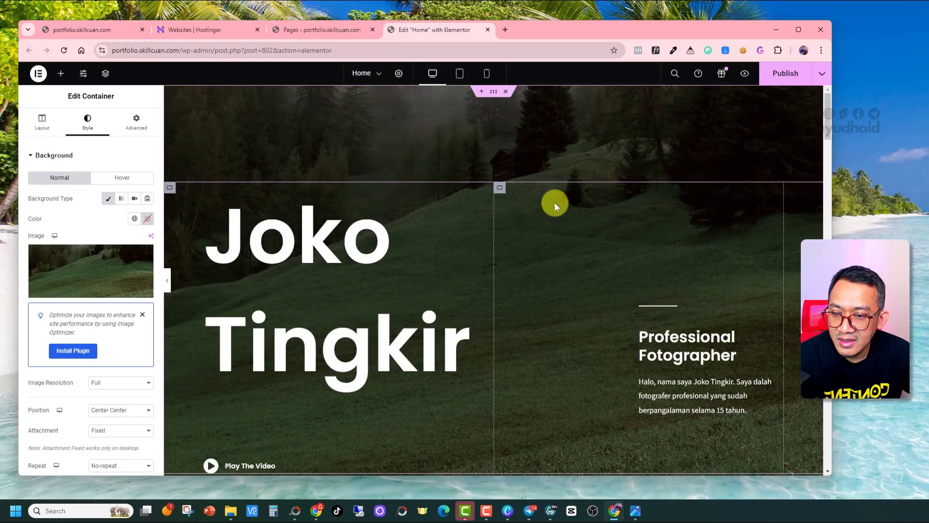
scroll(102, 278, "down", 2)
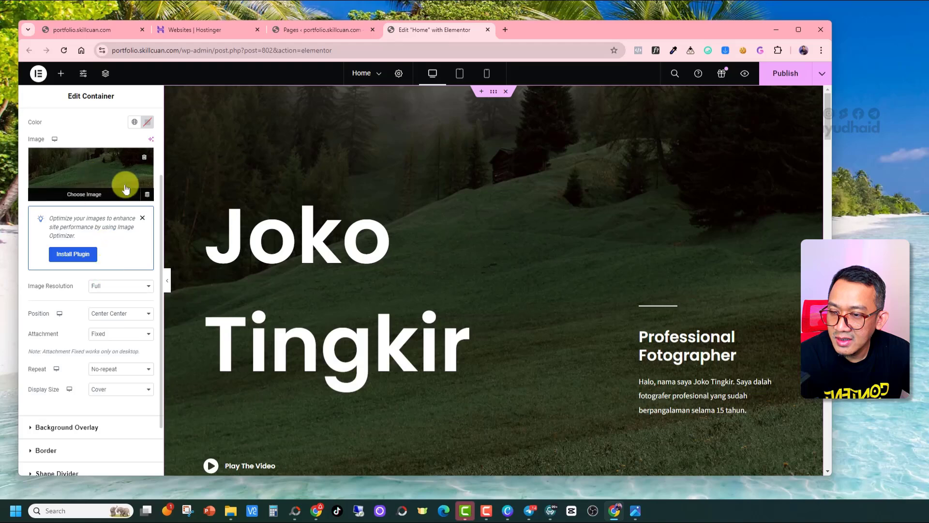
scroll(127, 186, "up", 1)
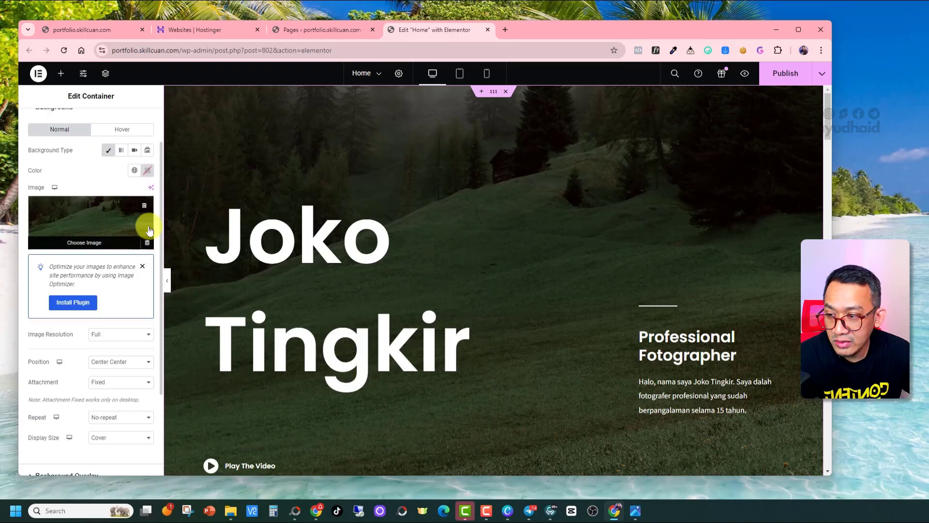
left_click(96, 224)
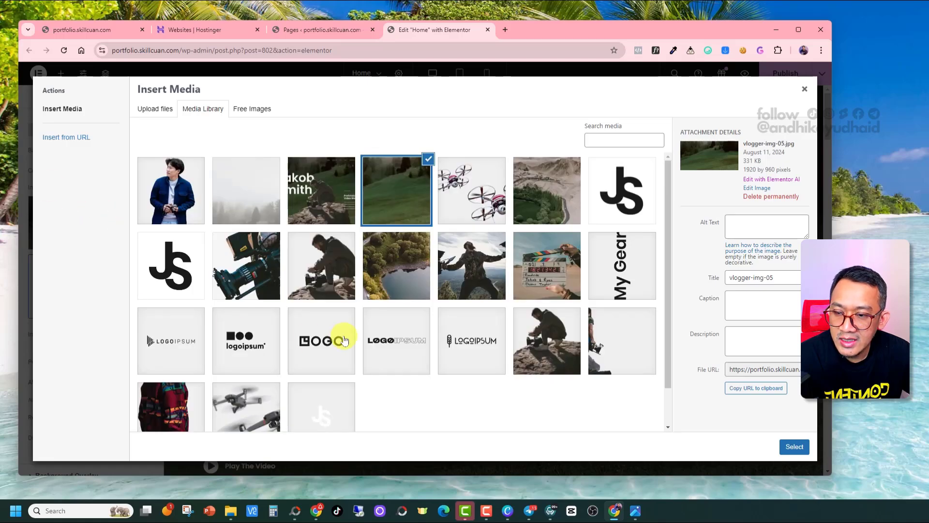
scroll(433, 367, "down", 1)
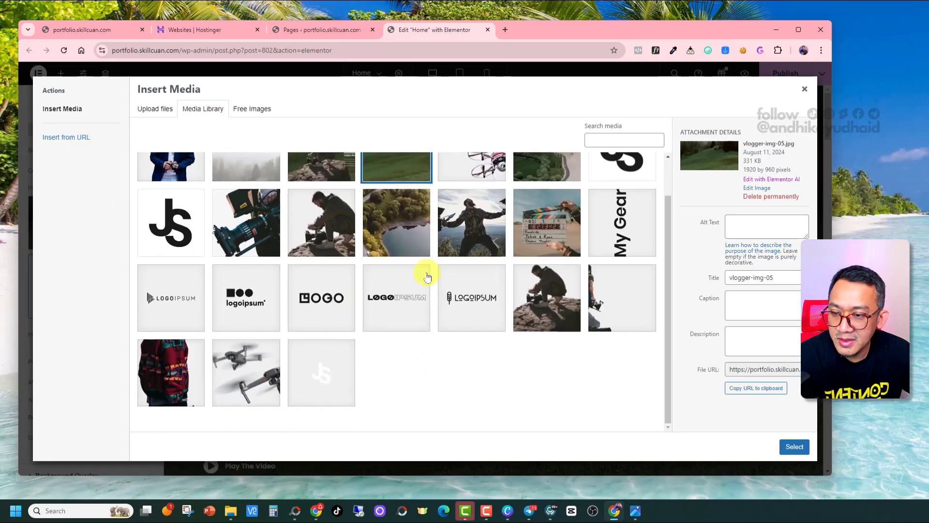
left_click(396, 218)
left_click(790, 452)
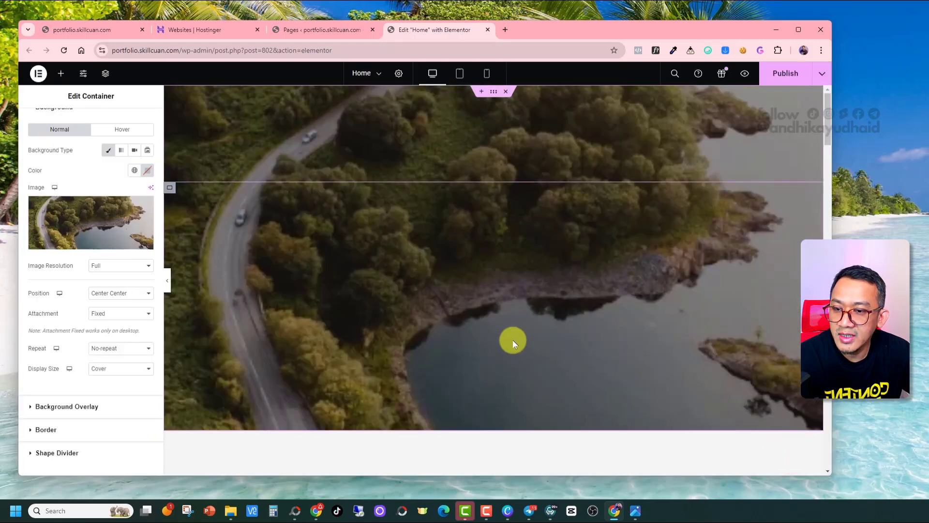
Review the lake and road background behind the hero's texts and photographer images
scroll(513, 334, "down", 4)
scroll(532, 252, "up", 4)
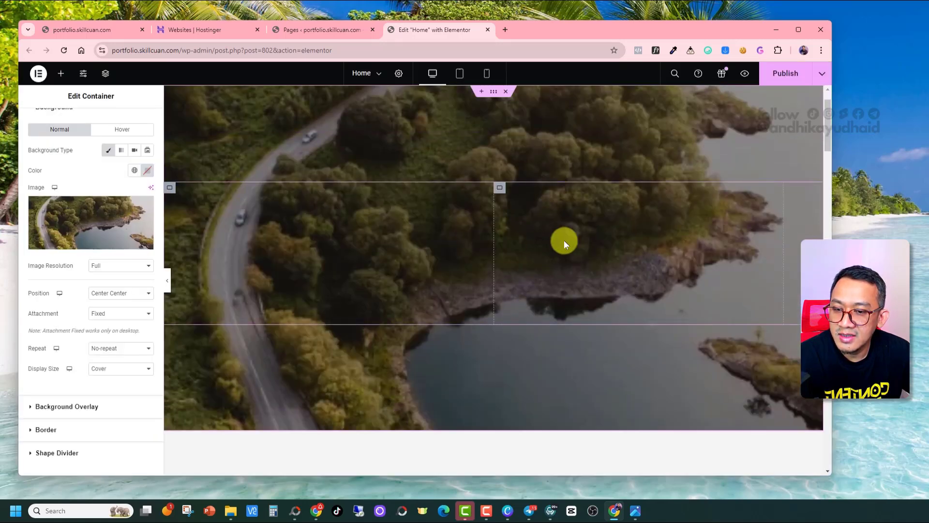
scroll(547, 291, "down", 5)
scroll(545, 303, "up", 5)
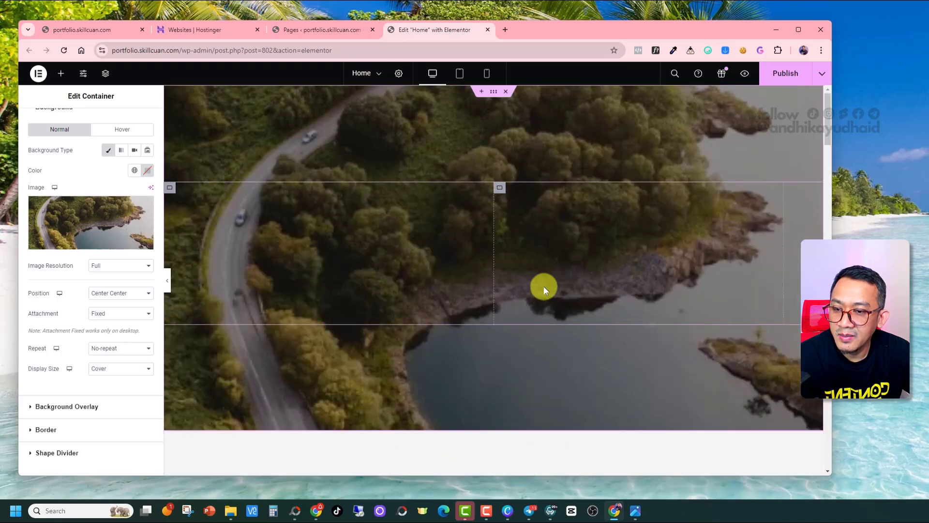
scroll(559, 286, "down", 6)
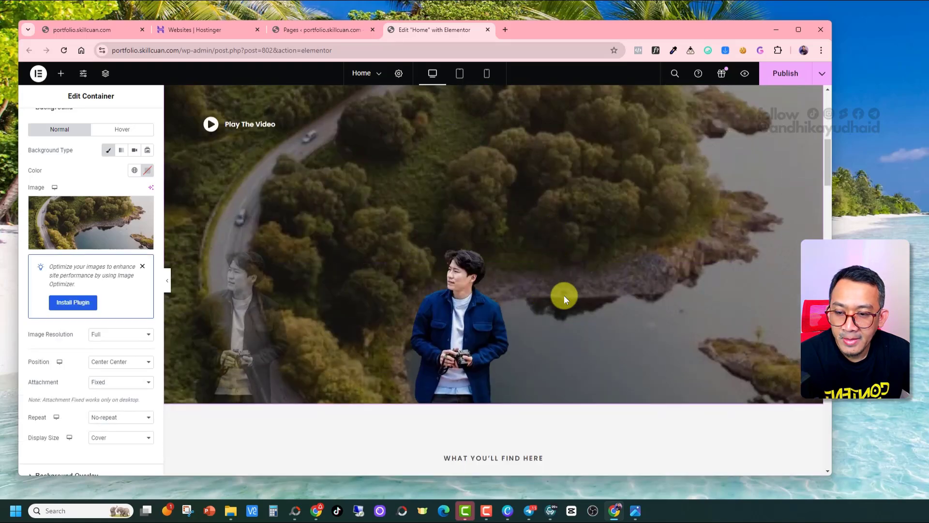
scroll(564, 295, "up", 3)
scroll(565, 295, "down", 6)
scroll(564, 295, "up", 4)
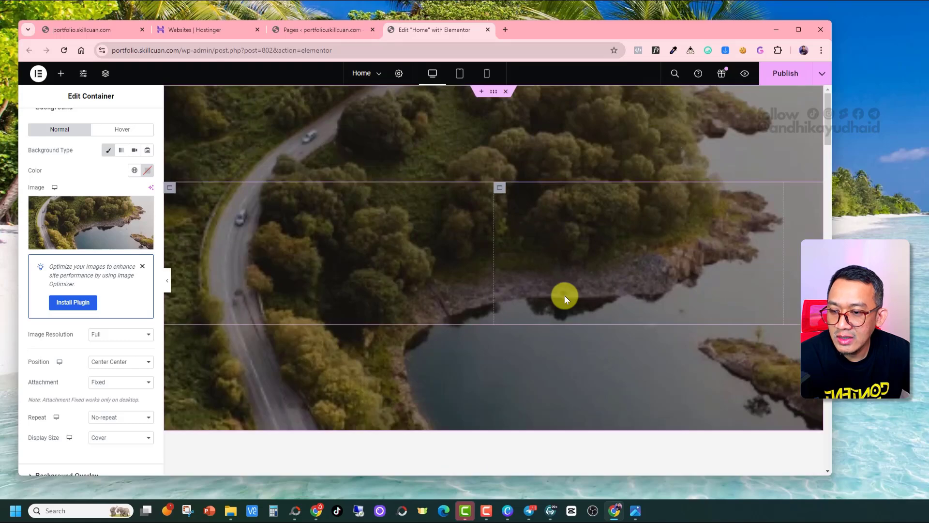
Upload the city street photo from the DOWNLOAD folder and set it as the hero container's background image
left_click(100, 218)
scroll(382, 295, "up", 2)
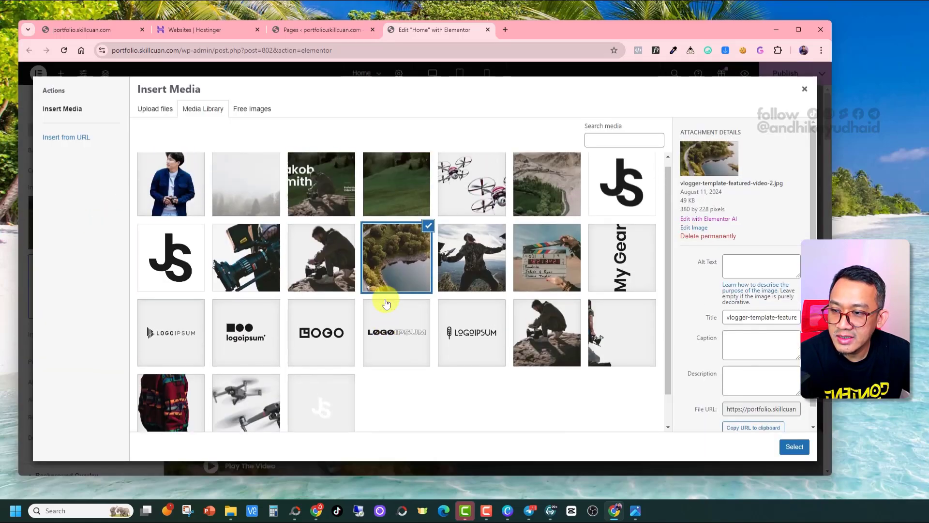
left_click(161, 109)
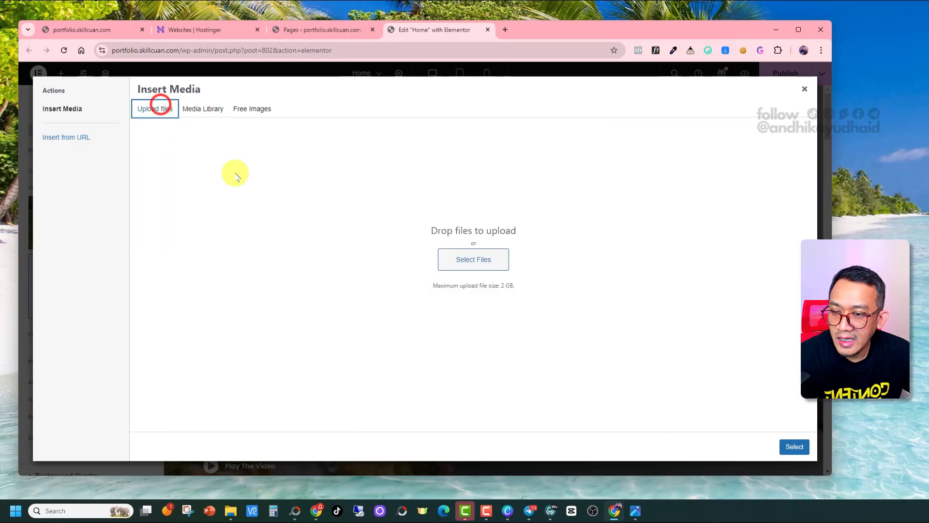
left_click(454, 259)
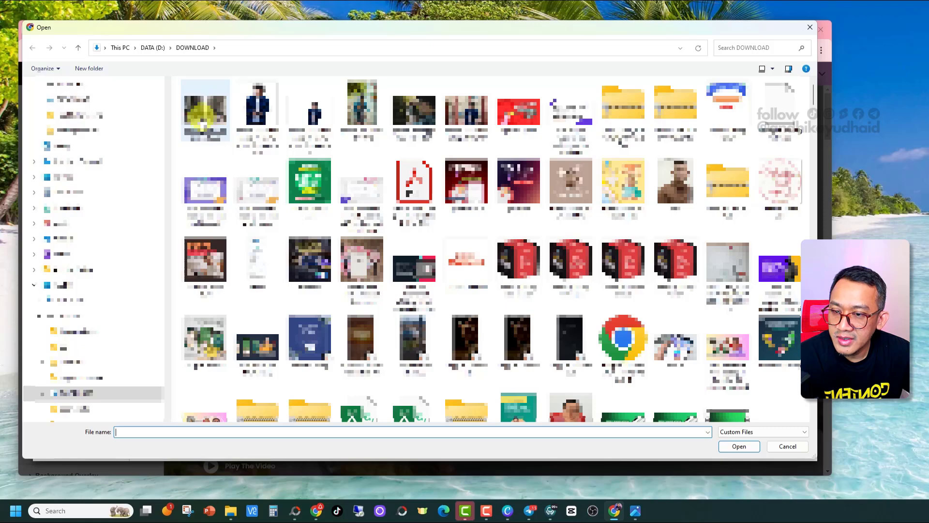
double_click(205, 116)
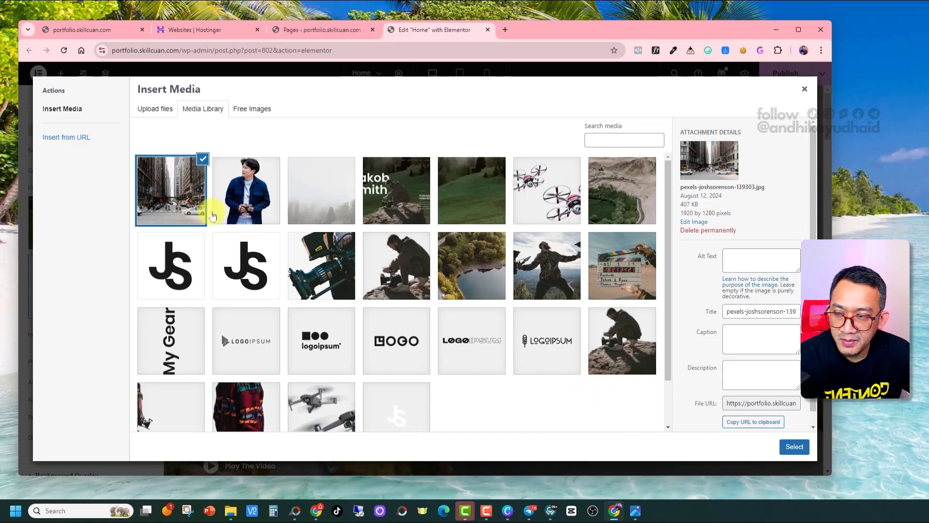
left_click(790, 447)
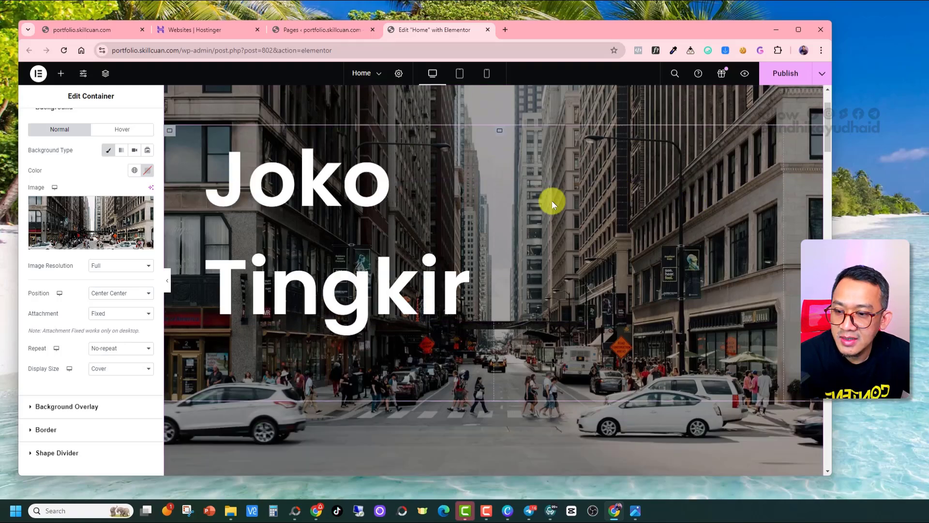
Check the city street background behind the hero's name heading, introduction text and photographer images
scroll(552, 201, "down", 5)
scroll(559, 203, "up", 3)
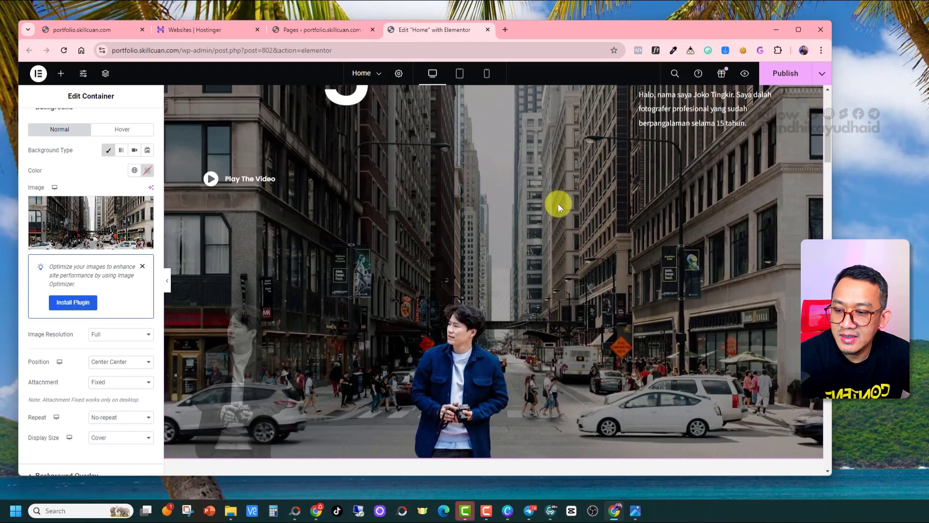
scroll(558, 204, "down", 7)
scroll(582, 213, "up", 5)
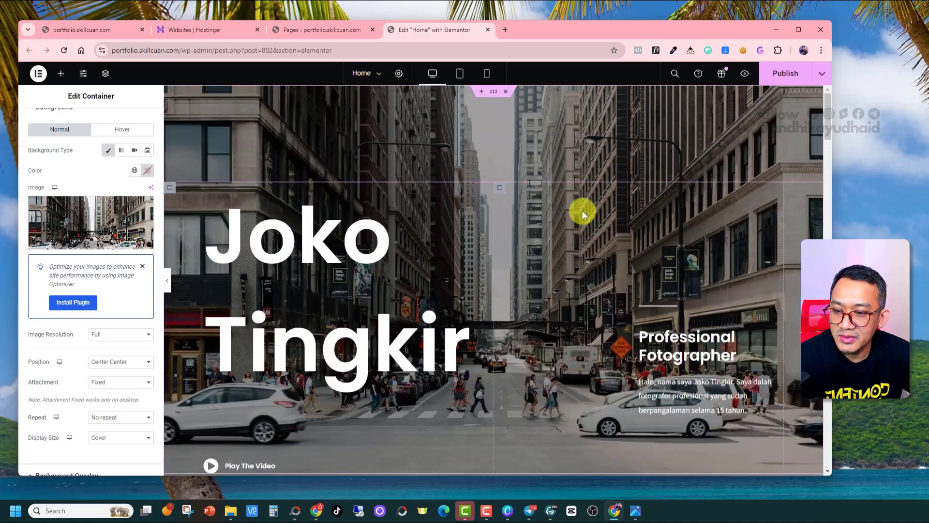
scroll(587, 210, "down", 3)
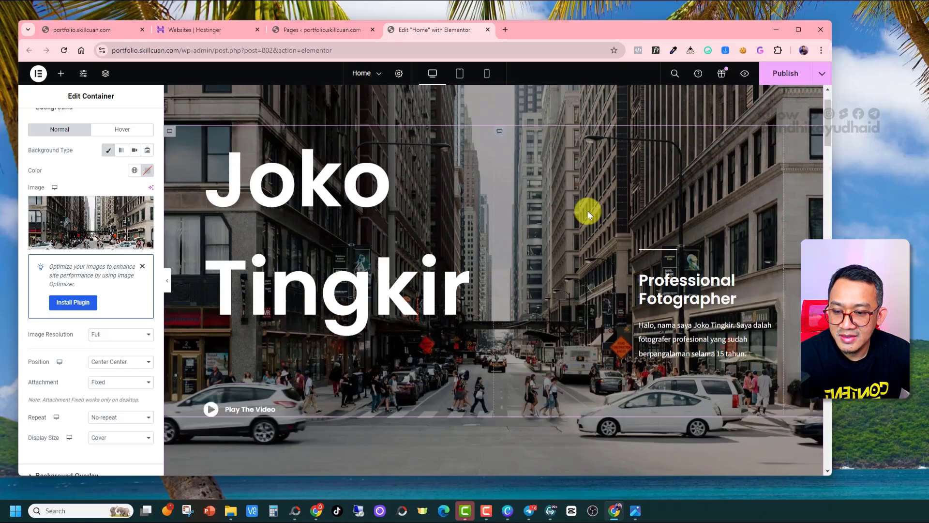
scroll(586, 210, "up", 3)
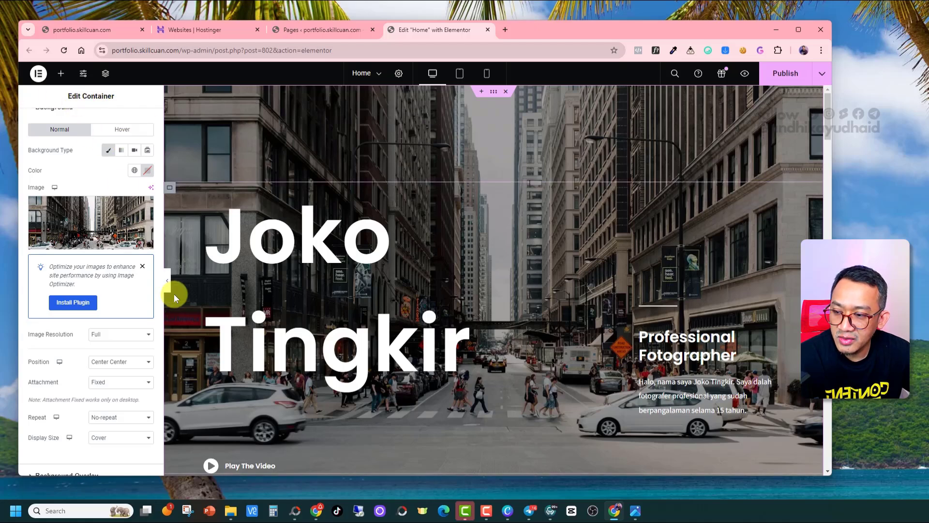
Hide the editing panel and examine the full-width hero from the site header down to the end of the photographer image
left_click(166, 282)
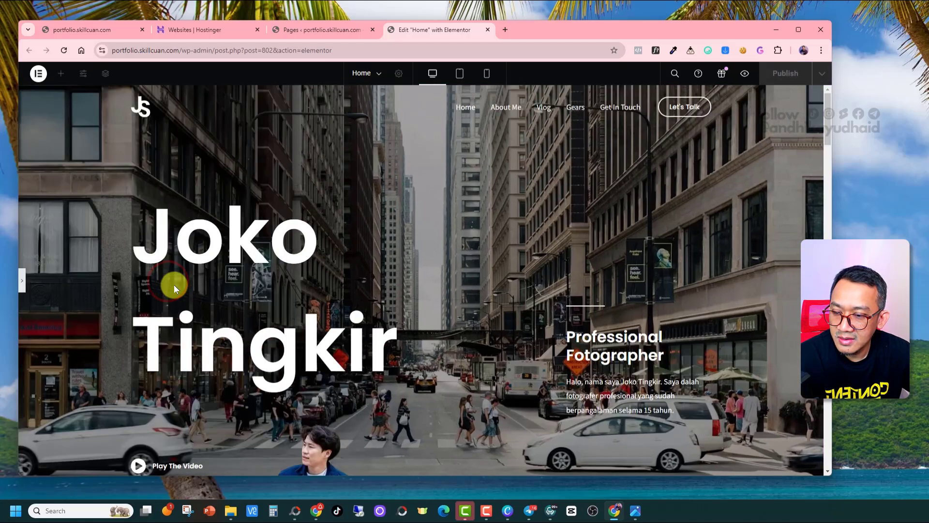
scroll(657, 334, "down", 4)
scroll(659, 334, "up", 2)
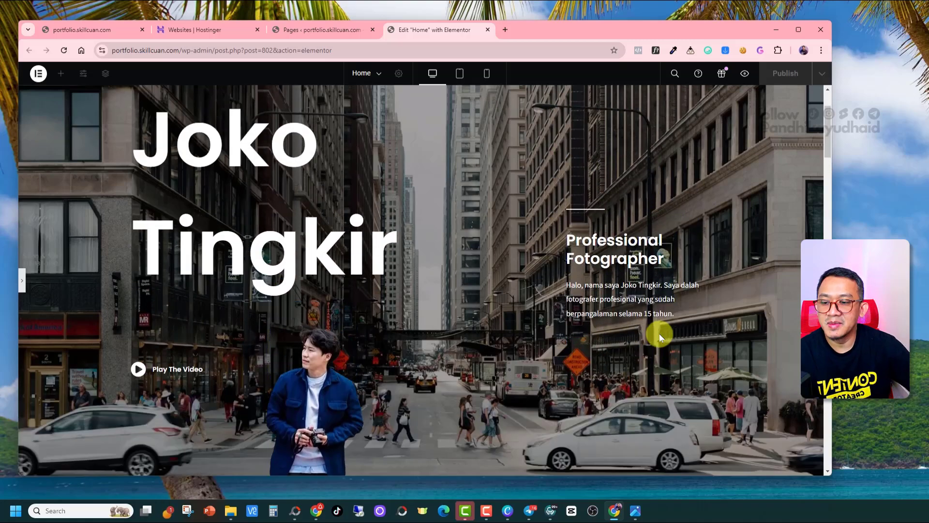
scroll(660, 333, "down", 1)
scroll(662, 332, "up", 3)
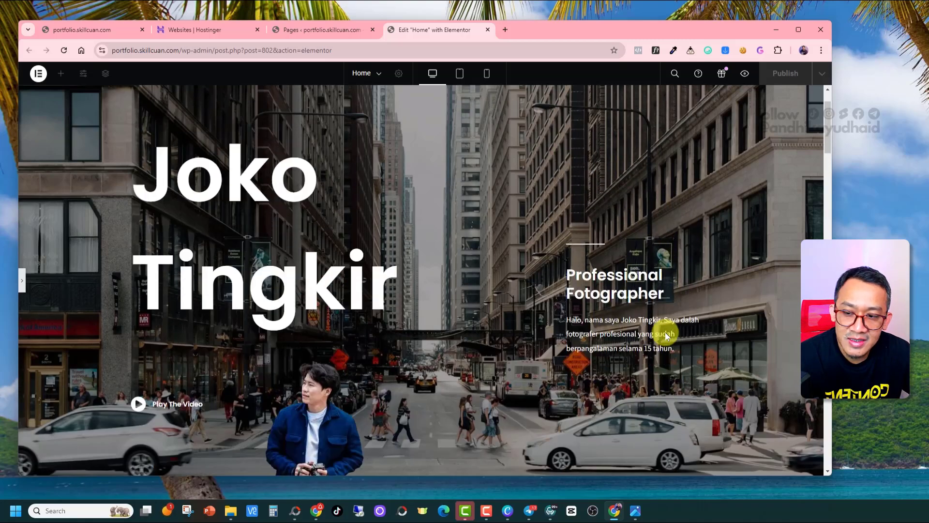
scroll(668, 334, "down", 4)
scroll(671, 340, "up", 3)
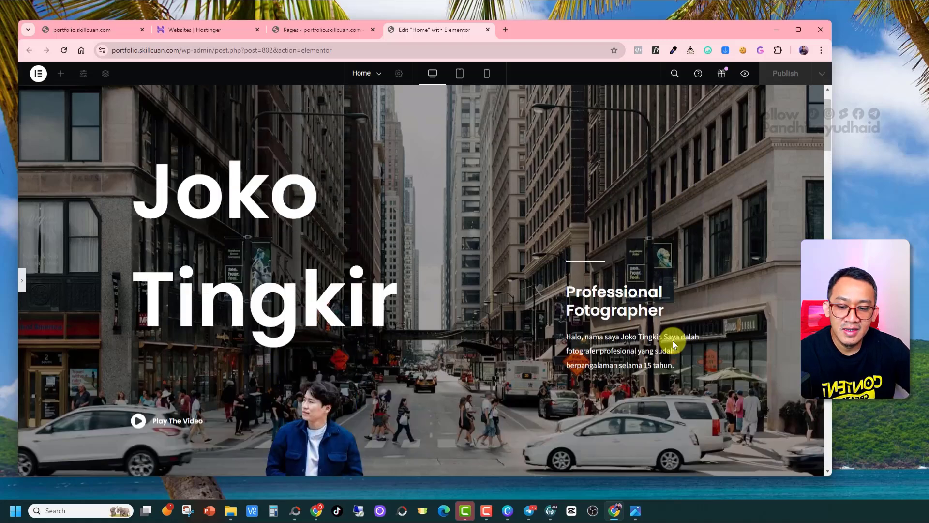
scroll(672, 341, "down", 2)
scroll(673, 340, "up", 3)
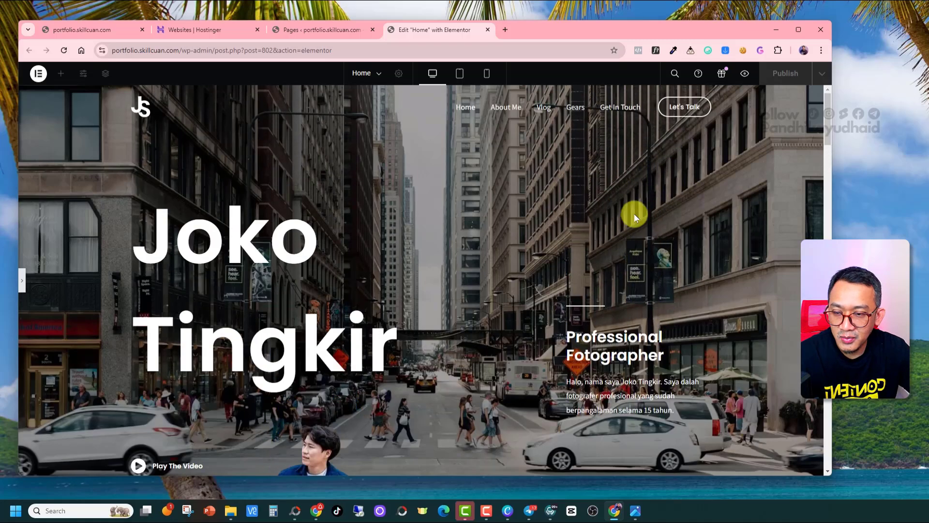
scroll(612, 223, "down", 2)
scroll(648, 289, "down", 3)
scroll(649, 289, "up", 3)
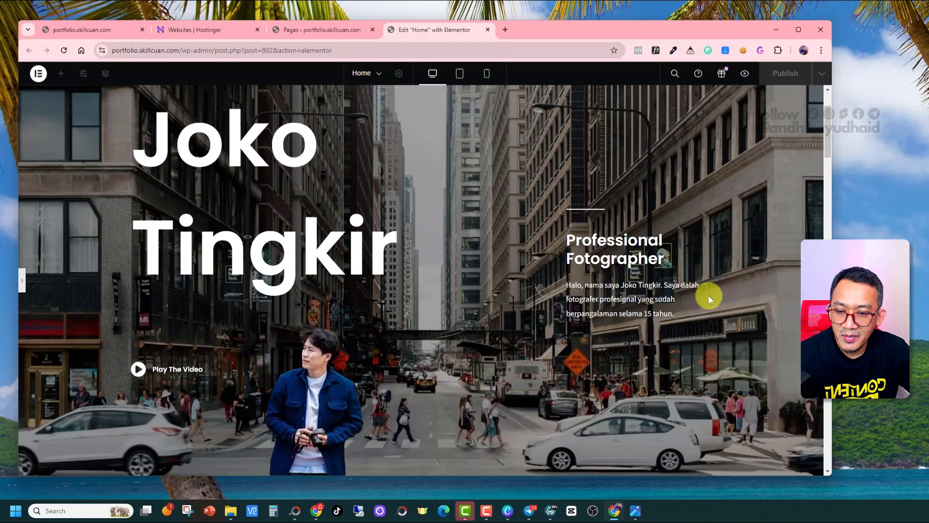
scroll(731, 298, "down", 1)
scroll(757, 300, "down", 3)
scroll(757, 301, "up", 3)
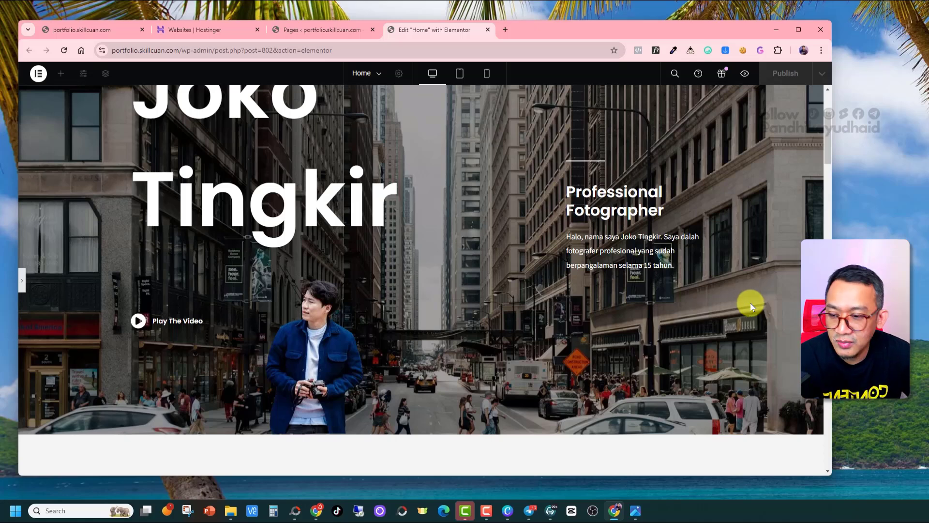
scroll(751, 304, "down", 2)
scroll(726, 310, "up", 4)
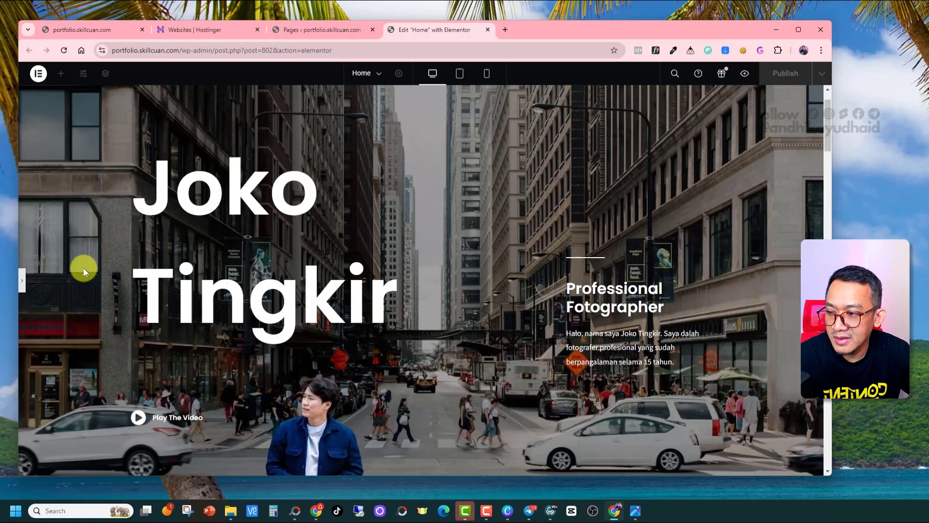
Bring back the editing panel and select the Wild heading in the What You'll Find Here section to show its content settings
left_click(495, 293)
scroll(499, 291, "down", 5)
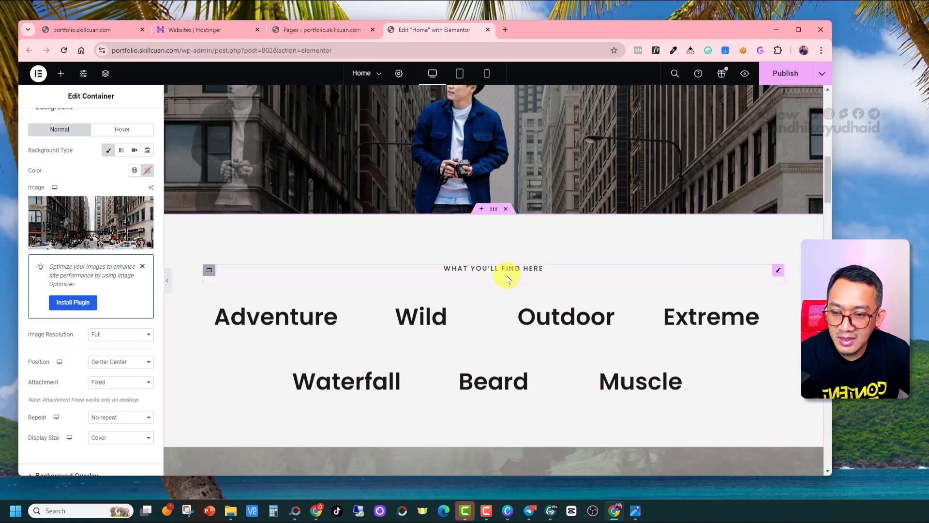
left_click(507, 268)
left_click(421, 309)
scroll(421, 306, "down", 2)
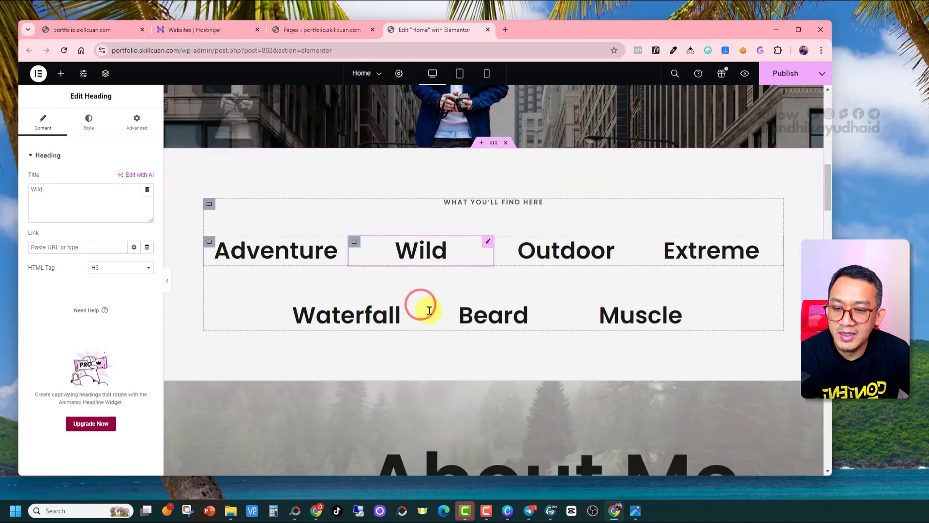
Review the Featured Vlog section and display the background style settings of the cameraman video thumbnail's container
scroll(515, 286, "down", 15)
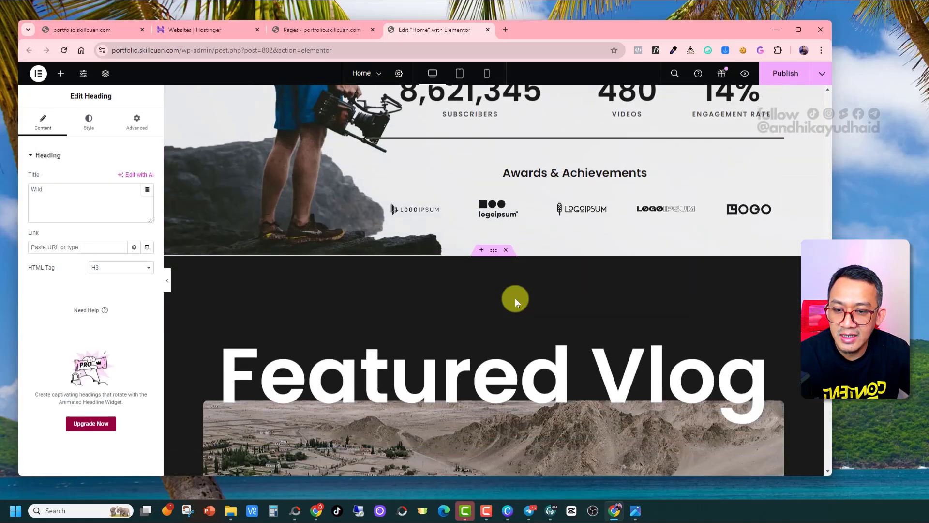
scroll(521, 298, "down", 3)
scroll(522, 298, "up", 2)
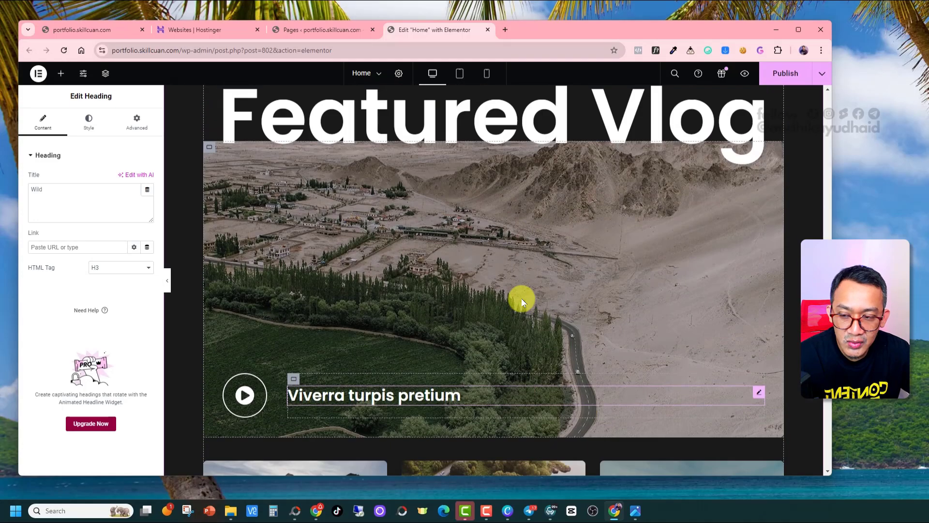
scroll(522, 298, "down", 2)
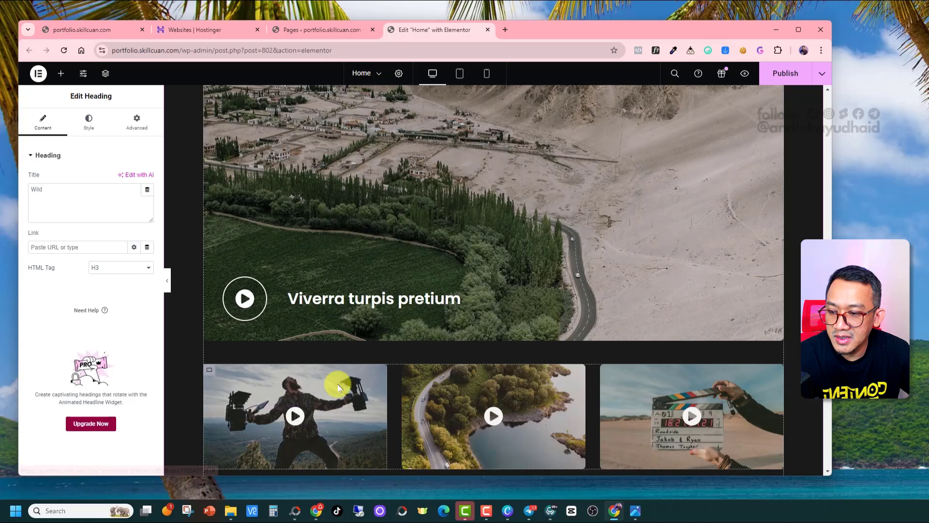
left_click(384, 166)
scroll(390, 269, "up", 2)
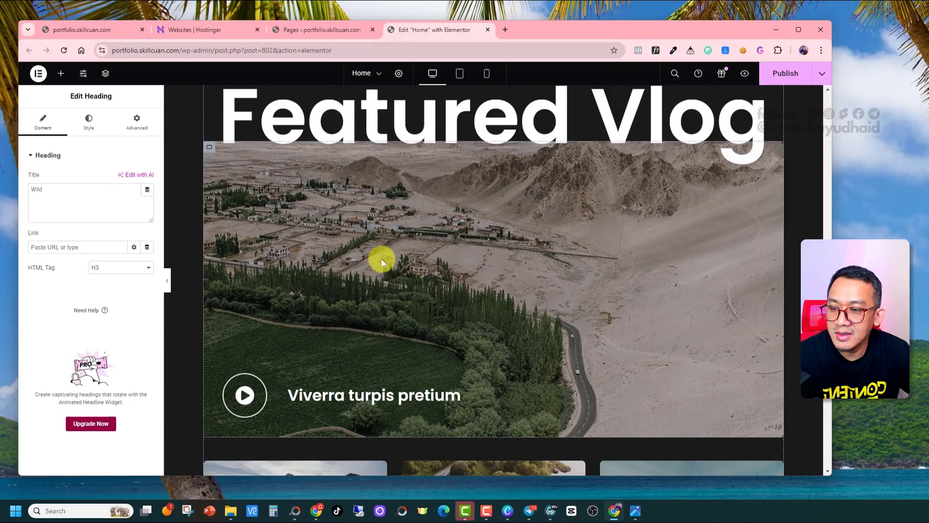
left_click(452, 141)
scroll(452, 141, "down", 8)
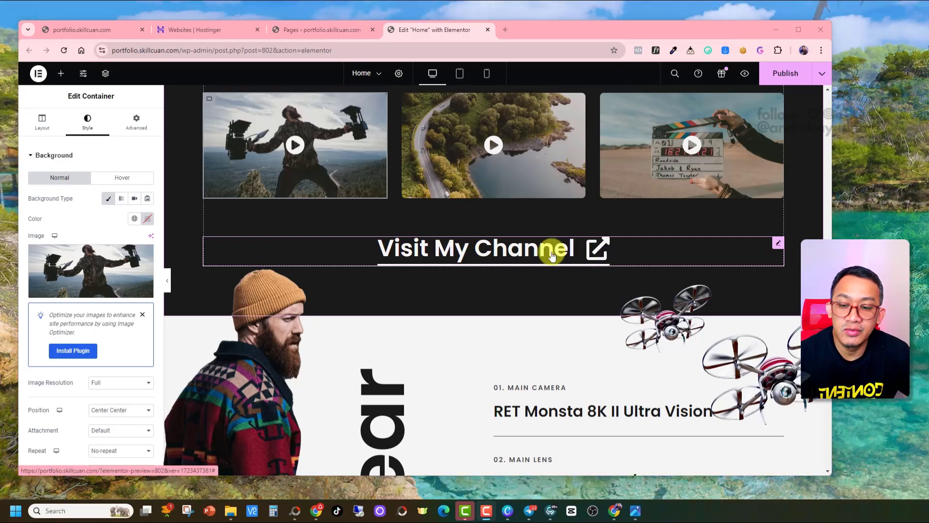
Select the Visit My Channel button and copy the address of the creator's YouTube channel page from a new browser tab
left_click(549, 254)
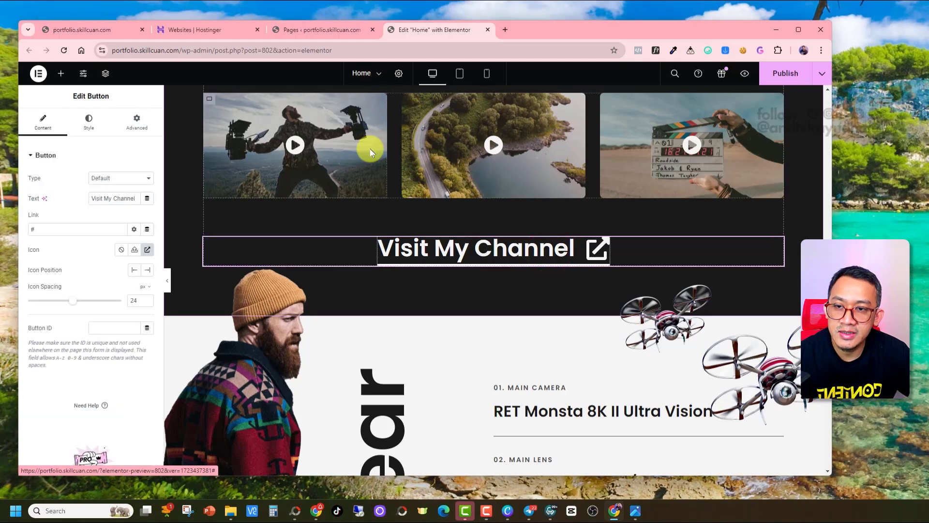
left_click(507, 31)
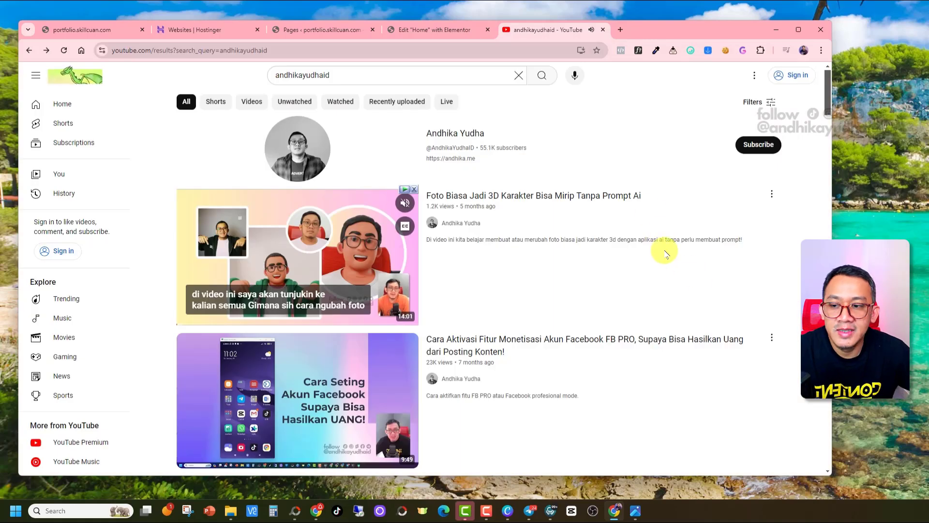
left_click(464, 135)
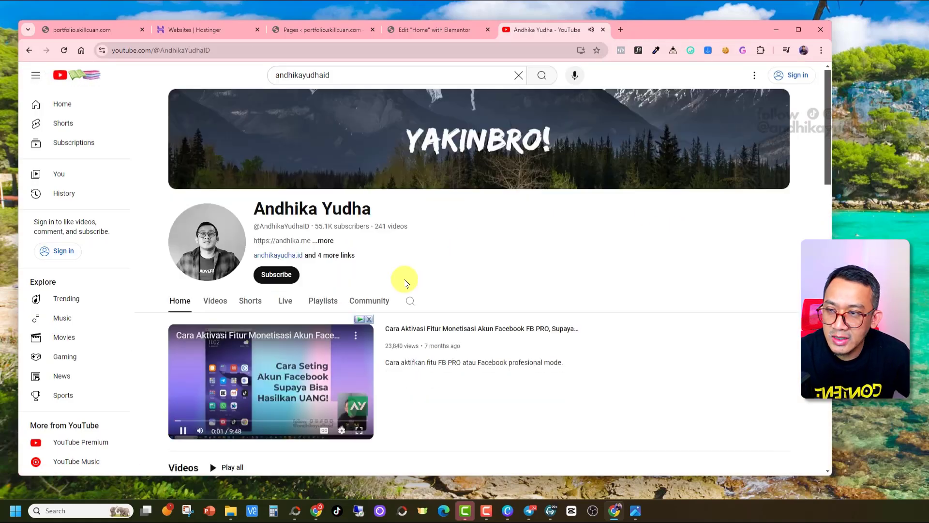
left_click(275, 50)
right_click(275, 50)
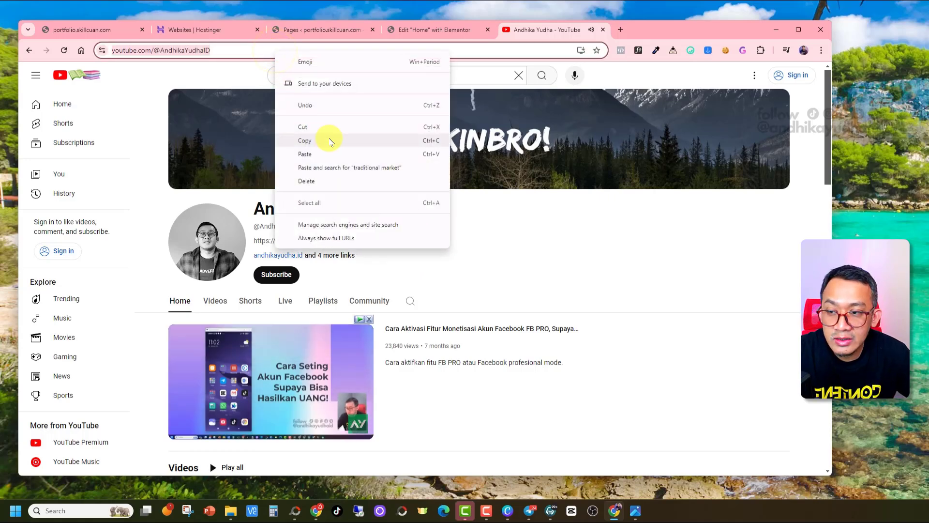
left_click(348, 141)
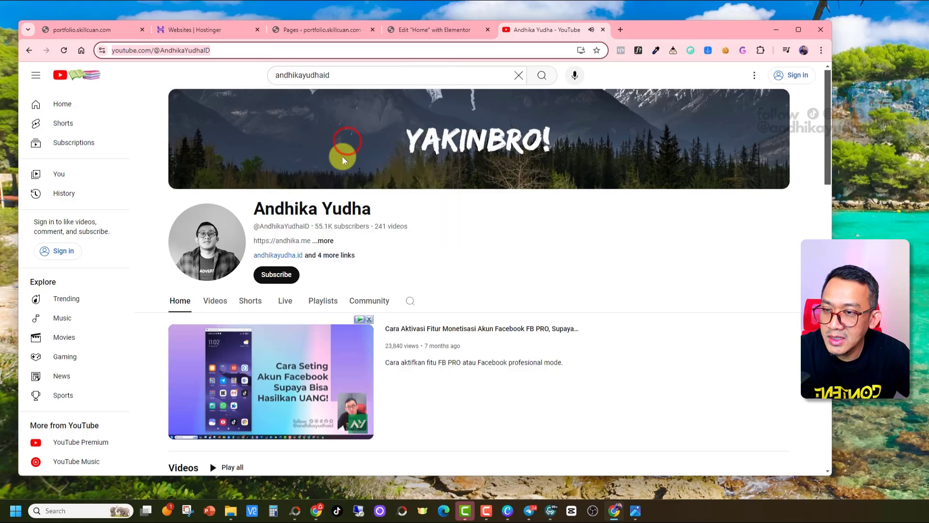
Link the Visit My Channel button to the copied YouTube channel address with Open in new window enabled, and close the YouTube tab
left_click(434, 31)
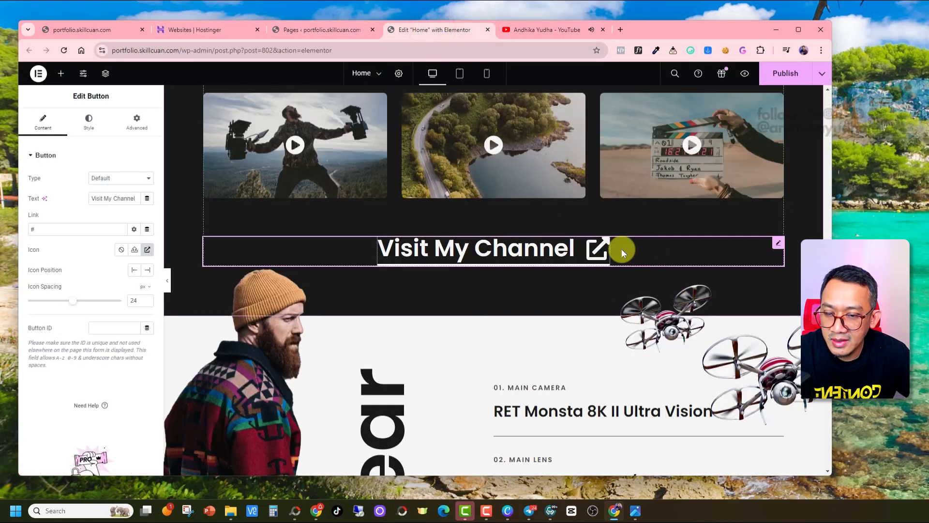
left_click(534, 249)
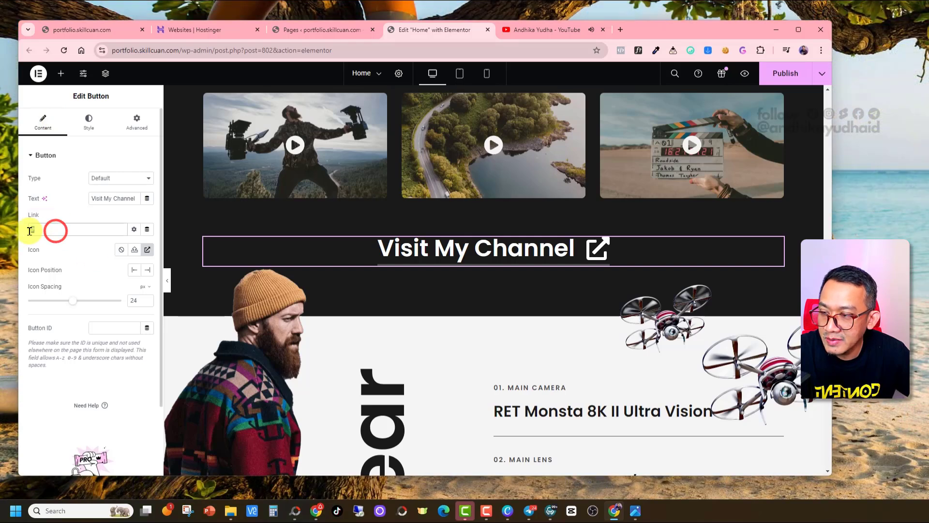
left_click_drag(55, 231, 29, 231)
key("BackSpace")
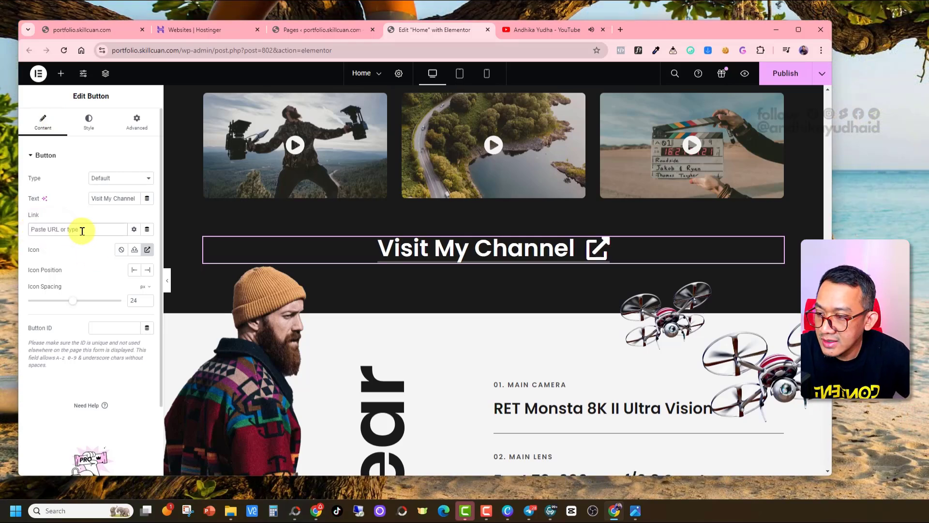
right_click(85, 230)
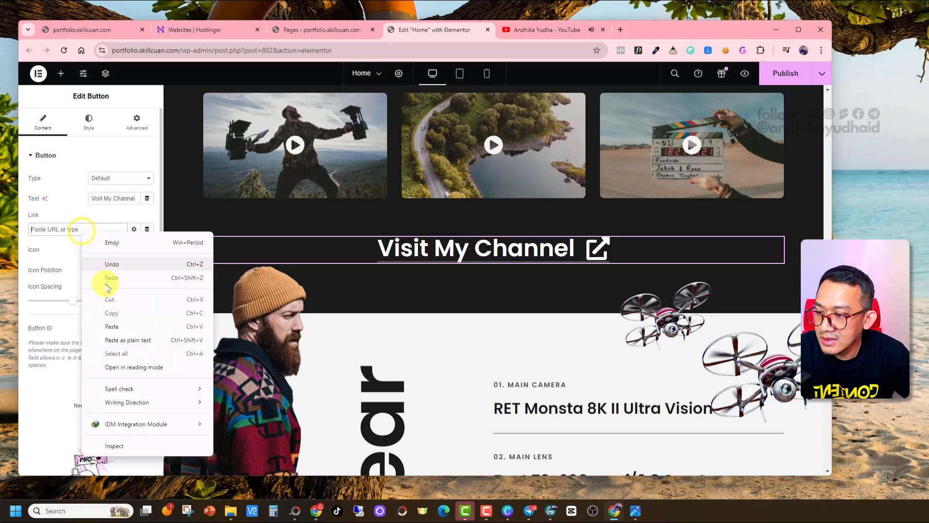
left_click(127, 328)
left_click(87, 251)
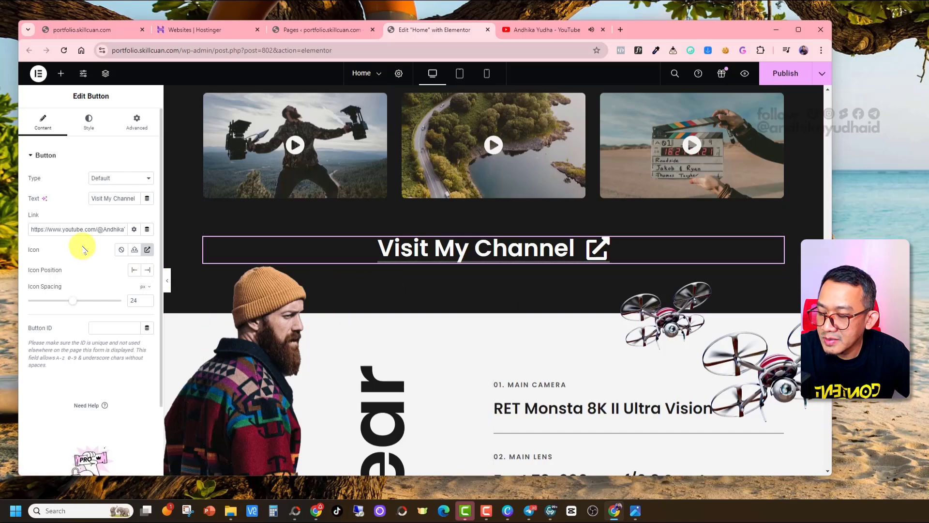
left_click(135, 230)
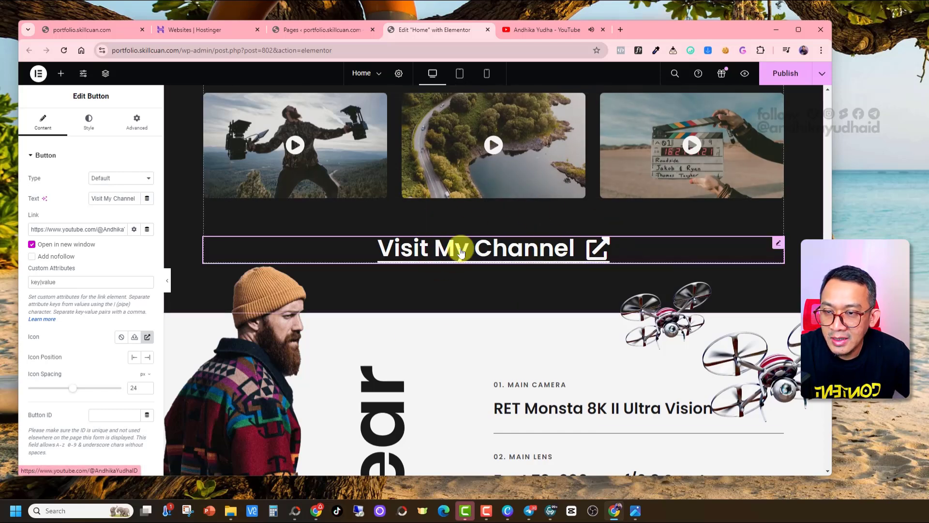
left_click(603, 30)
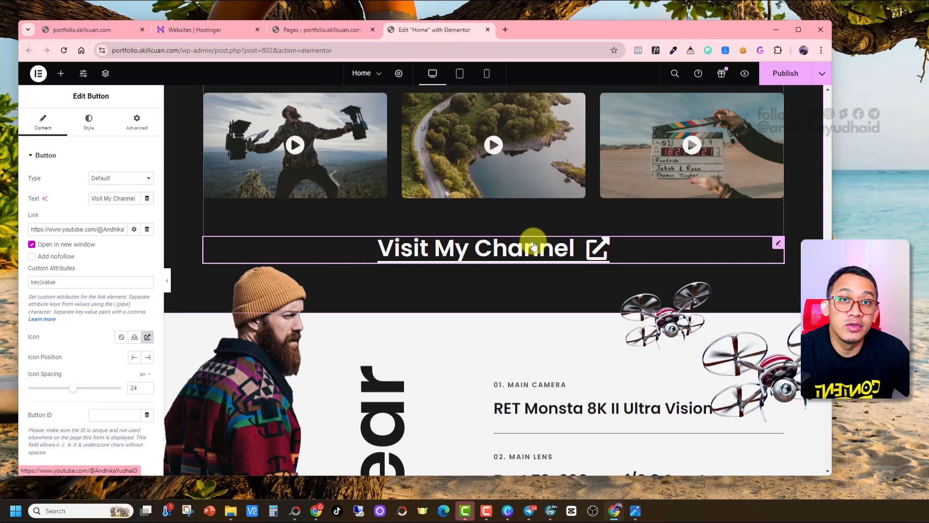
Publish the Home page with the updated channel link
scroll(469, 241, "down", 2)
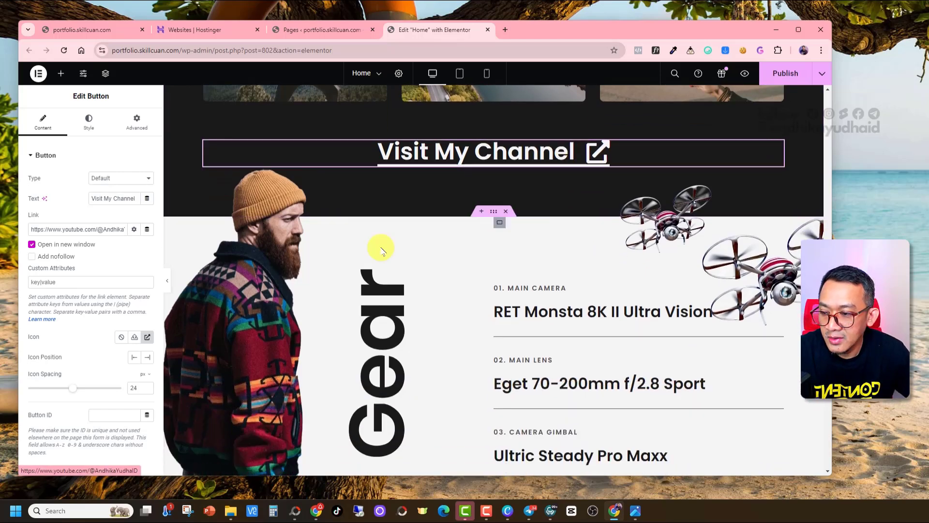
scroll(460, 310, "up", 3)
scroll(460, 300, "up", 3)
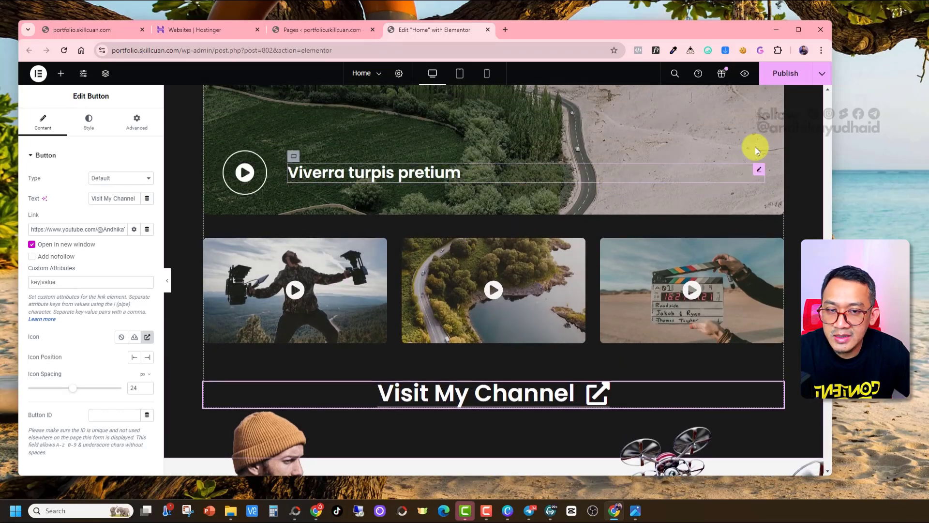
left_click(786, 77)
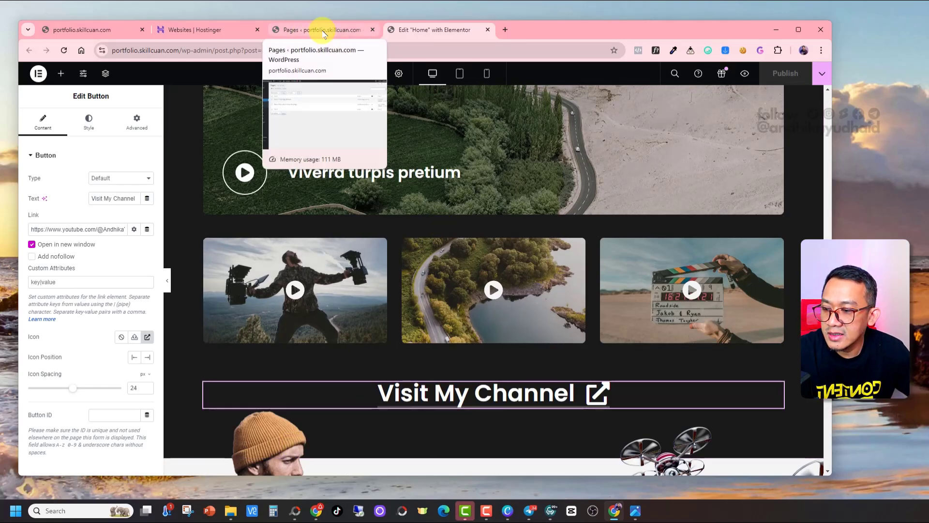
Open the live portfolio site in a new browser tab from the WordPress dashboard
left_click(312, 30)
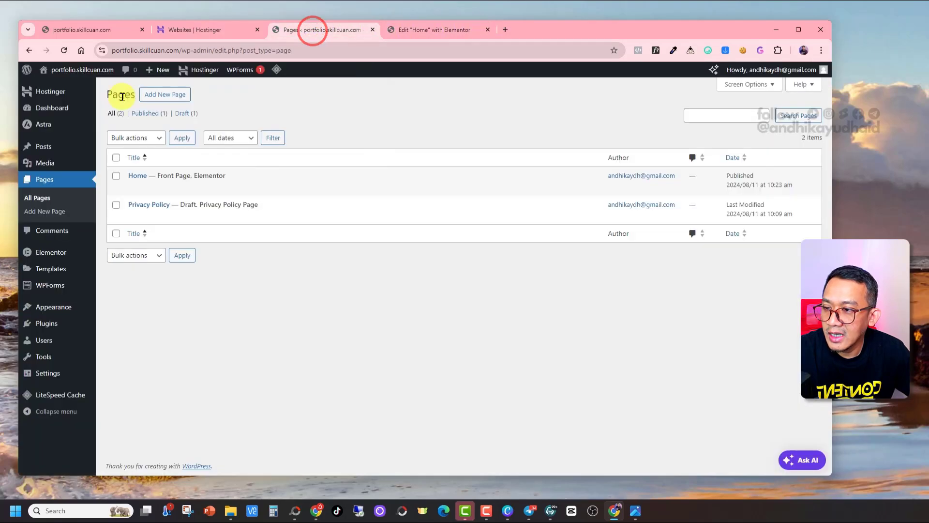
mouse_move(80, 77)
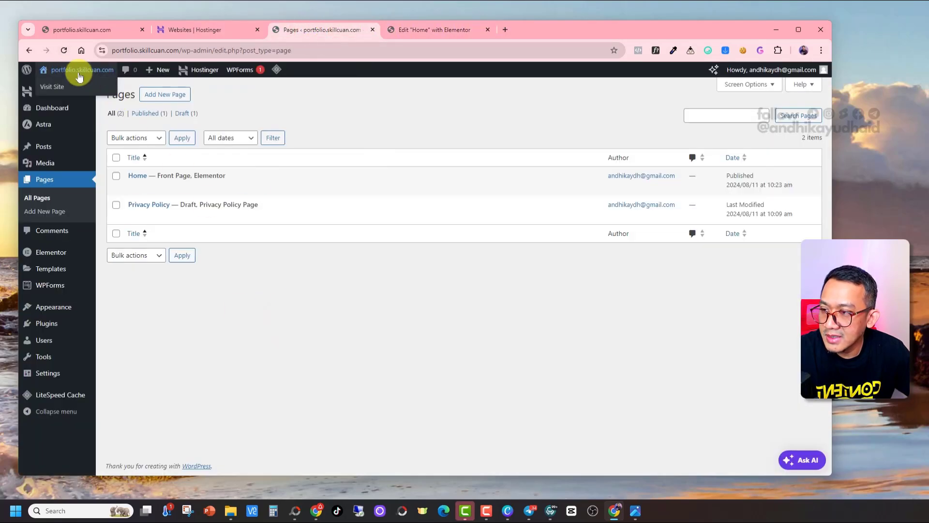
right_click(57, 91)
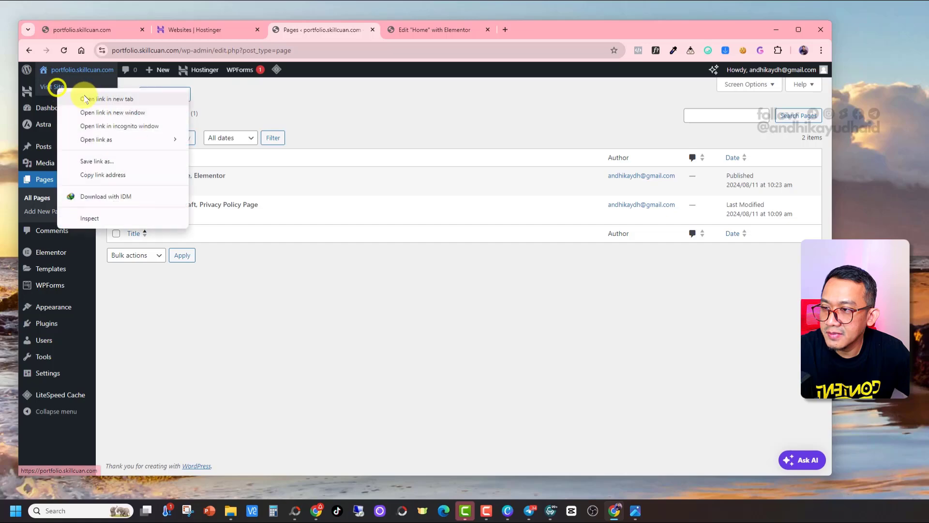
left_click(85, 97)
left_click(416, 33)
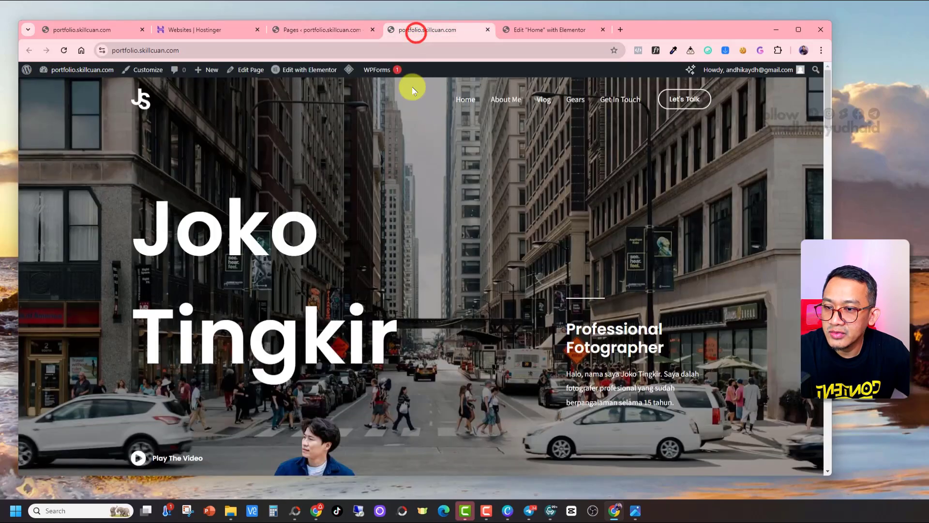
Test the Visit My Channel link below the Featured Vlog thumbnails on the live site, closing the YouTube tab it opens
scroll(538, 209, "down", 5)
scroll(537, 210, "up", 3)
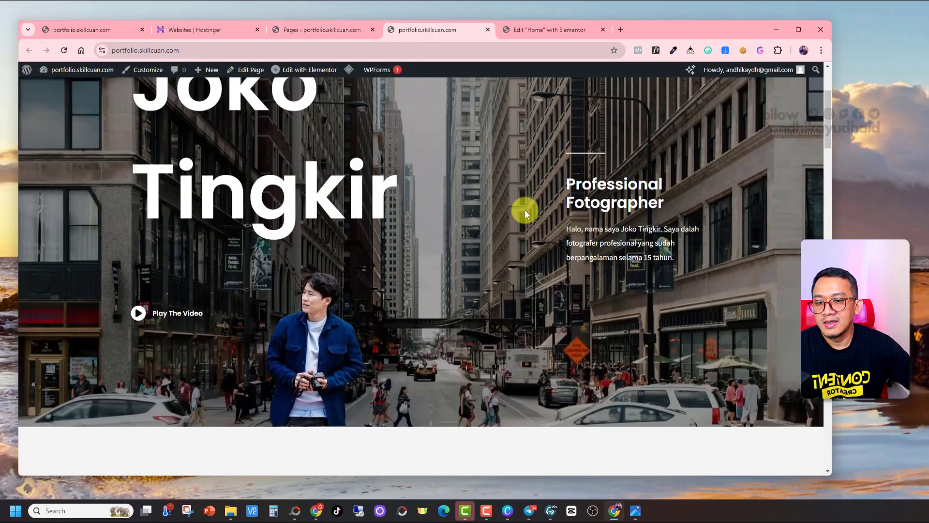
scroll(524, 210, "down", 1)
scroll(623, 198, "down", 15)
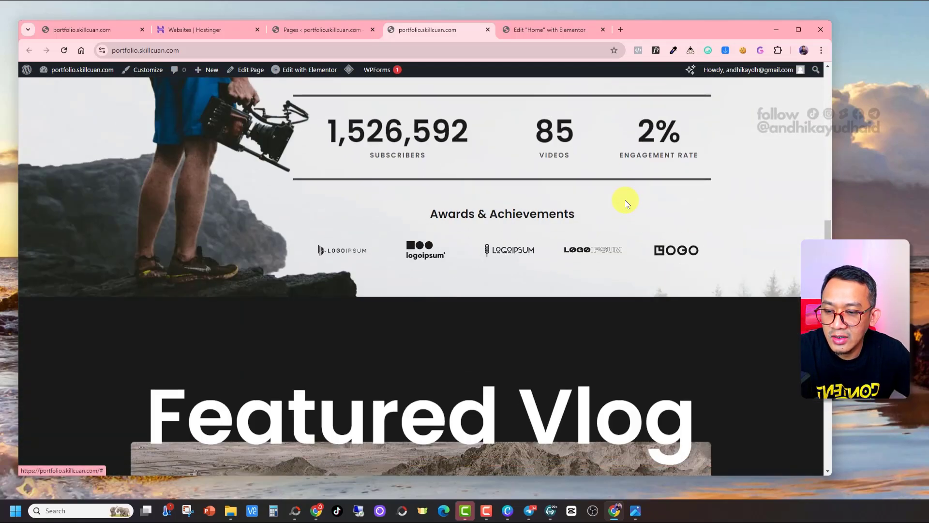
scroll(622, 200, "down", 5)
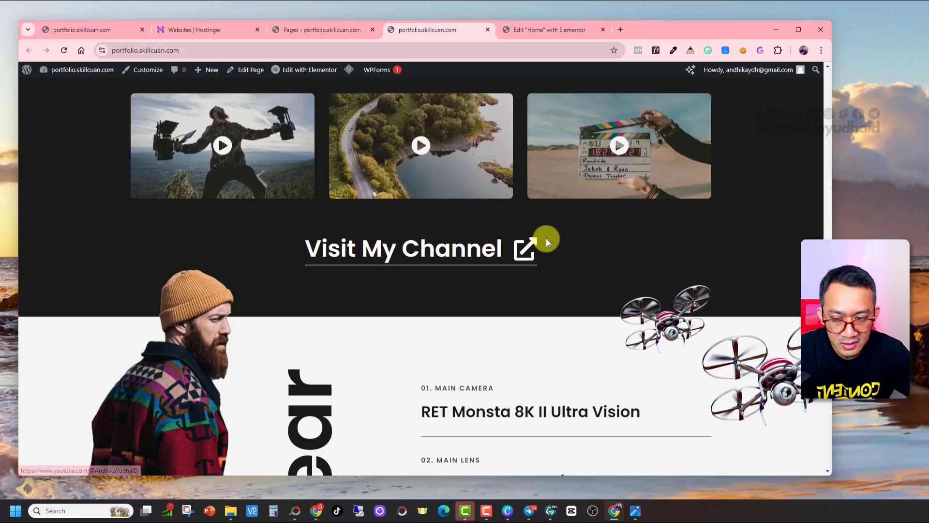
left_click(437, 258)
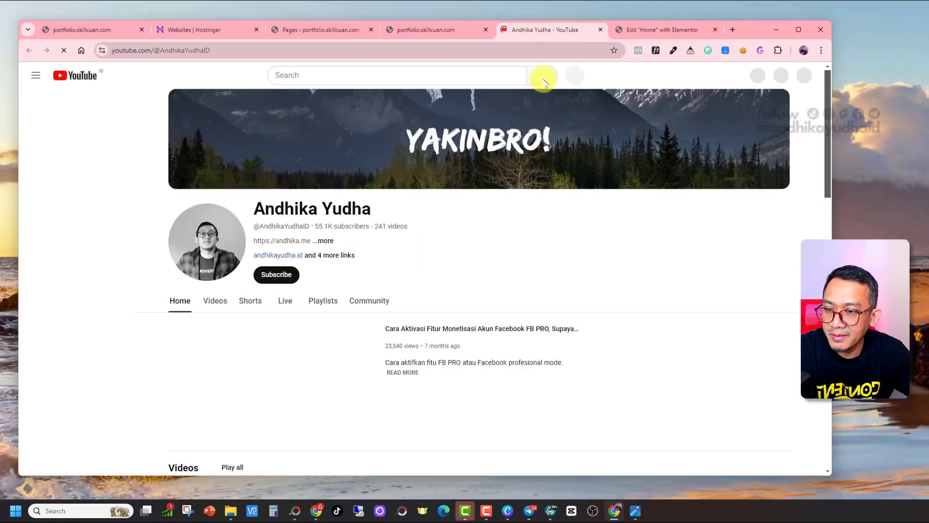
left_click(463, 30)
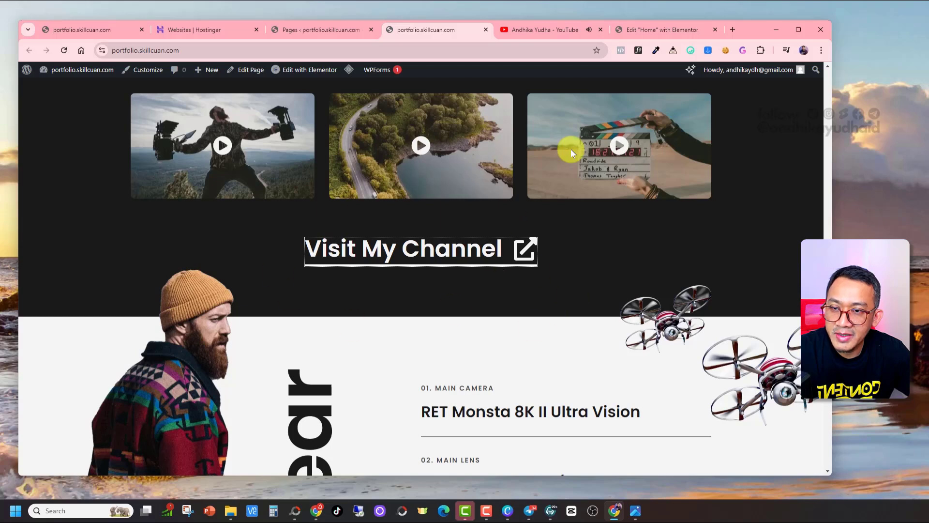
left_click(600, 30)
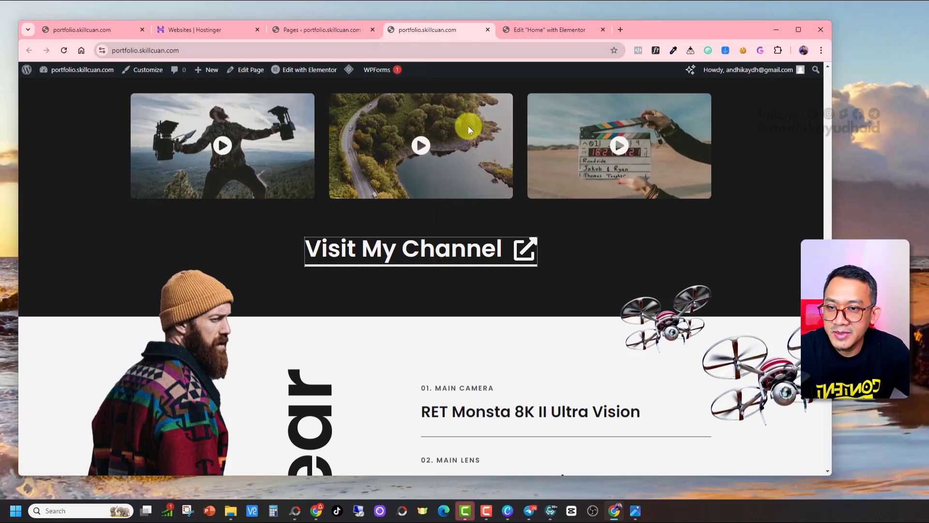
Look over the live page's gear list and contact section below the Visit My Channel link
scroll(431, 234, "down", 13)
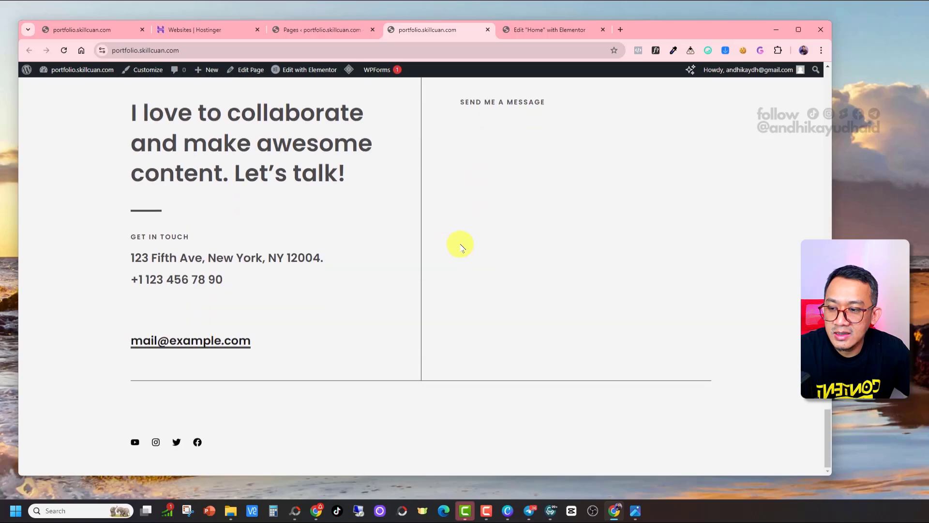
scroll(460, 247, "up", 8)
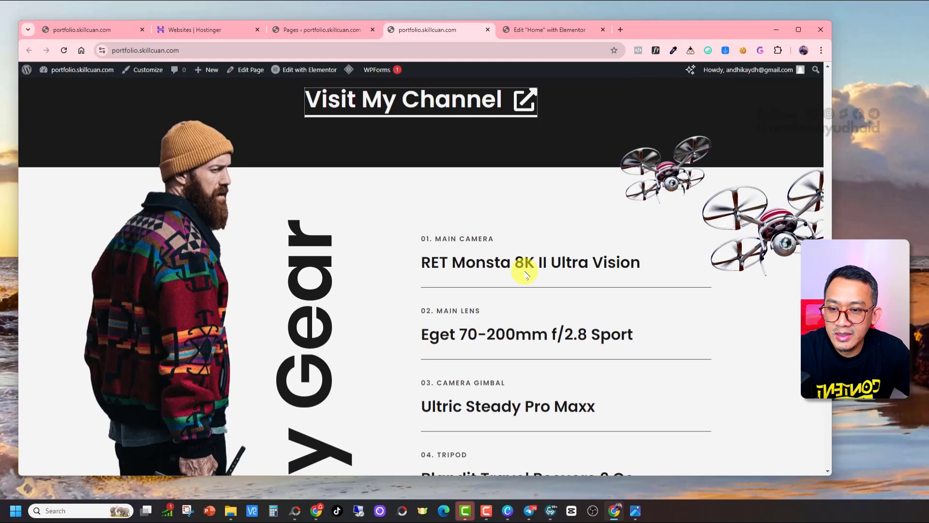
scroll(527, 274, "up", 7)
scroll(527, 270, "down", 6)
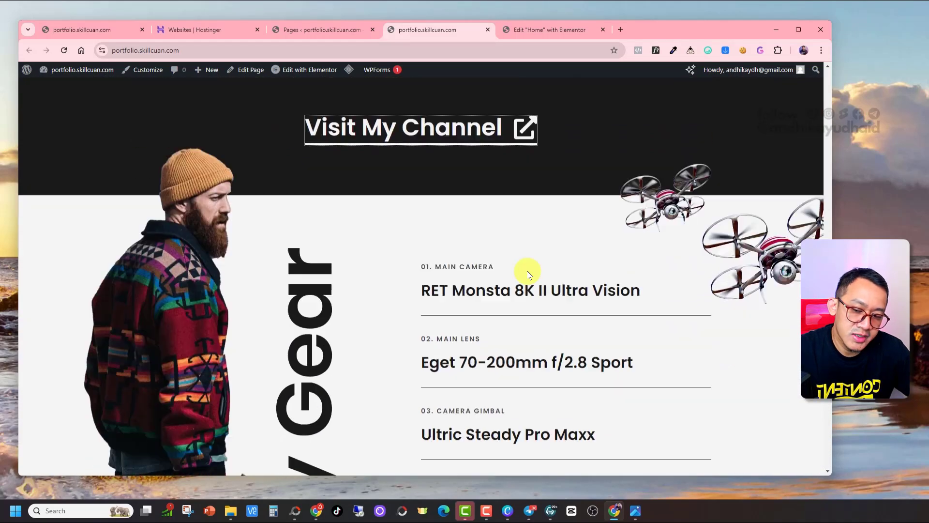
scroll(472, 266, "up", 2)
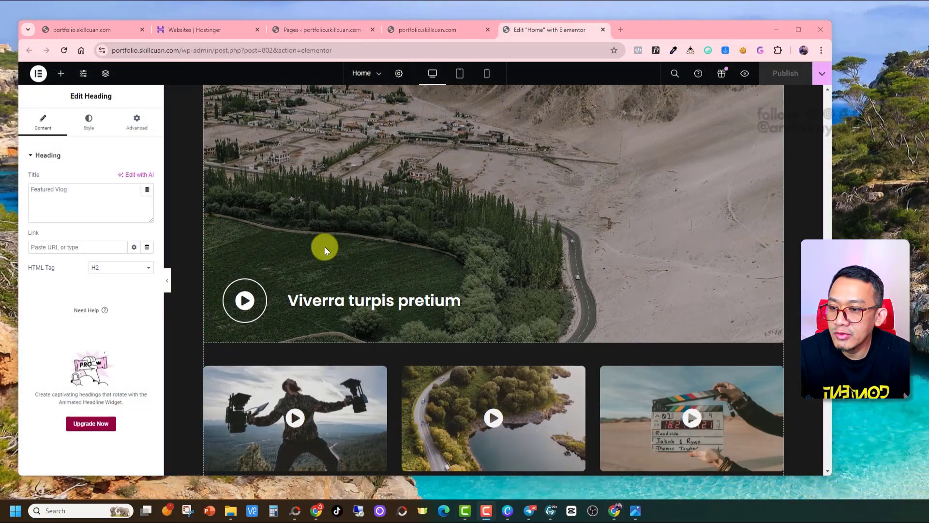
Examine the Featured Vlog section in the Elementor editor, from its heading and main video down to the Visit My Channel button
scroll(325, 246, "down", 1)
scroll(414, 243, "up", 2)
scroll(414, 243, "down", 4)
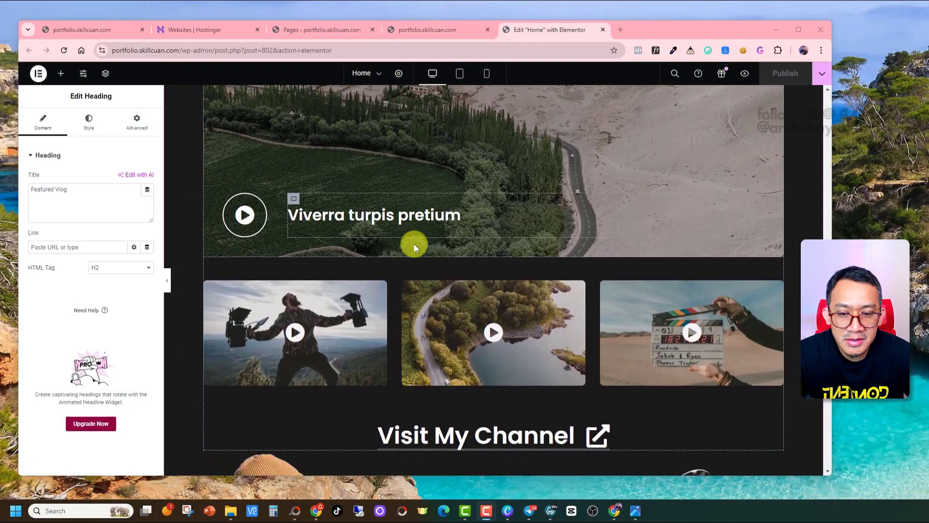
scroll(414, 243, "up", 5)
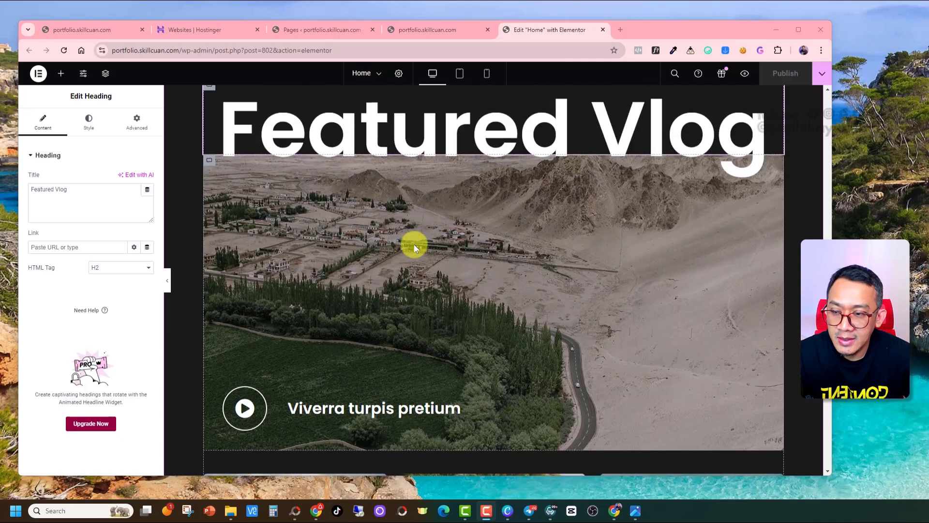
scroll(436, 266, "down", 5)
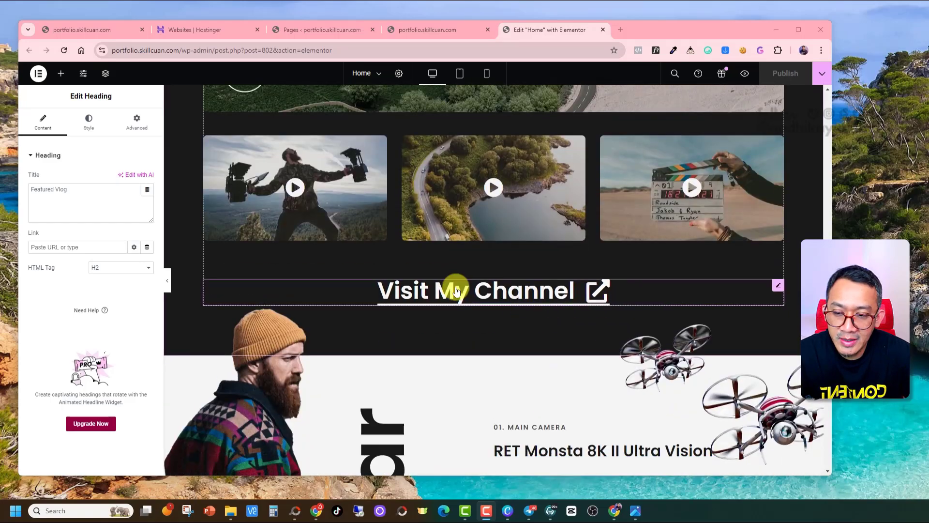
scroll(460, 293, "up", 4)
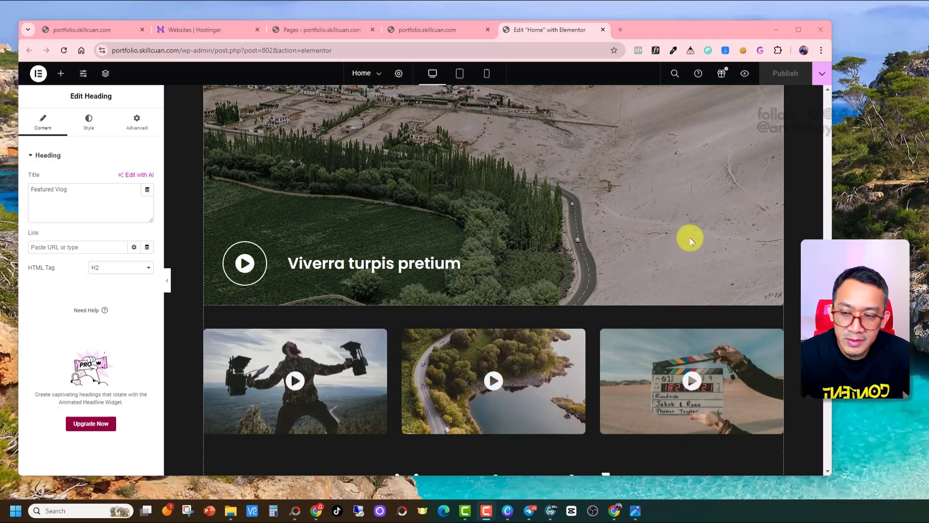
scroll(691, 239, "up", 3)
scroll(691, 241, "down", 3)
scroll(691, 240, "down", 1)
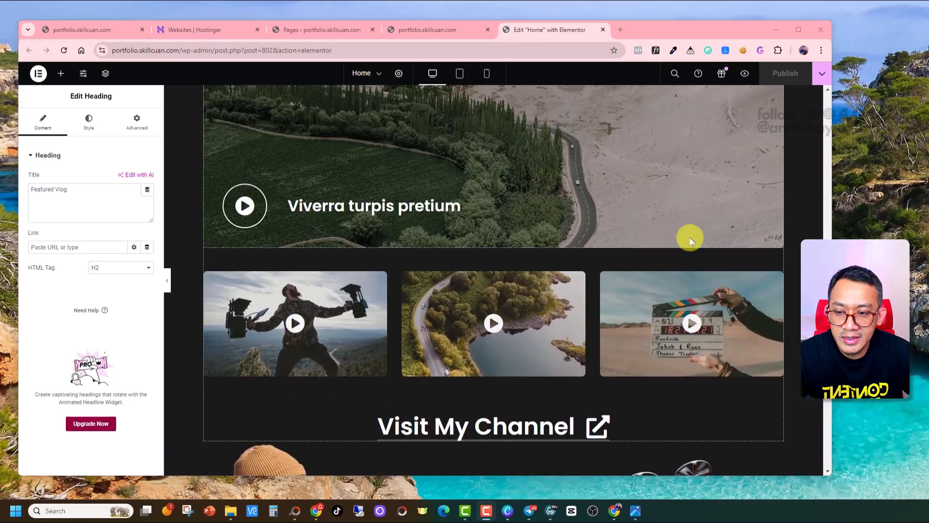
scroll(688, 234, "up", 4)
scroll(688, 234, "down", 2)
scroll(689, 234, "up", 1)
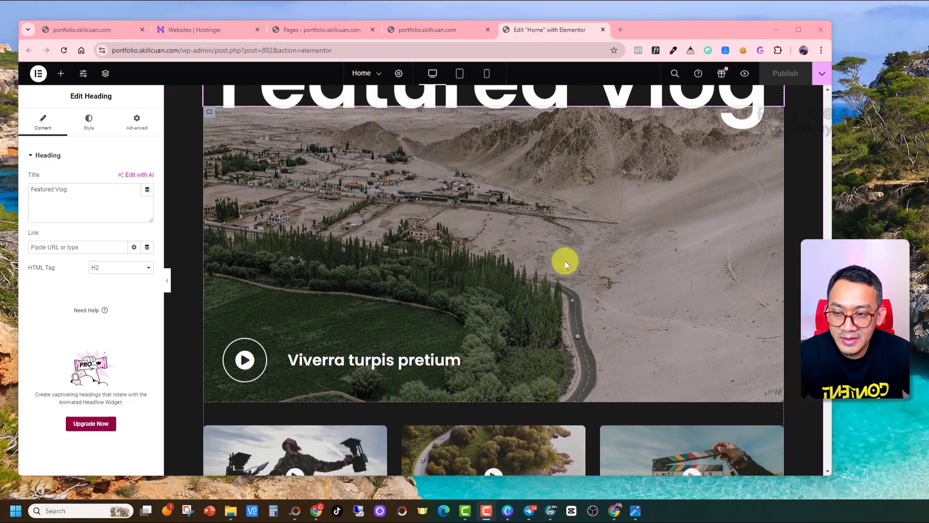
Inspect the link settings of the play icons on the main video and the first thumbnail in the Featured Vlog section
scroll(484, 295, "down", 5)
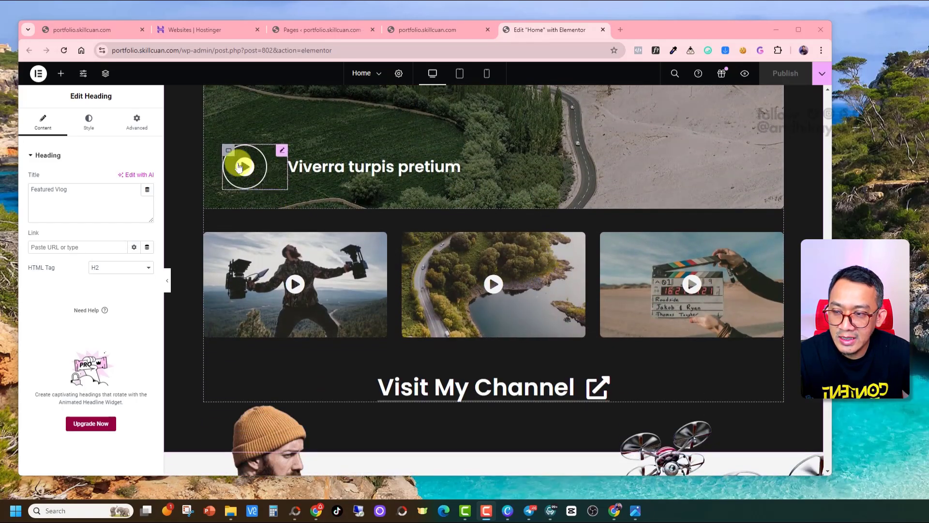
scroll(272, 248, "up", 3)
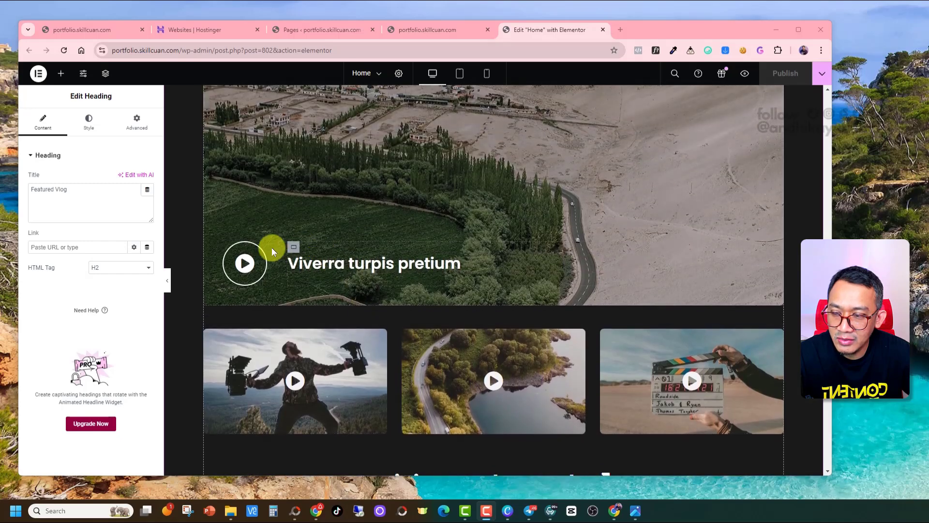
left_click(247, 263)
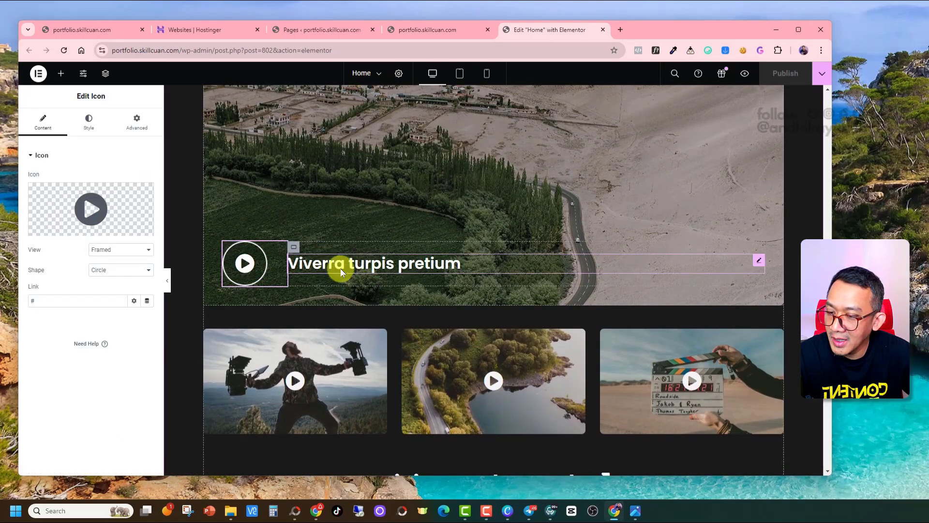
left_click(294, 380)
scroll(332, 355, "down", 3)
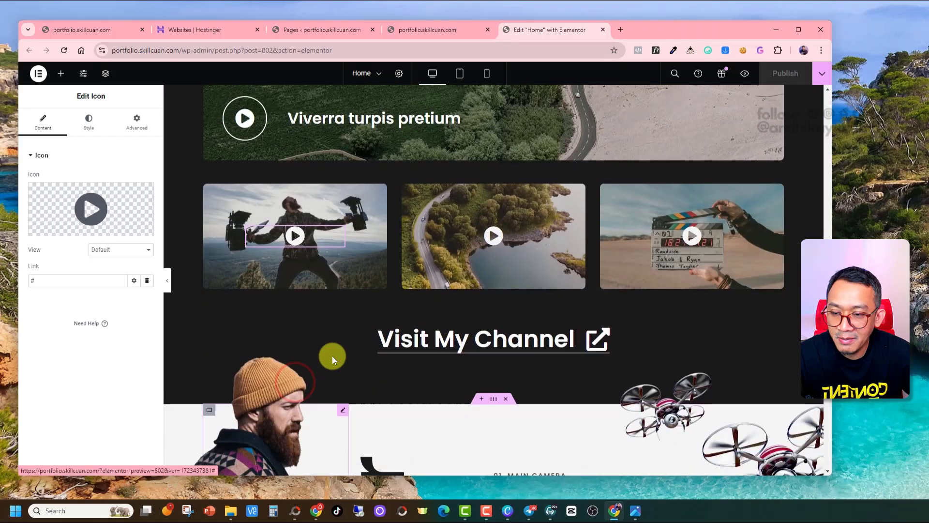
scroll(339, 352, "up", 6)
scroll(374, 342, "down", 2)
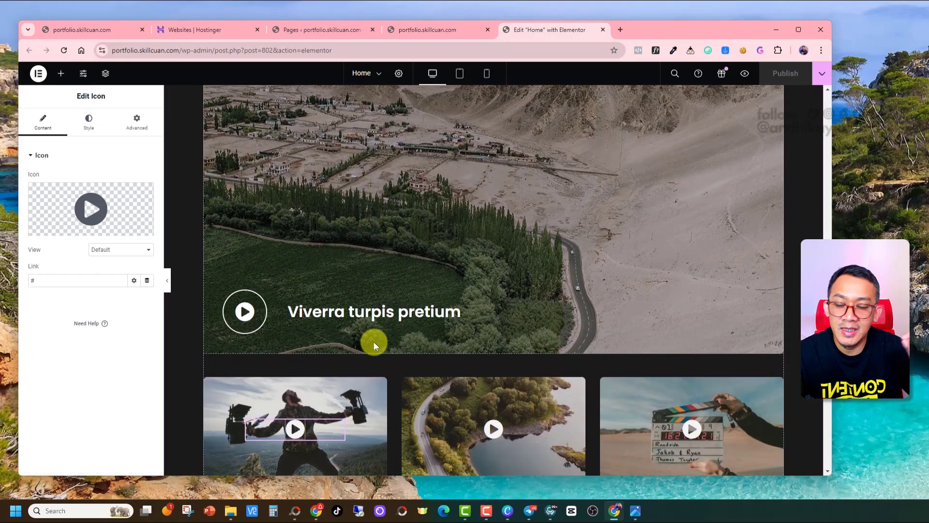
scroll(365, 349, "down", 4)
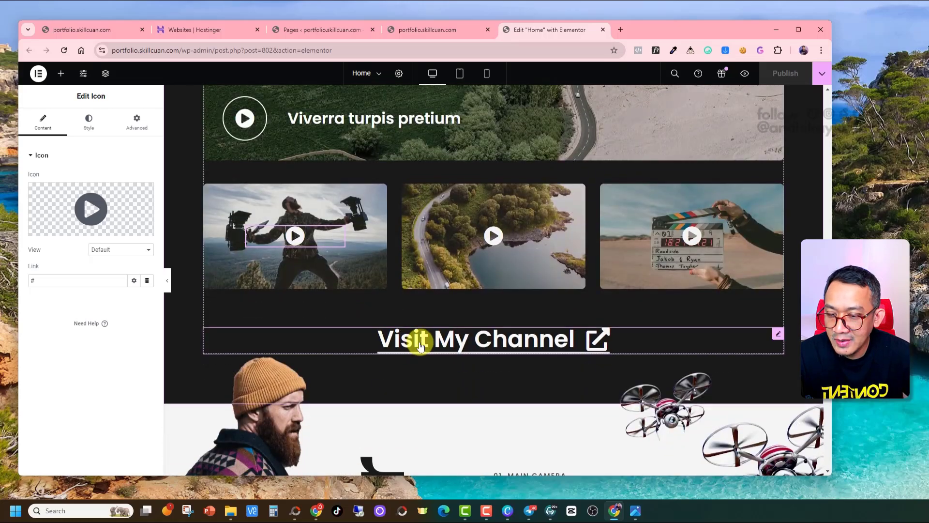
scroll(420, 345, "up", 6)
scroll(460, 321, "down", 3)
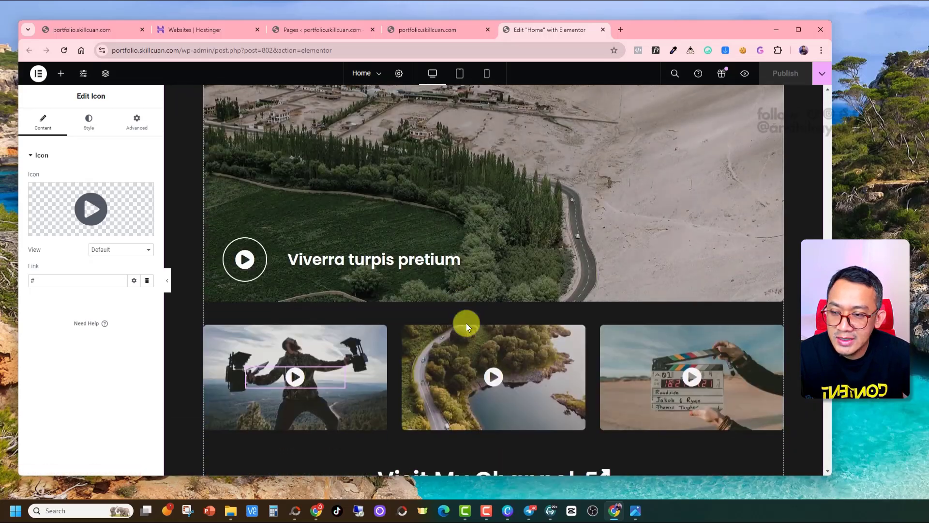
Select the container holding the large landscape image below the Featured Vlog heading and bring up its available actions
scroll(464, 323, "up", 1)
scroll(466, 324, "up", 4)
scroll(466, 324, "down", 3)
scroll(406, 307, "up", 2)
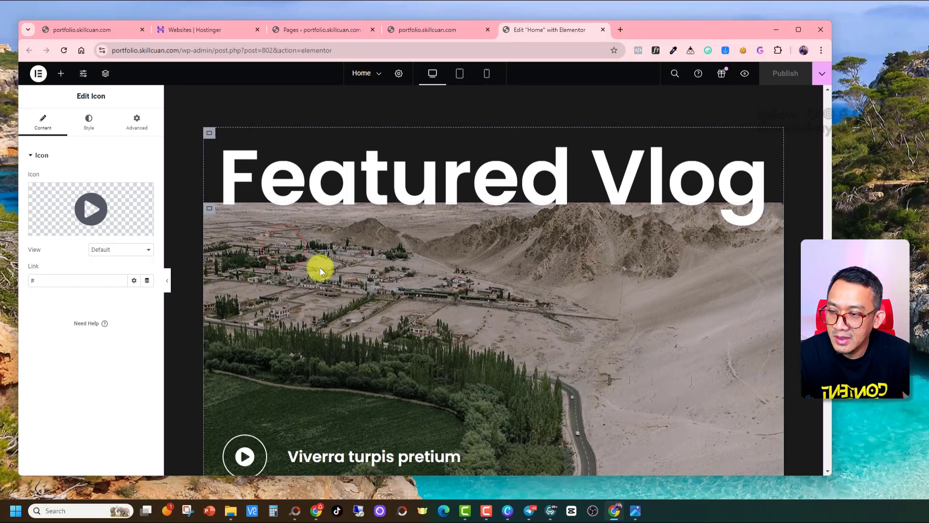
left_click(319, 266)
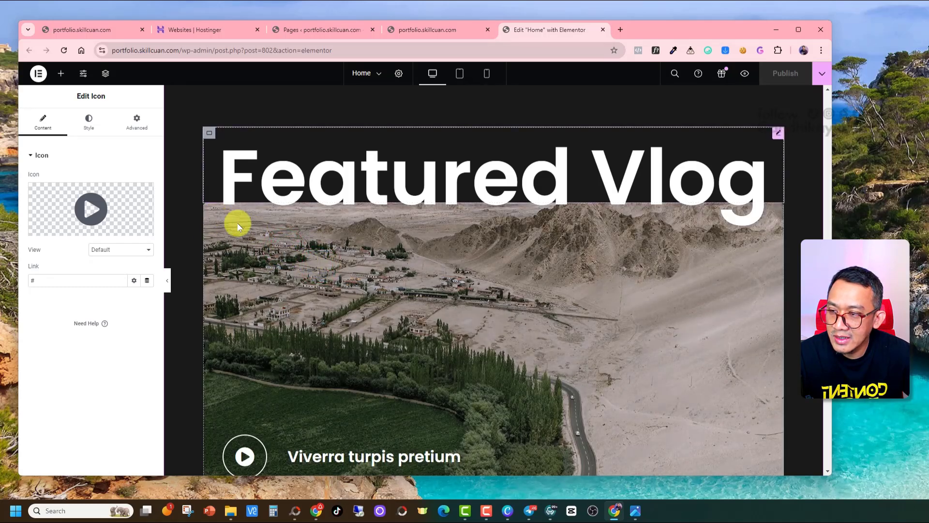
scroll(436, 271, "down", 2)
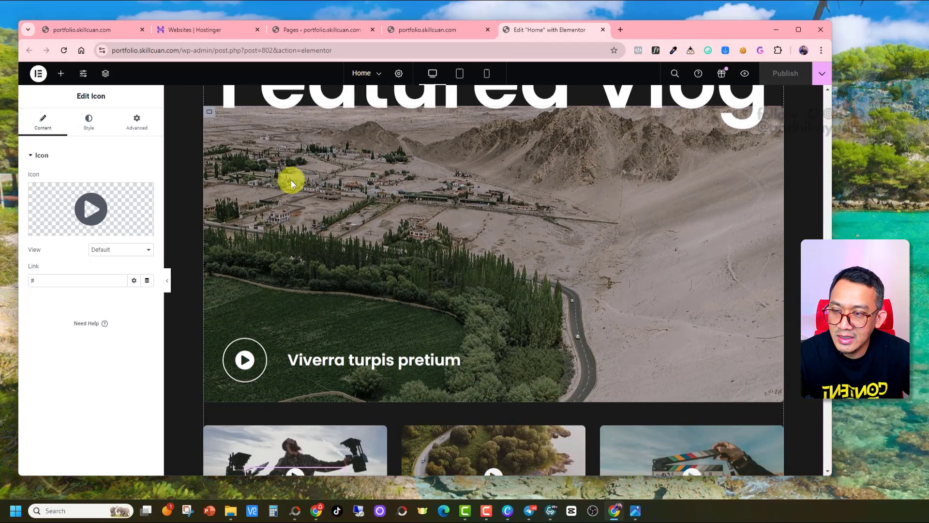
right_click(291, 179)
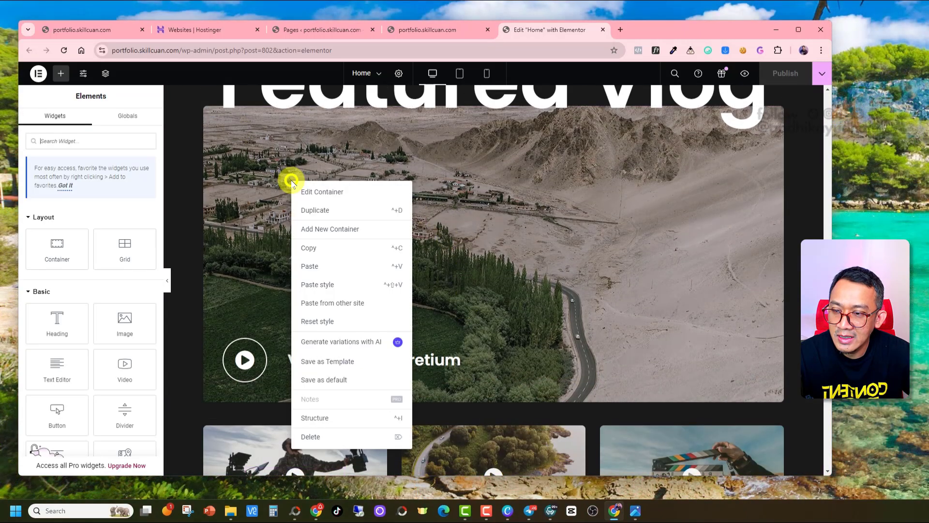